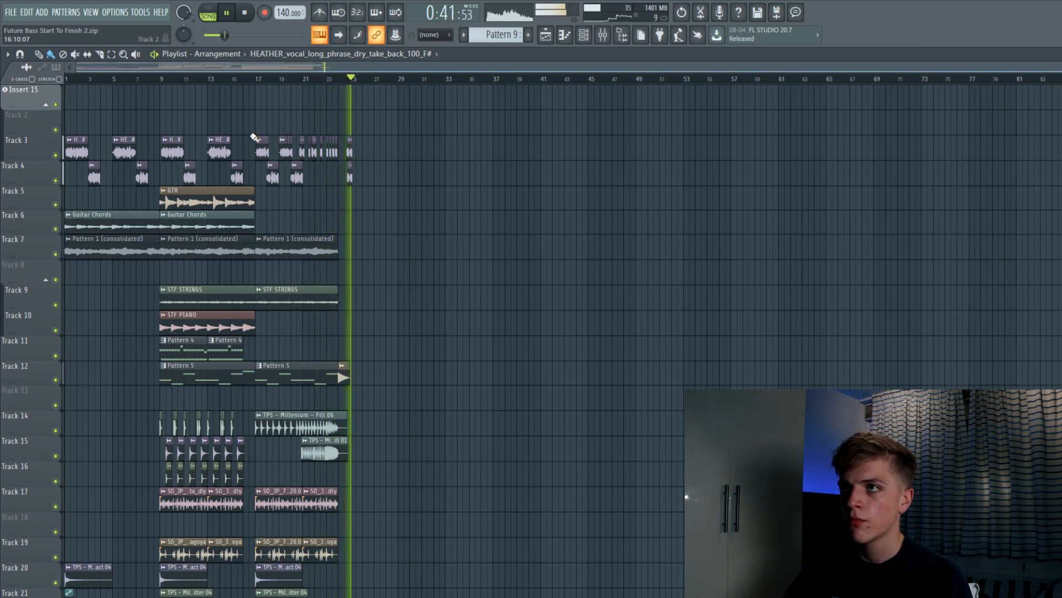
Stop playback, solo the Serum #3 channel and audition its CH - Takeaway preset with a few notes
{"action": "key", "text": "space"}
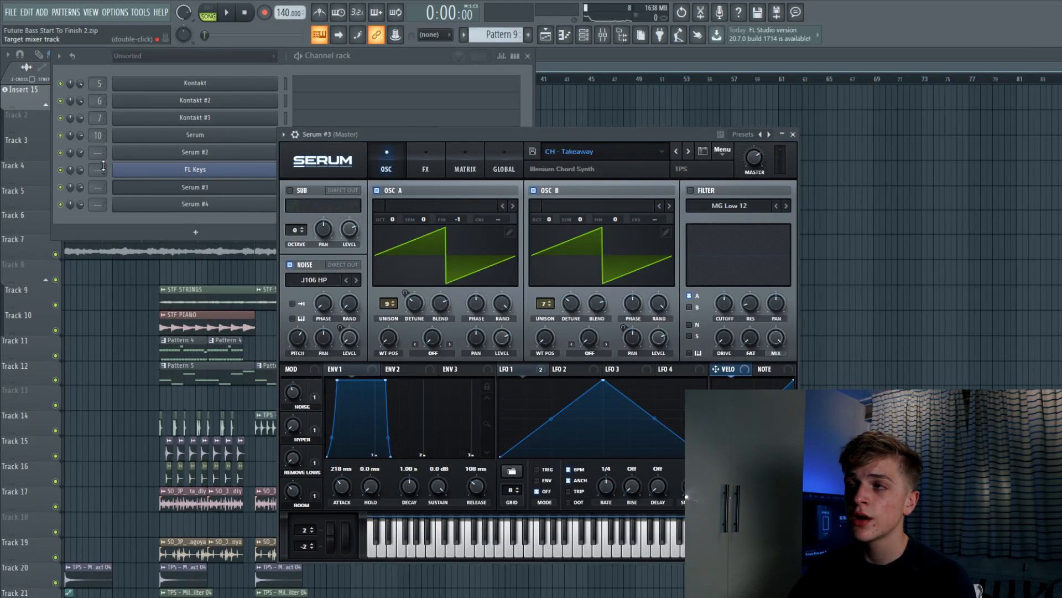
{"action": "left_click", "coordinate": [70, 188]}
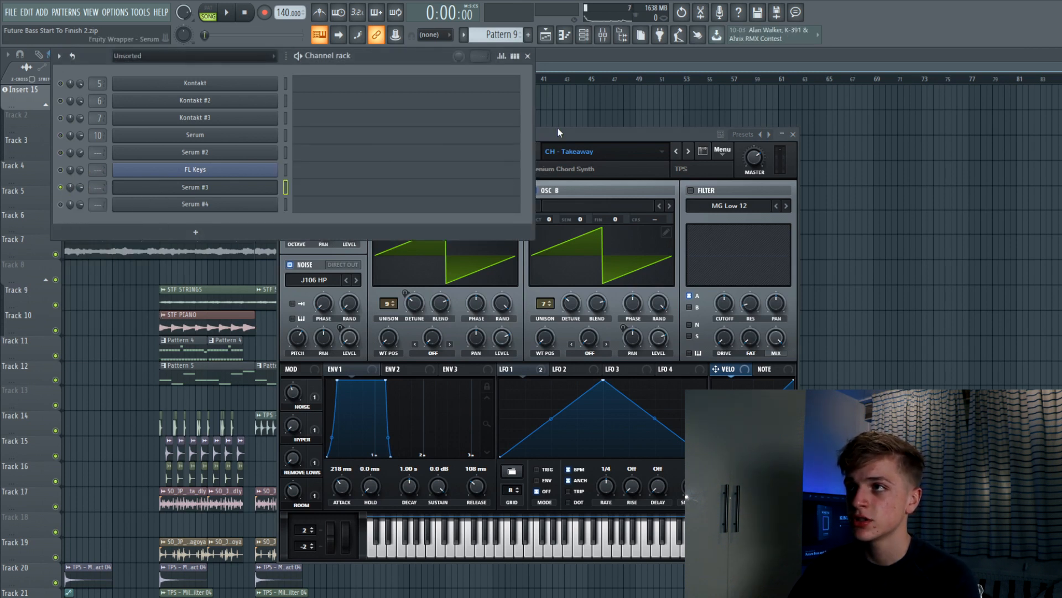
{"action": "key", "text": "c"}
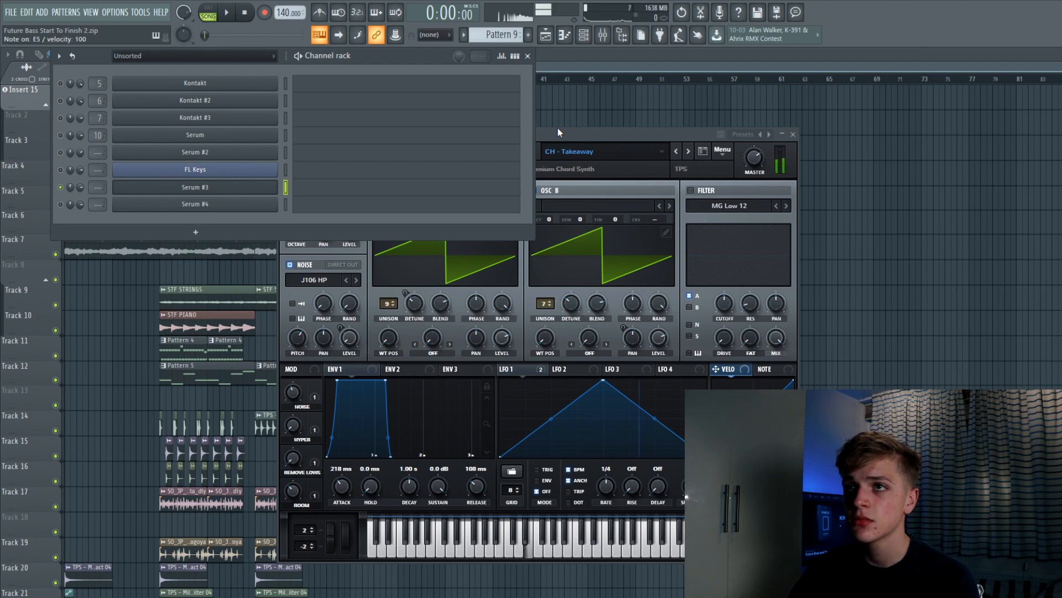
{"action": "key", "text": "n"}
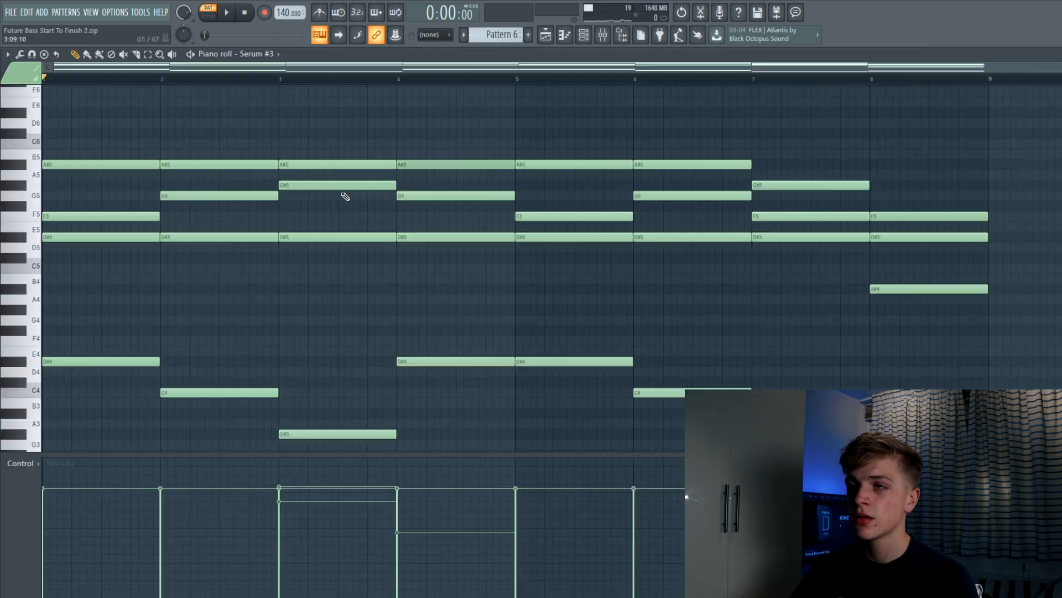
Play back the Serum #3 chord progression of Pattern 6 in the piano roll
{"action": "scroll", "coordinate": [345, 197], "scroll_direction": "down", "scroll_amount": 1}
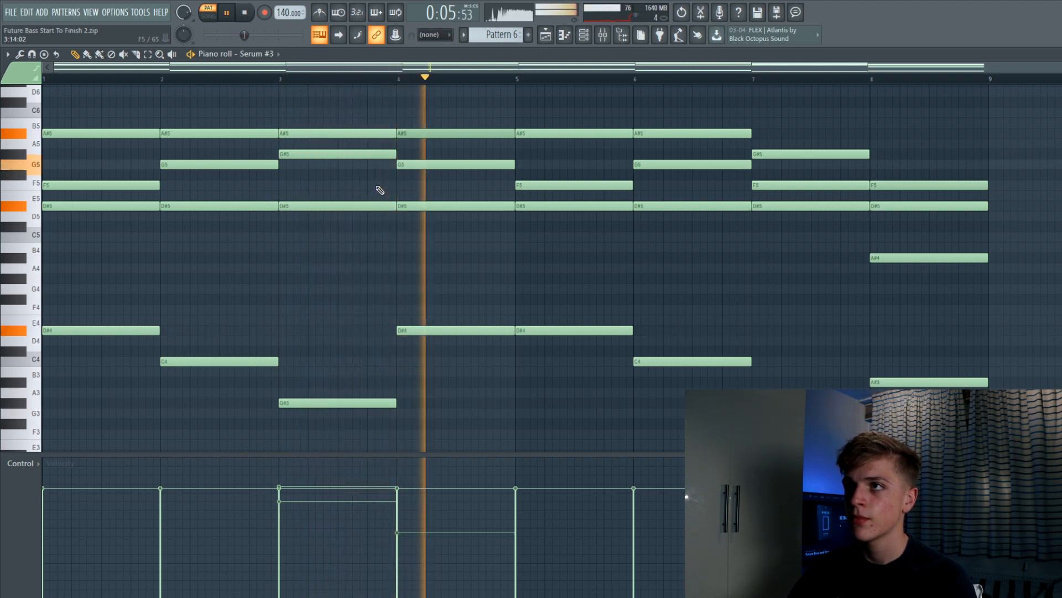
{"action": "scroll", "coordinate": [416, 183], "scroll_direction": "up", "scroll_amount": 1}
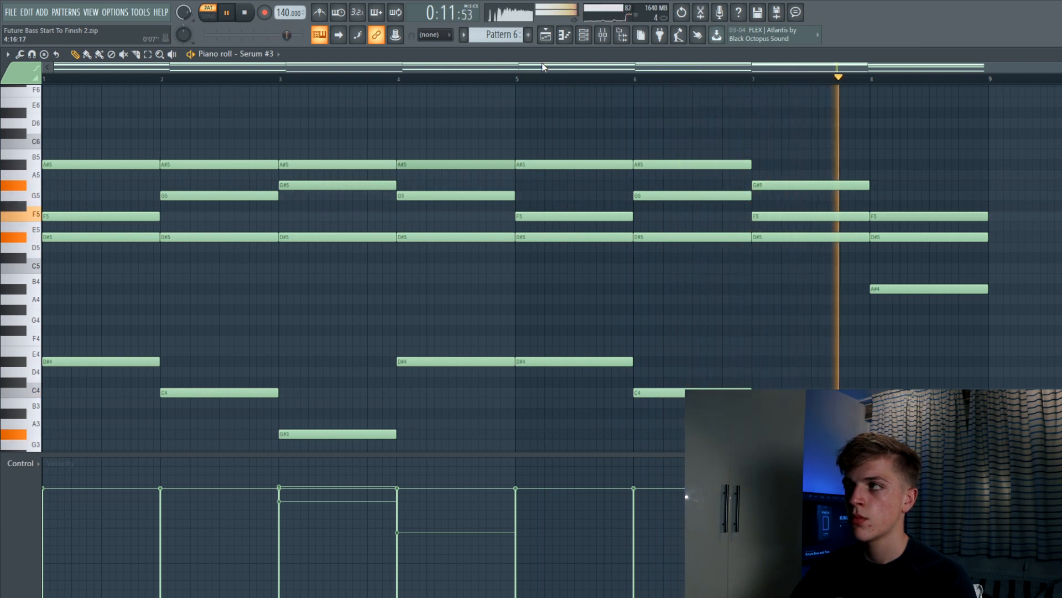
{"action": "key", "text": "space"}
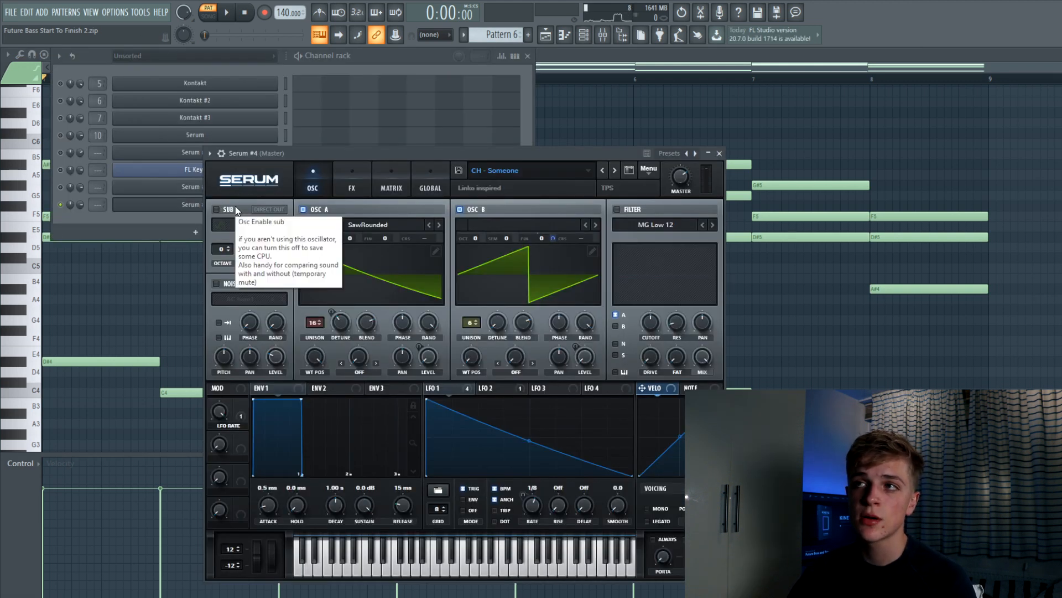
Audition the CH - Someone preset in Serum #4 and set LFO 1 to ENV mode with a 1/4 rate
{"action": "left_click_drag", "start_coordinate": [313, 155], "coordinate": [380, 158]}
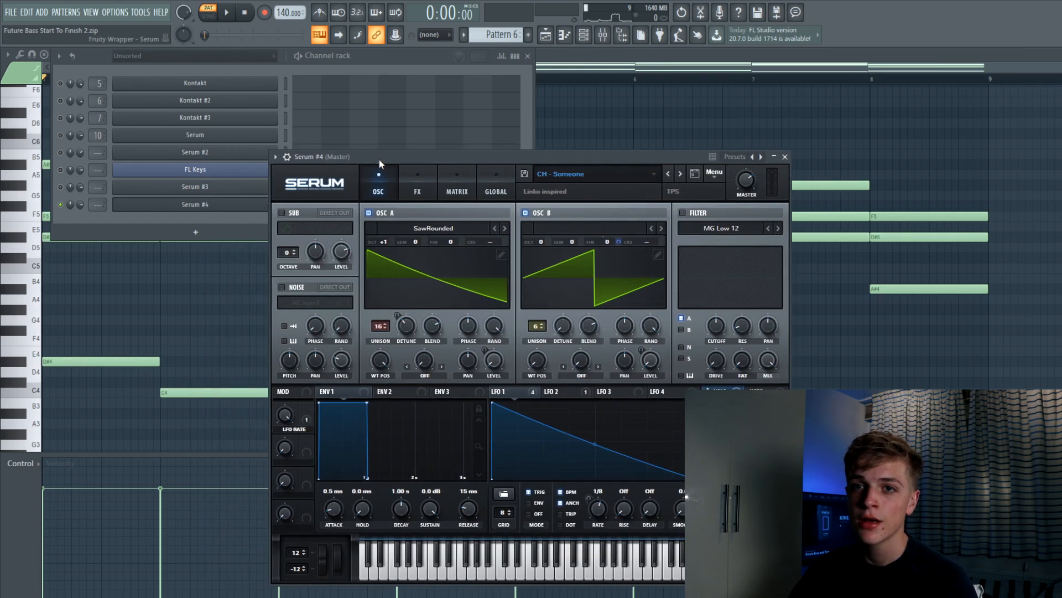
{"action": "left_click_drag", "start_coordinate": [379, 160], "coordinate": [420, 120]}
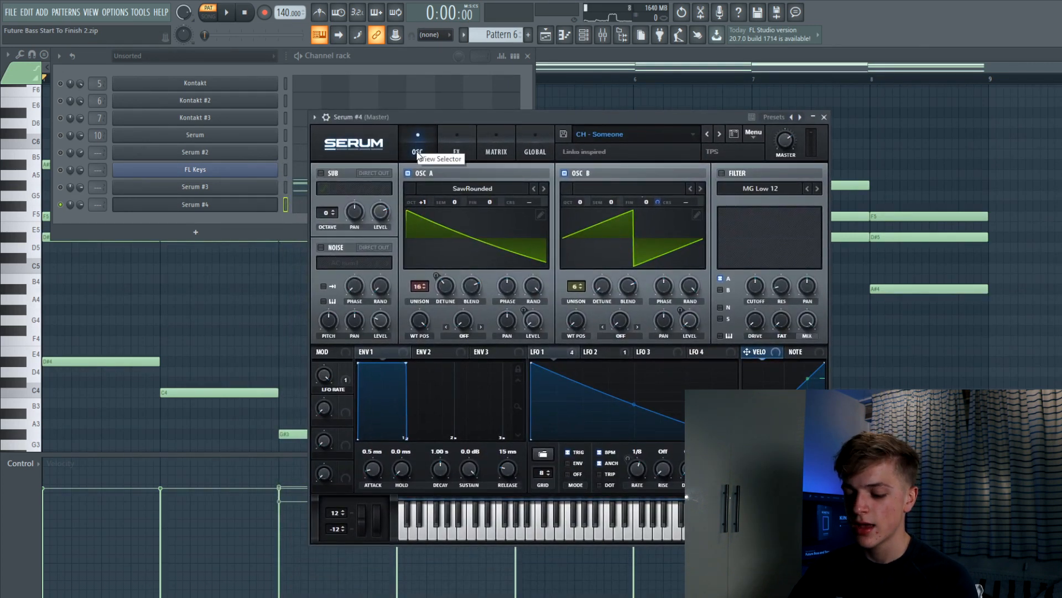
{"action": "key", "text": "r"}
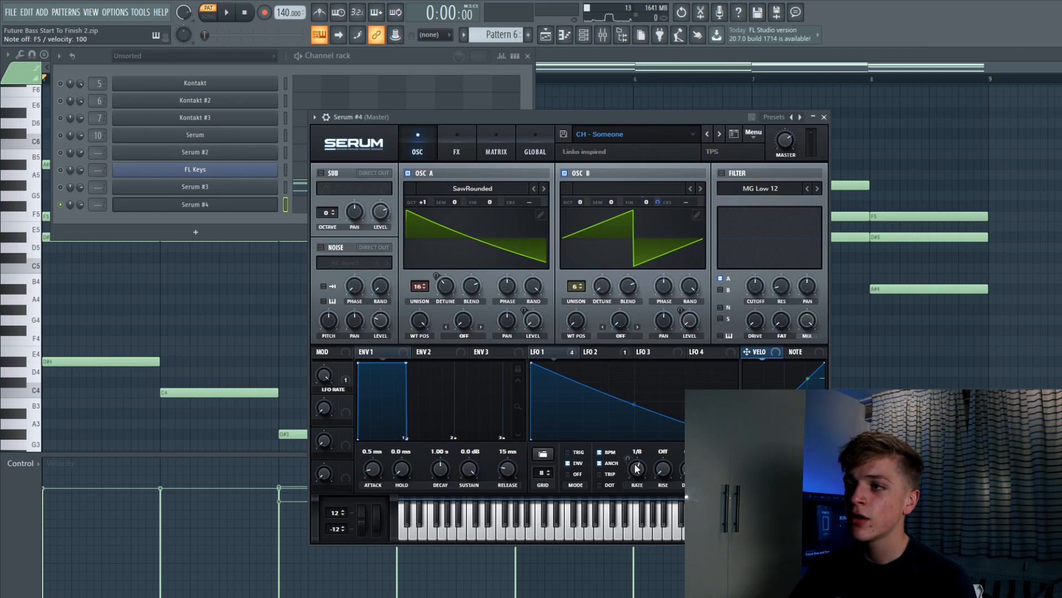
{"action": "scroll", "coordinate": [636, 469], "scroll_direction": "down", "scroll_amount": 1}
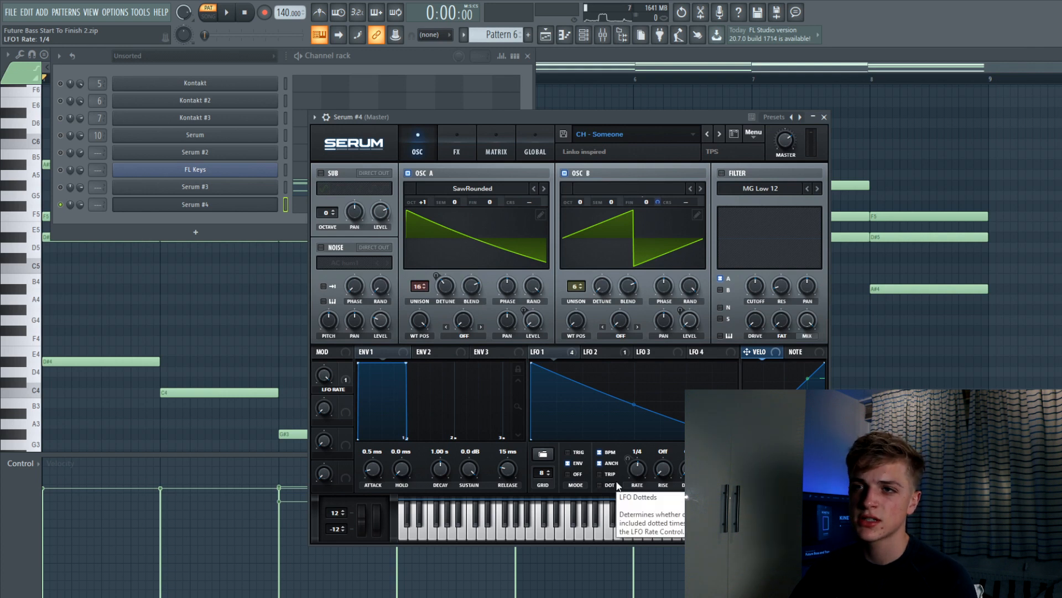
Copy the Serum #3 chords into Serum #4 and transpose the copied notes down one octave
{"action": "left_click", "coordinate": [174, 207]}
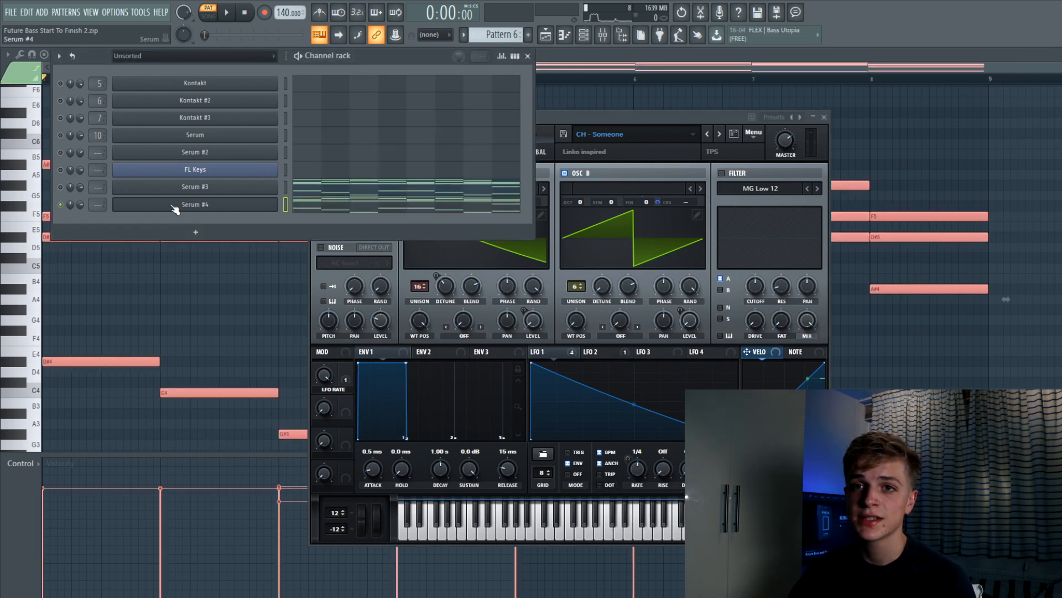
{"action": "key", "text": "space"}
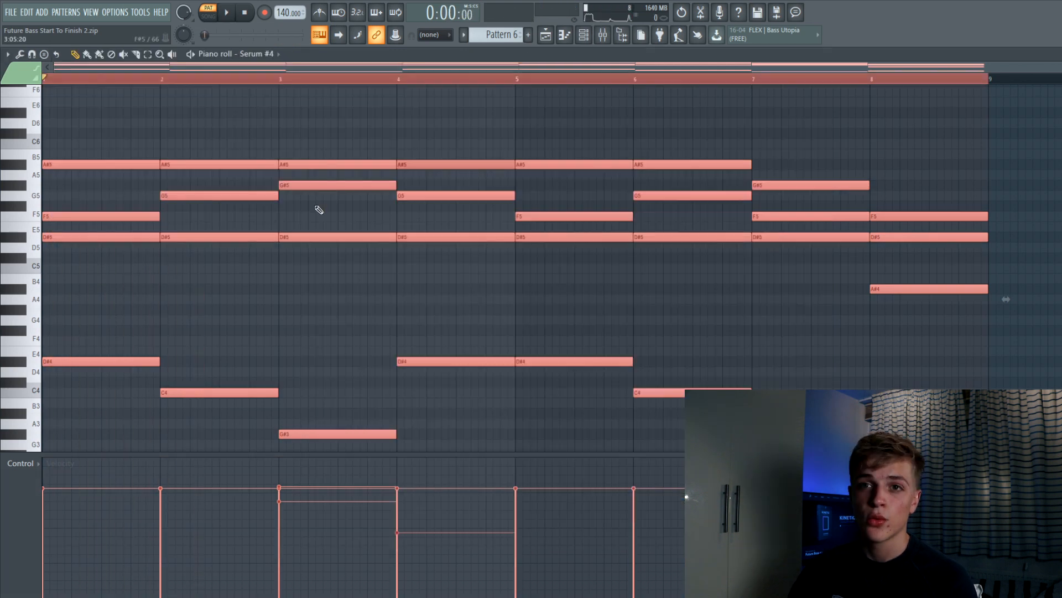
{"action": "key", "text": "ctrl+Down"}
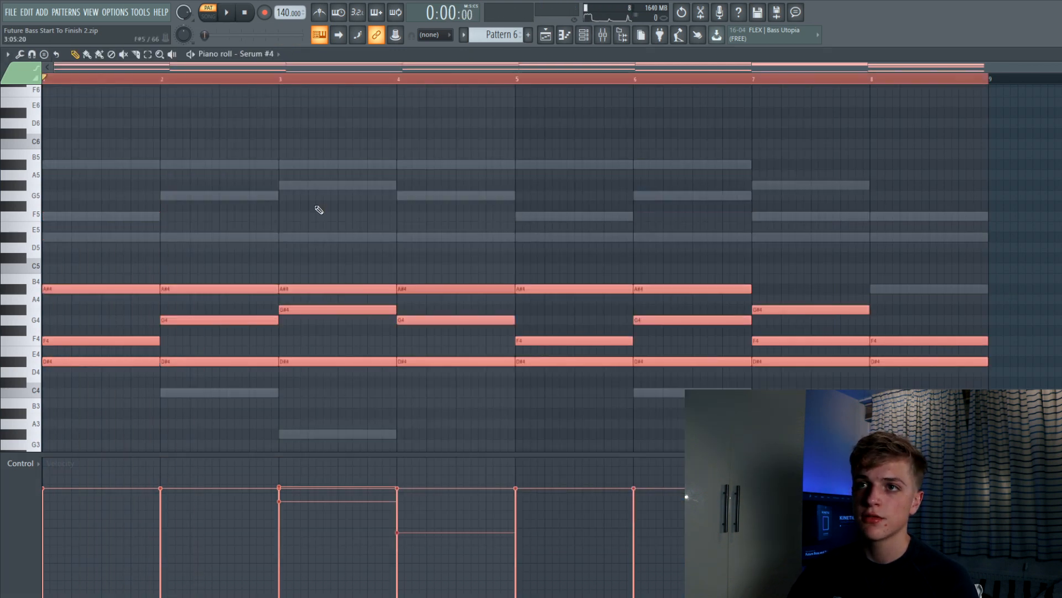
{"action": "scroll", "coordinate": [304, 182], "scroll_direction": "down", "scroll_amount": 4}
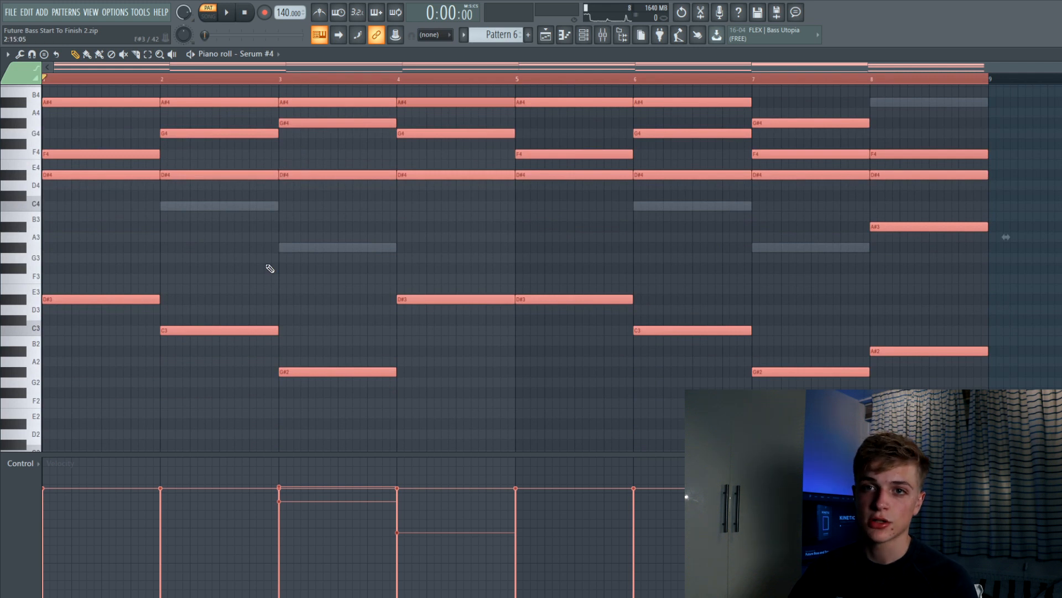
Chop the Serum #4 chord notes into eight equal repeated notes per bar
{"action": "key", "text": "ctrl+u"}
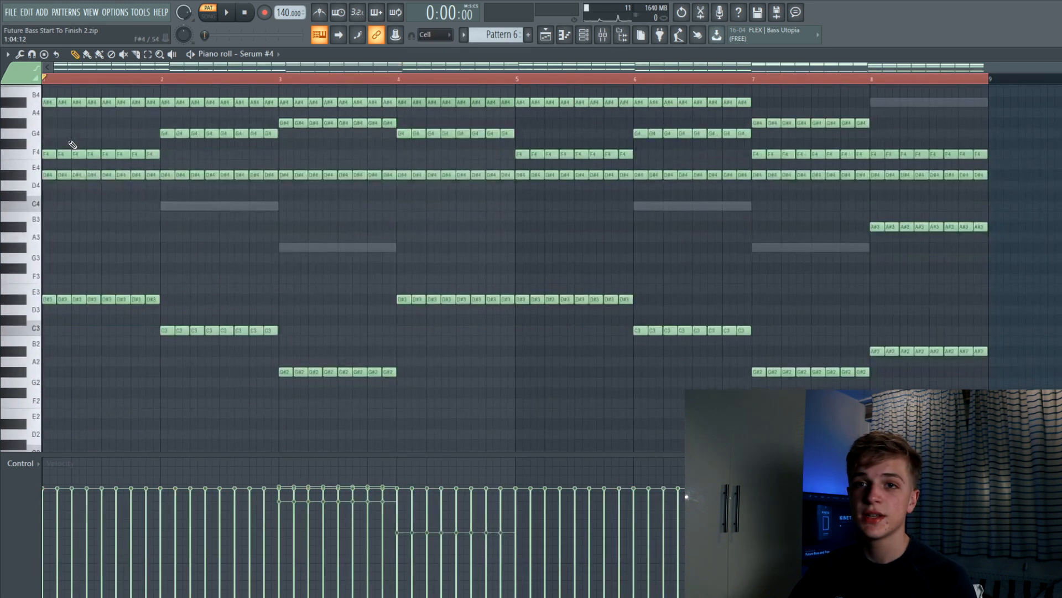
{"action": "scroll", "coordinate": [72, 144], "scroll_direction": "up", "scroll_amount": 3}
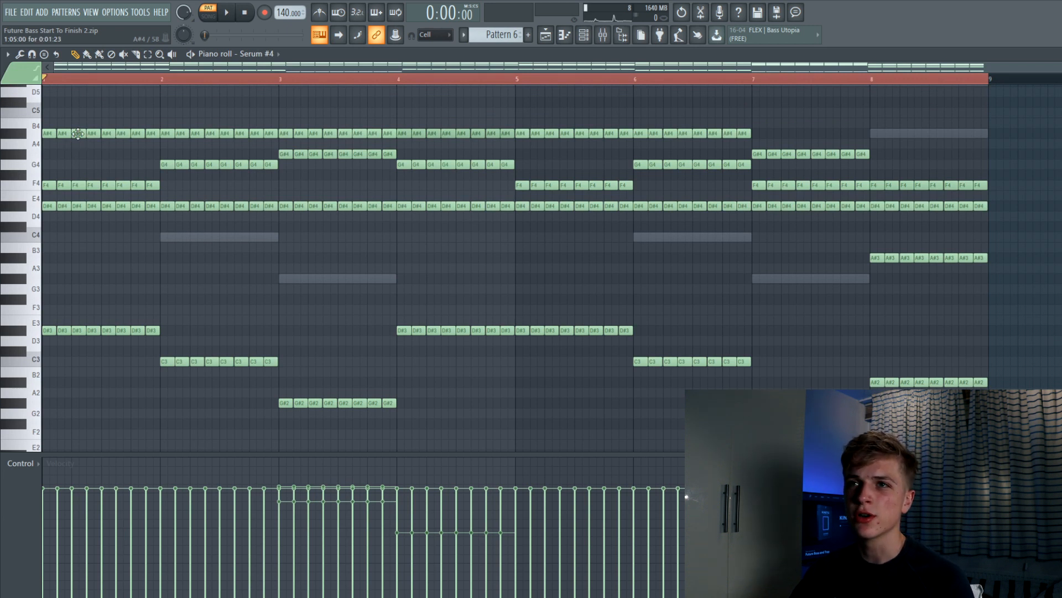
{"action": "scroll", "coordinate": [47, 196], "scroll_direction": "up", "scroll_amount": 3}
Unmute the Serum #3 channel and play Pattern 6 with both Serum layers together
{"action": "key", "text": "F6"}
{"action": "left_click", "coordinate": [60, 187]}
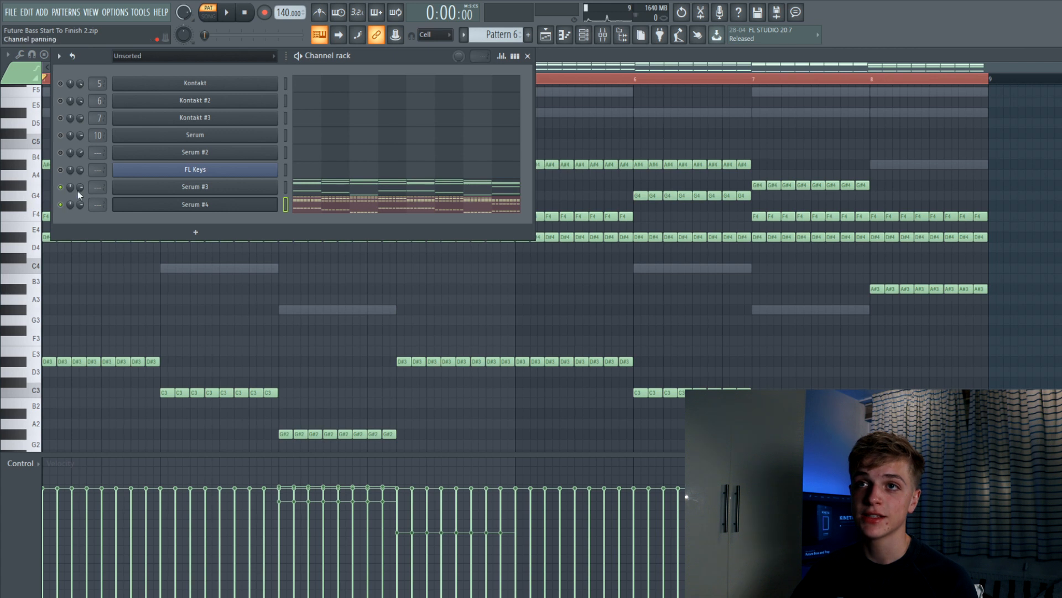
{"action": "key", "text": "space"}
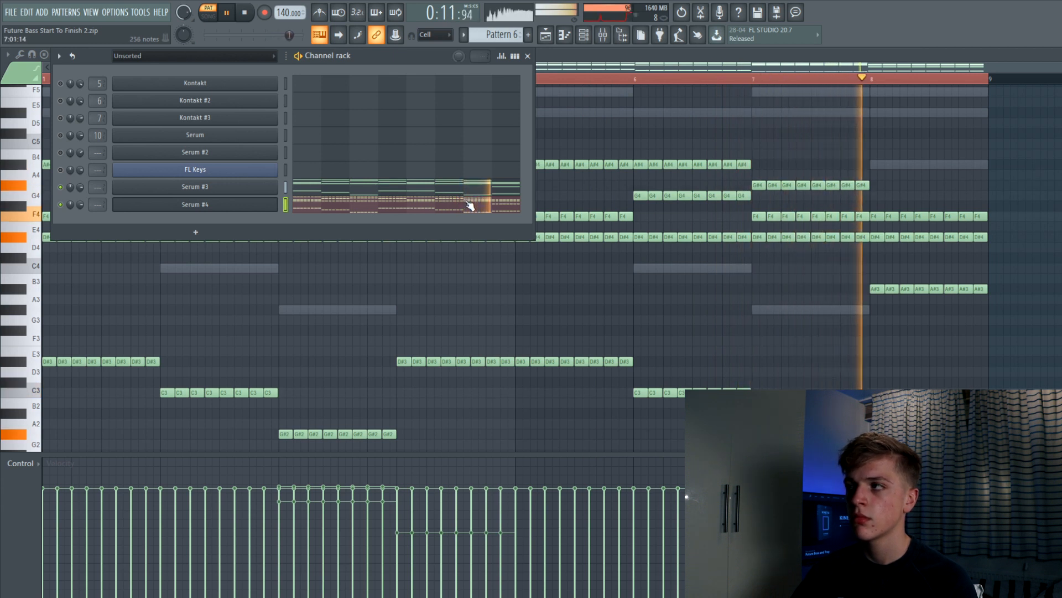
{"action": "key", "text": "space"}
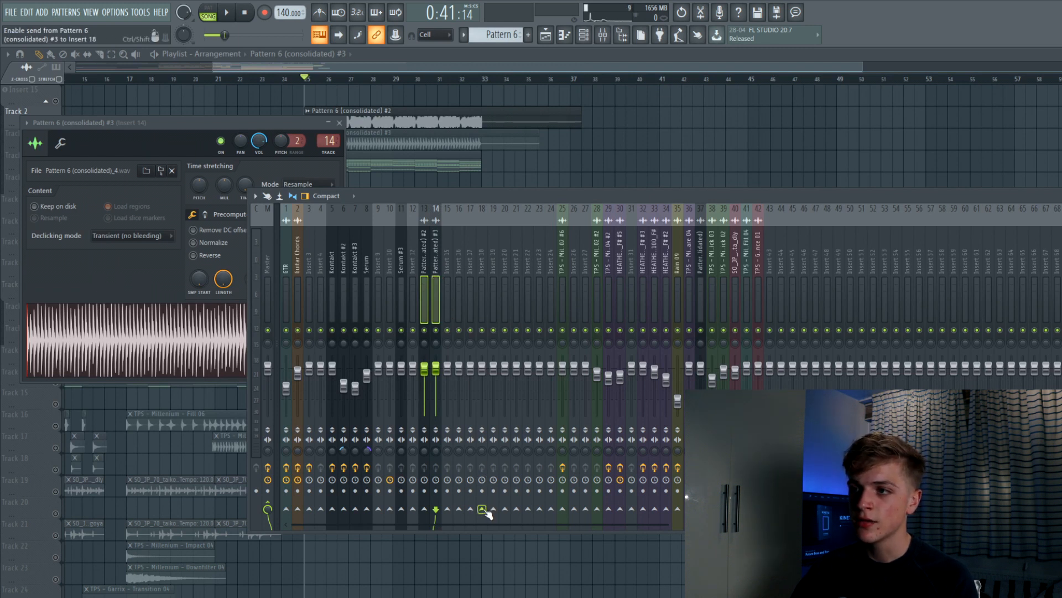
Route mixer tracks 13 and 14 only to Insert 18 and lower track 13's volume to about -5.9 dB during playback
{"action": "right_click", "coordinate": [485, 511]}
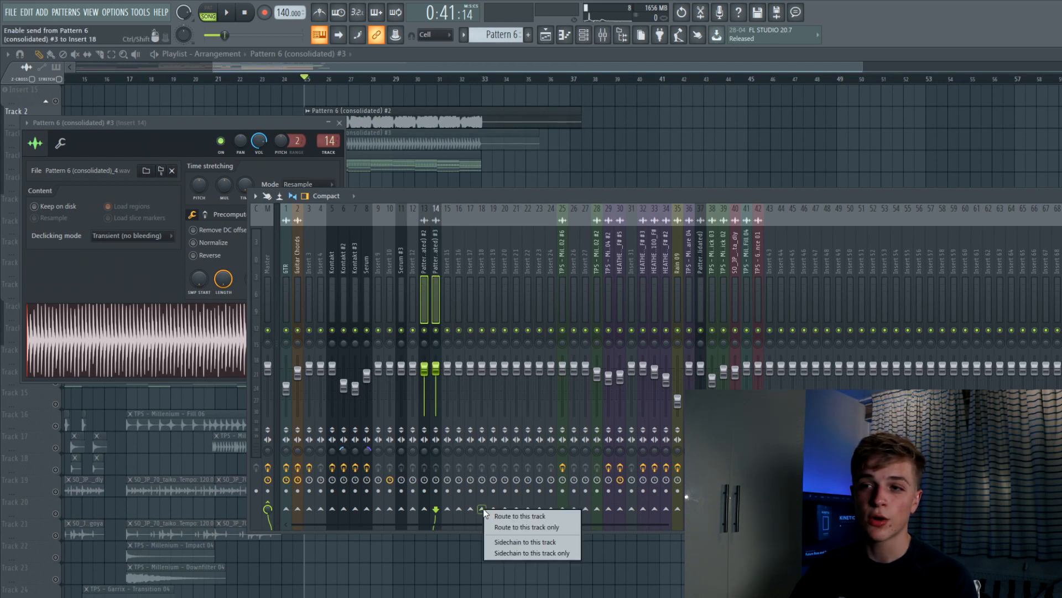
{"action": "left_click", "coordinate": [507, 526]}
{"action": "left_click", "coordinate": [429, 346]}
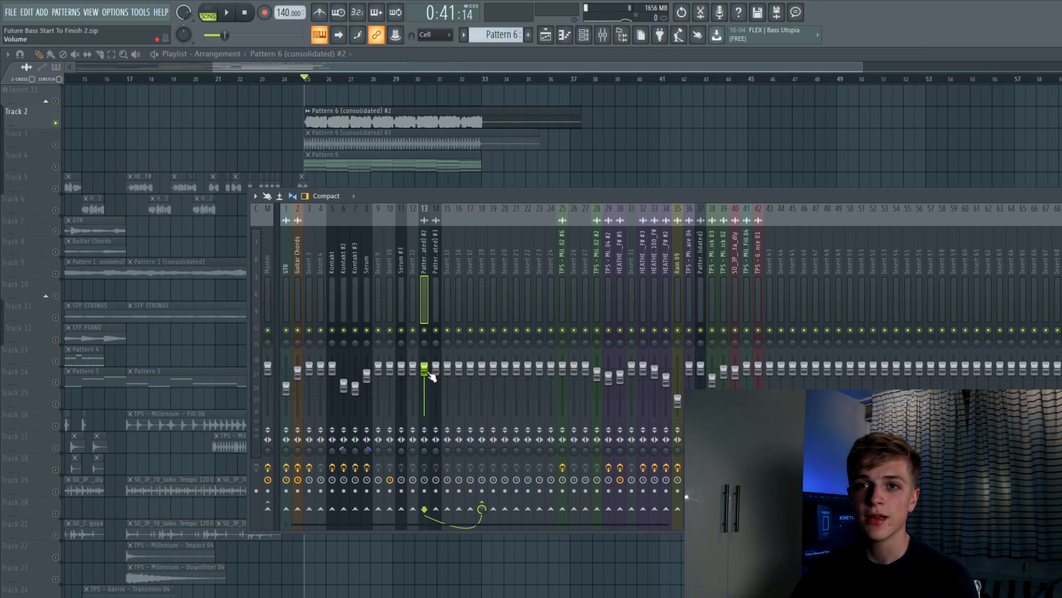
{"action": "left_click_drag", "start_coordinate": [429, 374], "coordinate": [429, 386]}
{"action": "key", "text": "space"}
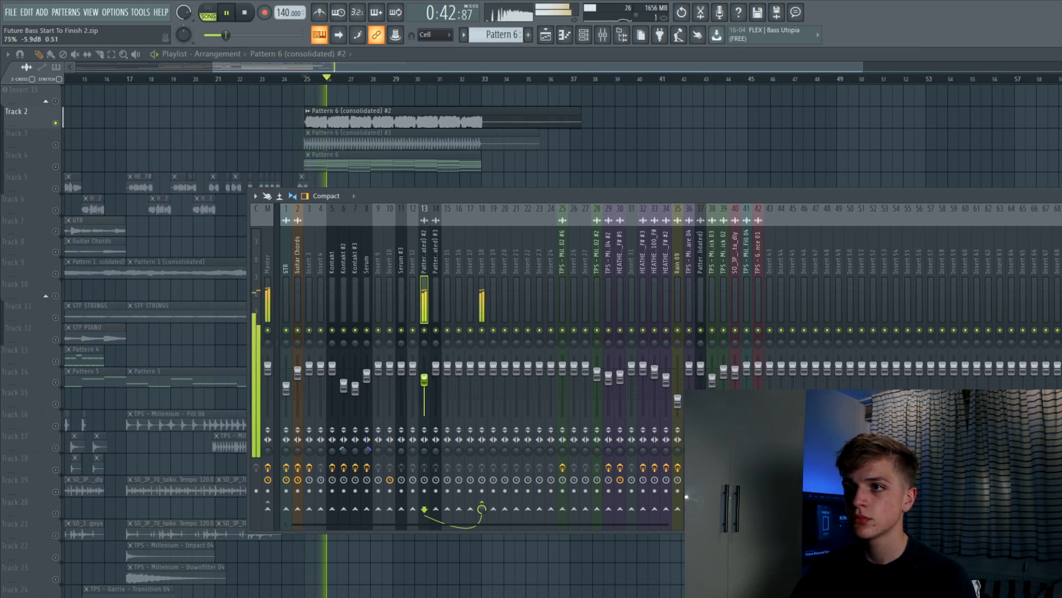
{"action": "left_click_drag", "start_coordinate": [428, 380], "coordinate": [428, 380]}
{"action": "key", "text": "space"}
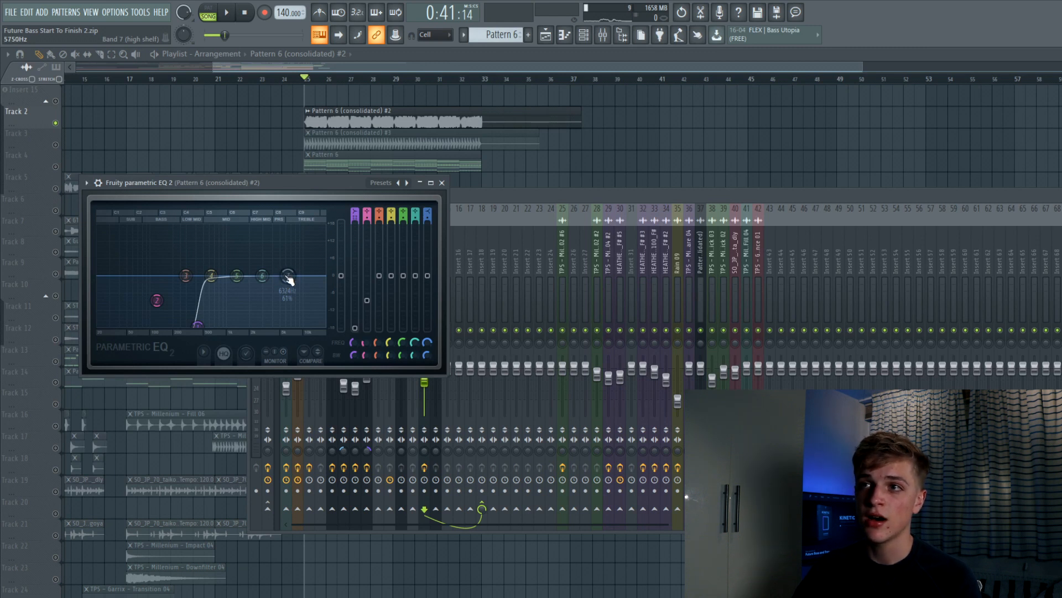
Shape track 13's parametric EQ with a high-shelf boost, slight dips in bands 5 and 3, and a low cut at about 293 Hz
{"action": "left_click_drag", "start_coordinate": [288, 276], "coordinate": [287, 261]}
{"action": "key", "text": "space"}
{"action": "left_click_drag", "start_coordinate": [248, 290], "coordinate": [222, 281]}
{"action": "scroll", "coordinate": [223, 289], "scroll_direction": "down", "scroll_amount": 4}
{"action": "left_click_drag", "start_coordinate": [157, 301], "coordinate": [186, 325]}
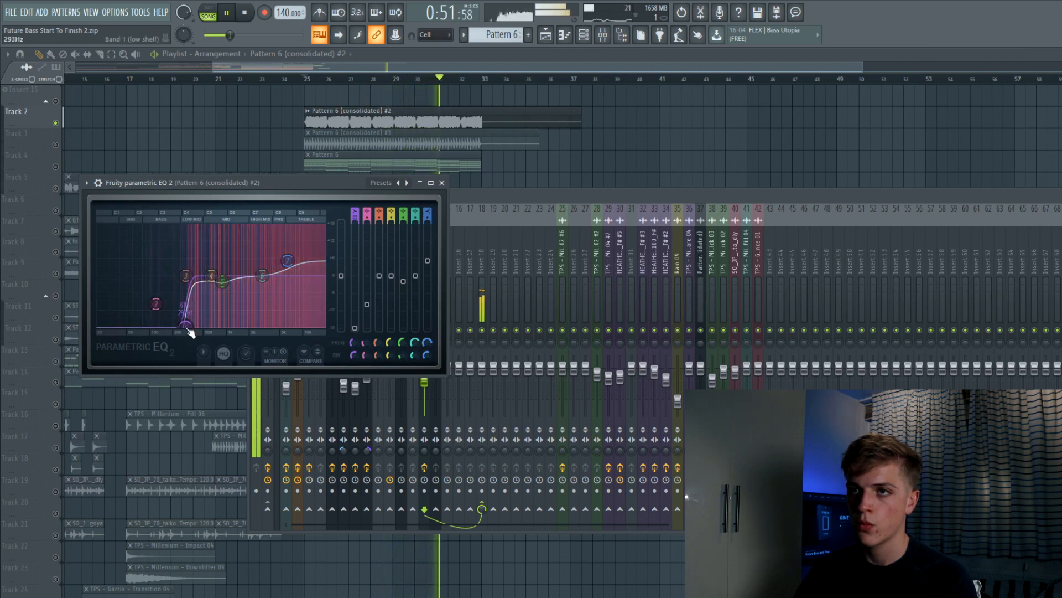
{"action": "left_click_drag", "start_coordinate": [186, 275], "coordinate": [189, 281]}
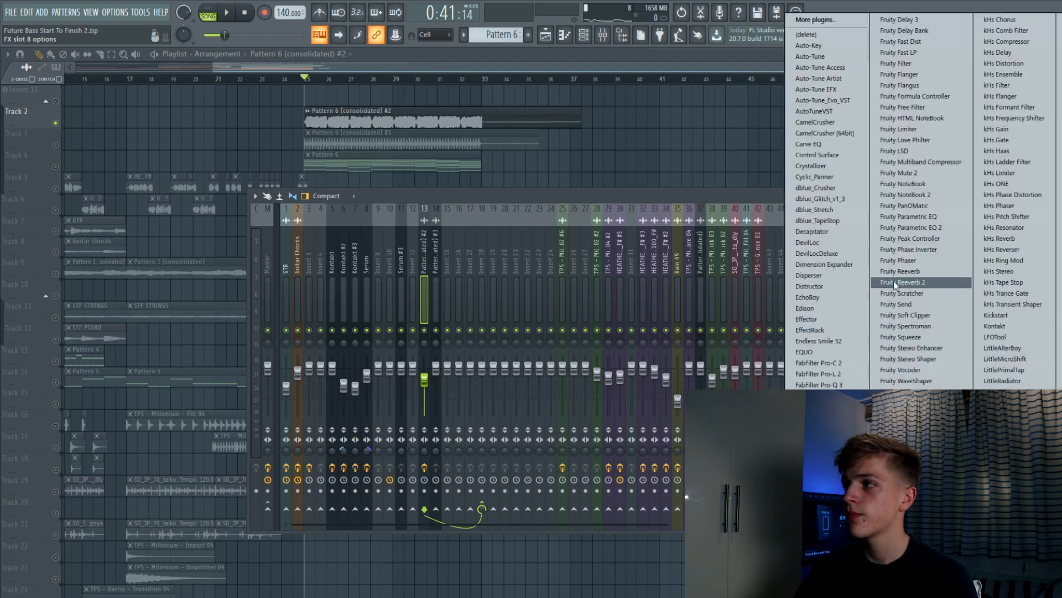
Add Fruity Reeverb 2 to effect slot 8 of mixer track 13 with a 70% wet level and 2.0 sec decay time
{"action": "left_click", "coordinate": [903, 282]}
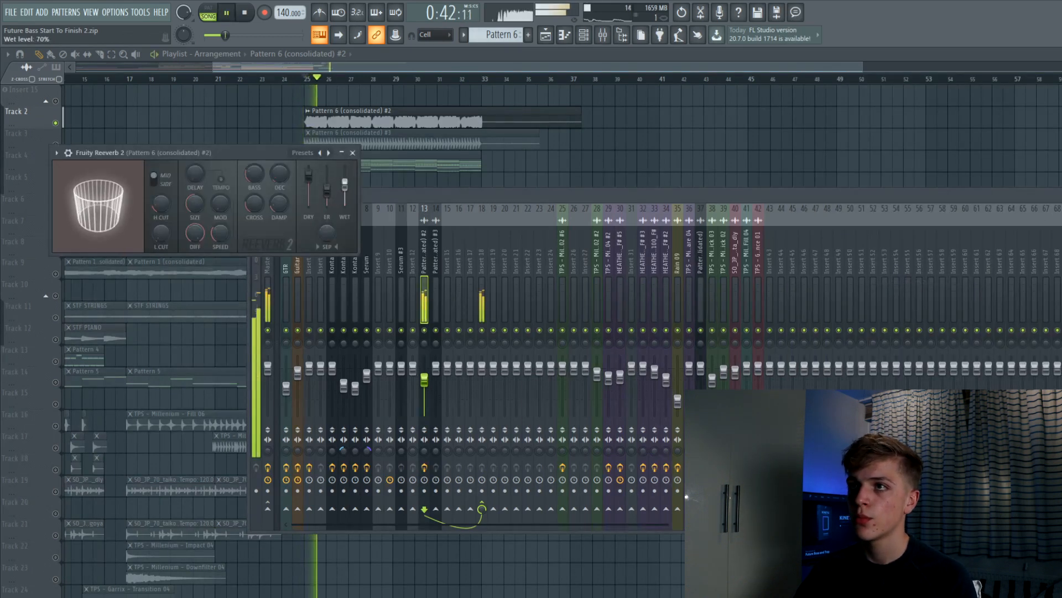
{"action": "left_click_drag", "start_coordinate": [273, 181], "coordinate": [272, 173]}
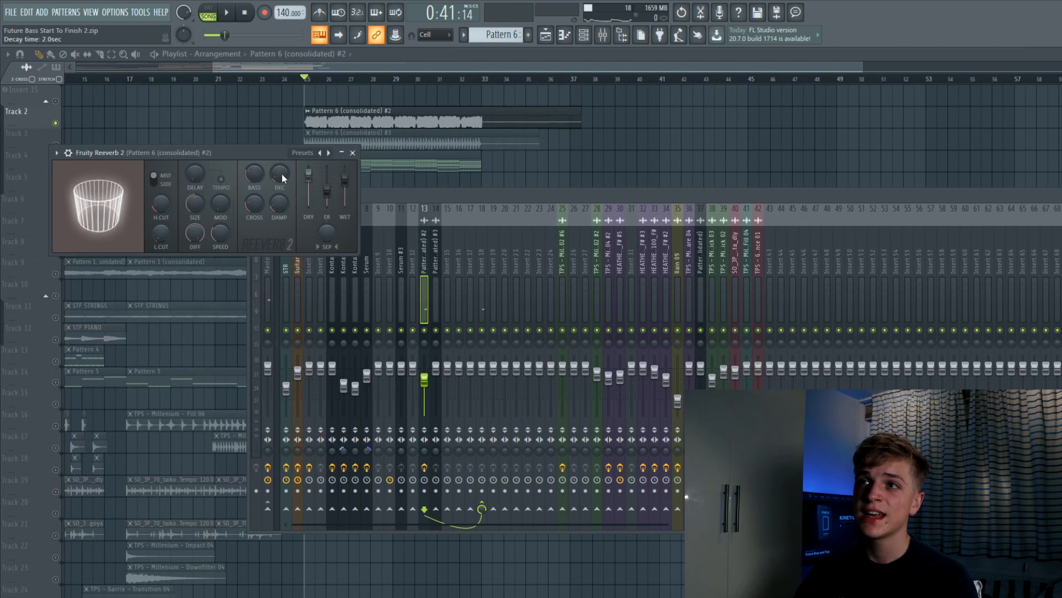
{"action": "left_click_drag", "start_coordinate": [286, 155], "coordinate": [638, 282]}
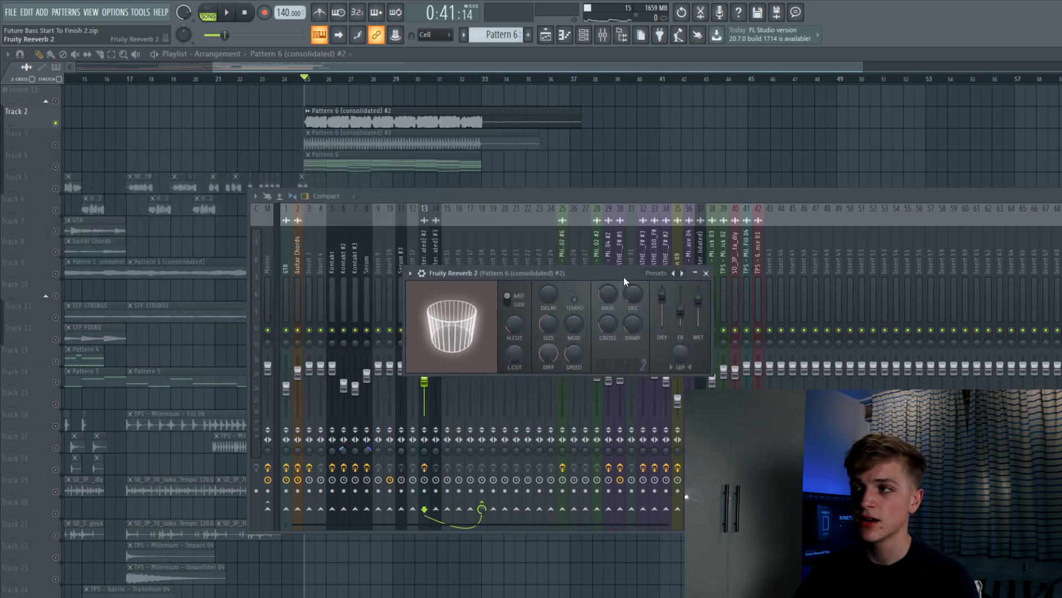
Raise the reverb's high cut, set its low cut to 164 Hz and decay time to 3.0 sec, and check the sound in playback
{"action": "left_click_drag", "start_coordinate": [514, 324], "coordinate": [515, 307]}
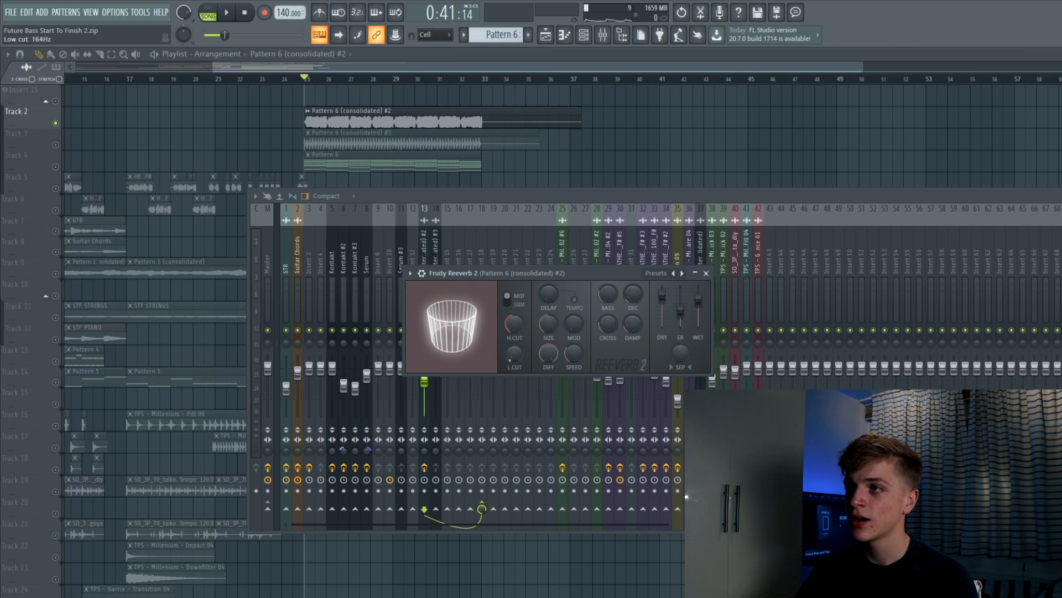
{"action": "key", "text": "space"}
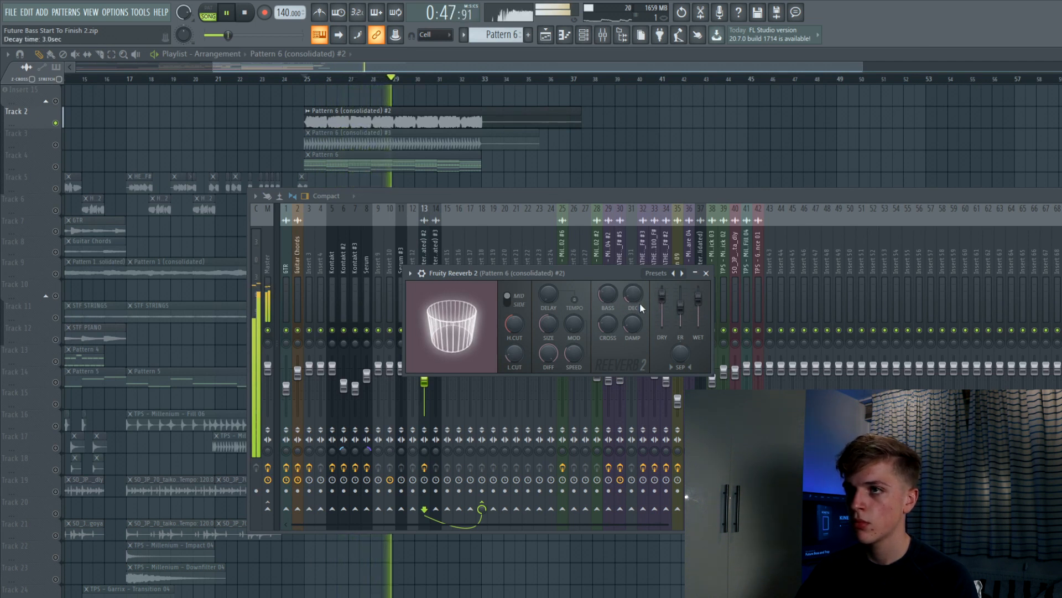
{"action": "key", "text": "space"}
{"action": "key", "text": "space"}
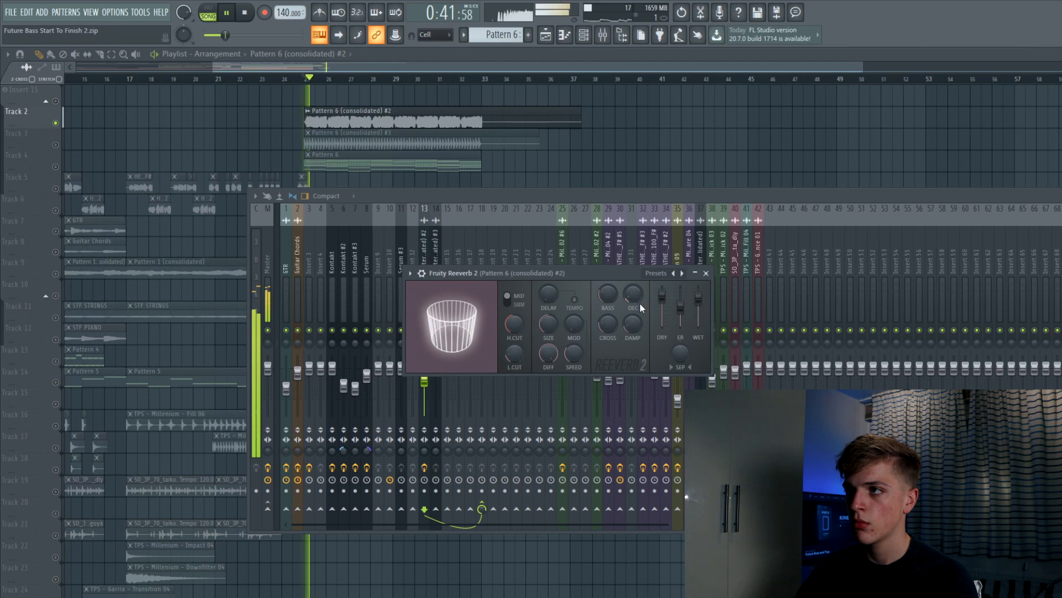
{"action": "left_click", "coordinate": [705, 274]}
{"action": "key", "text": "space"}
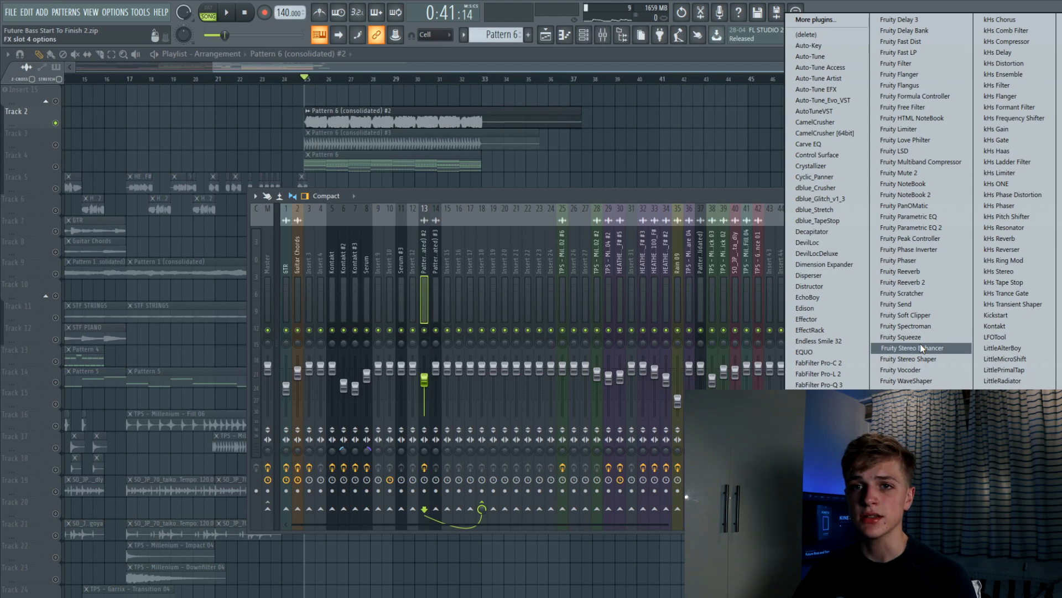
Add Fruity Stereo Enhancer to effect slot 4 of mixer track 13, adjust its stereo separation and check the sound in playback
{"action": "left_click", "coordinate": [920, 346]}
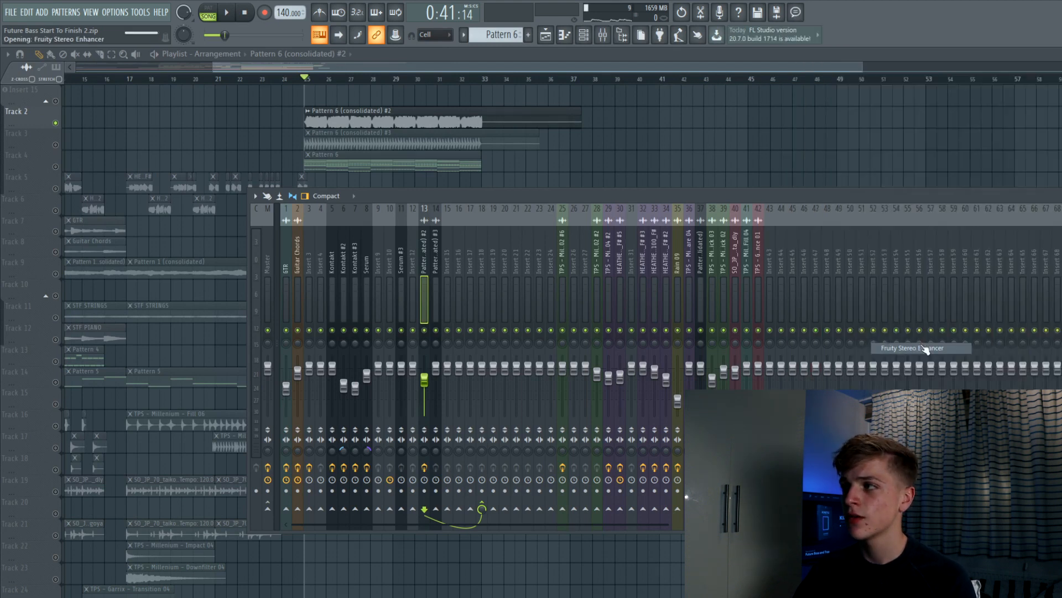
{"action": "left_click_drag", "start_coordinate": [449, 223], "coordinate": [586, 232]}
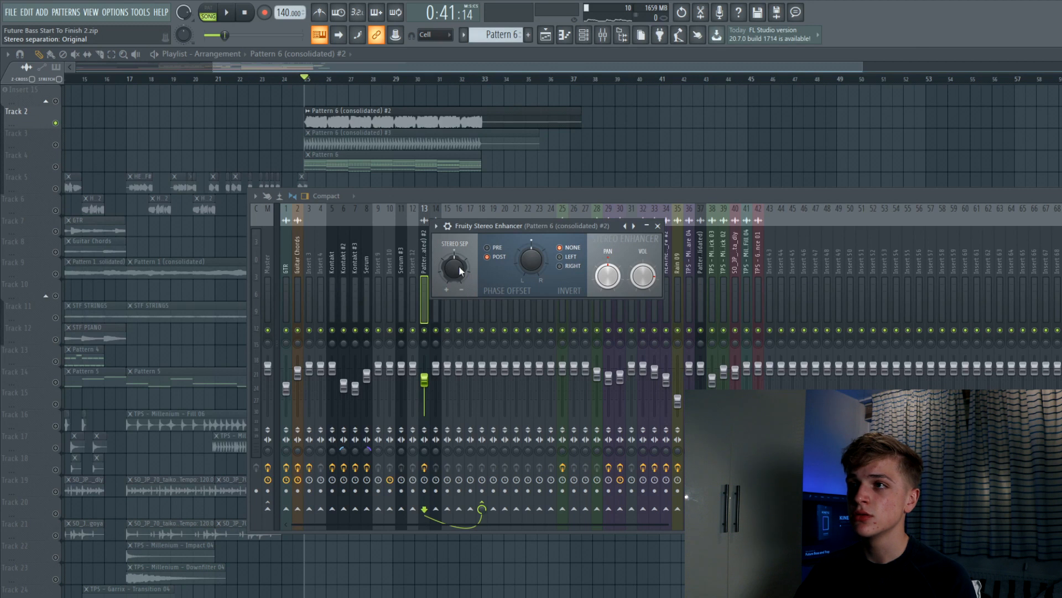
{"action": "left_click_drag", "start_coordinate": [469, 228], "coordinate": [476, 224]}
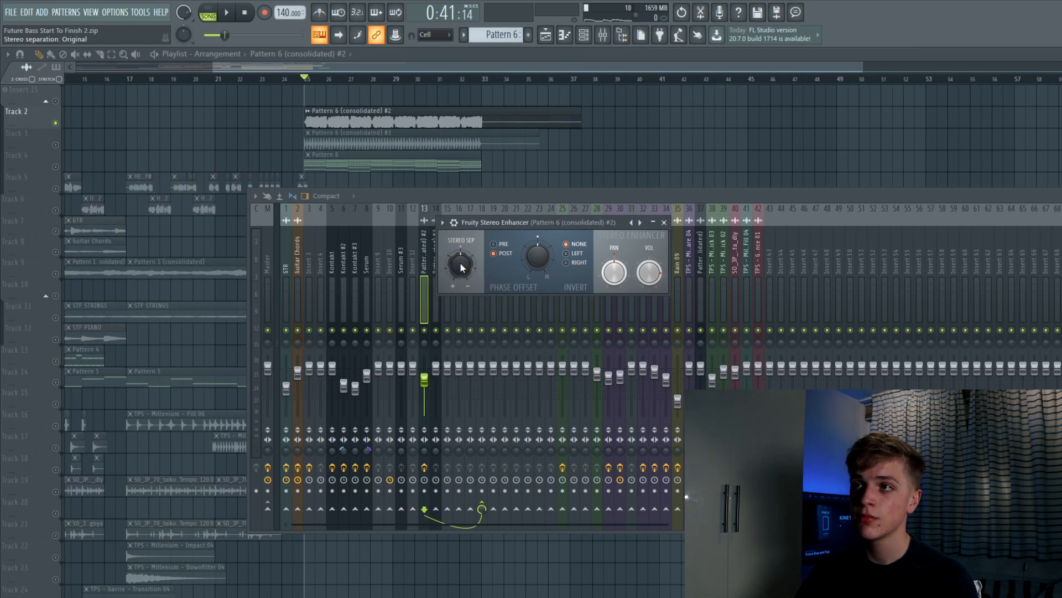
{"action": "left_click_drag", "start_coordinate": [460, 265], "coordinate": [460, 279]}
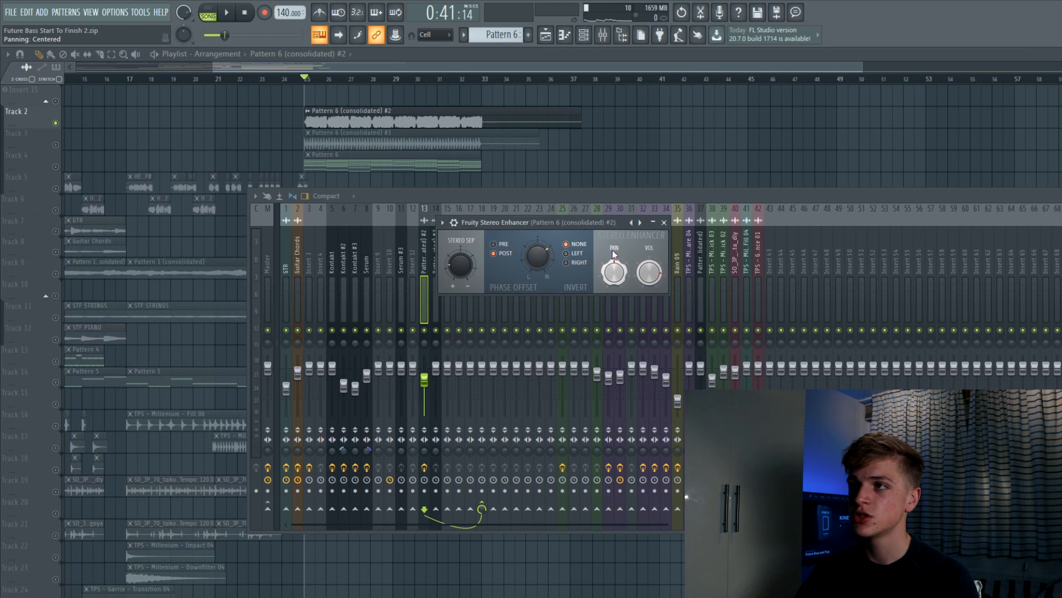
{"action": "left_click", "coordinate": [664, 223]}
{"action": "key", "text": "space"}
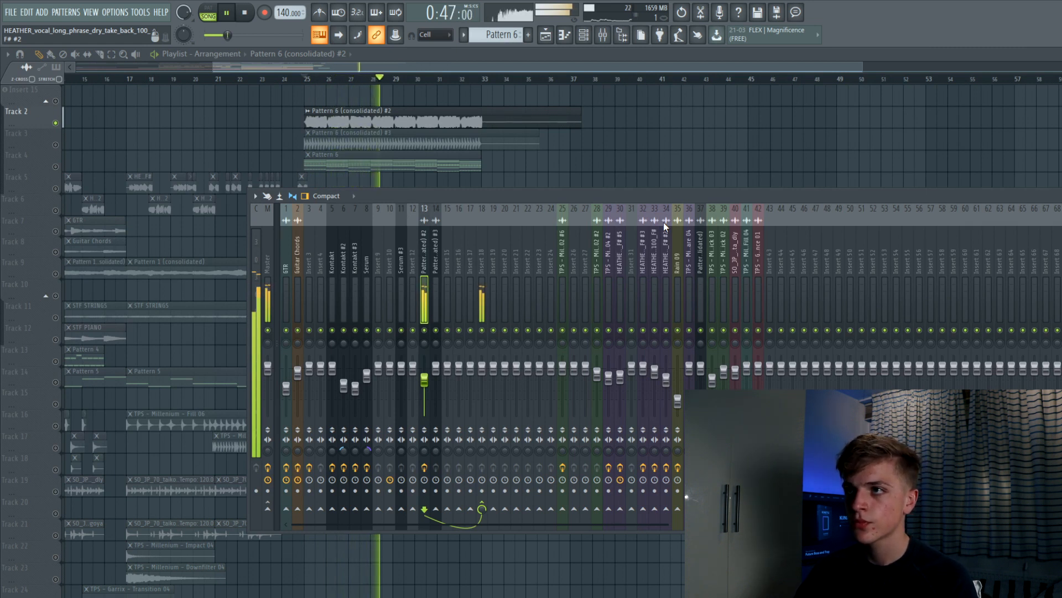
{"action": "key", "text": "space"}
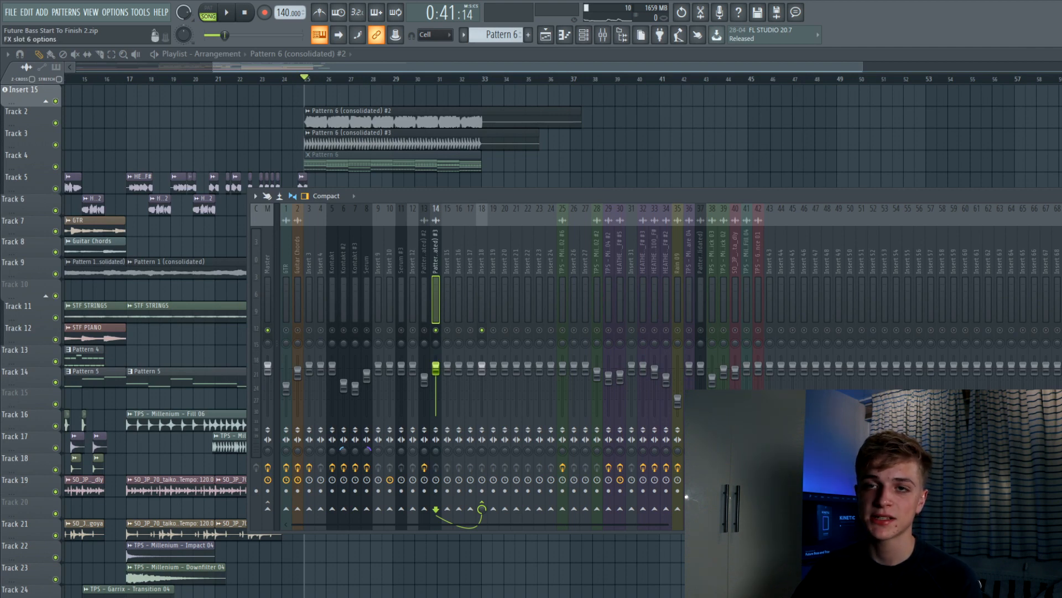
Review the parametric EQ, OTT and Fruity Reeverb 2 settings on mixer track 14, then check the sound in playback
{"action": "left_click", "coordinate": [1058, 236]}
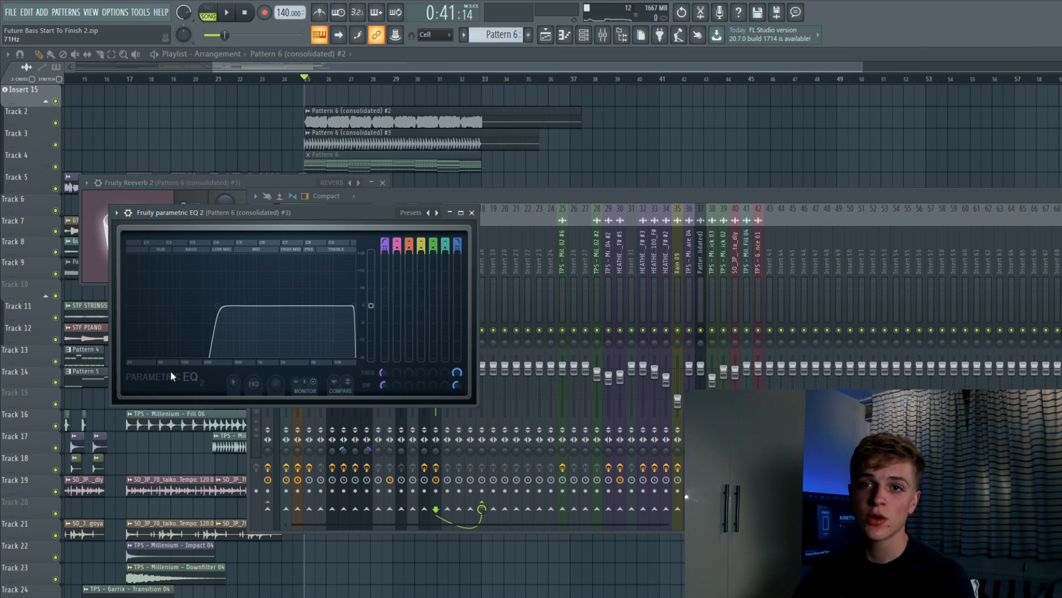
{"action": "left_click", "coordinate": [471, 213]}
{"action": "left_click_drag", "start_coordinate": [106, 123], "coordinate": [267, 206]}
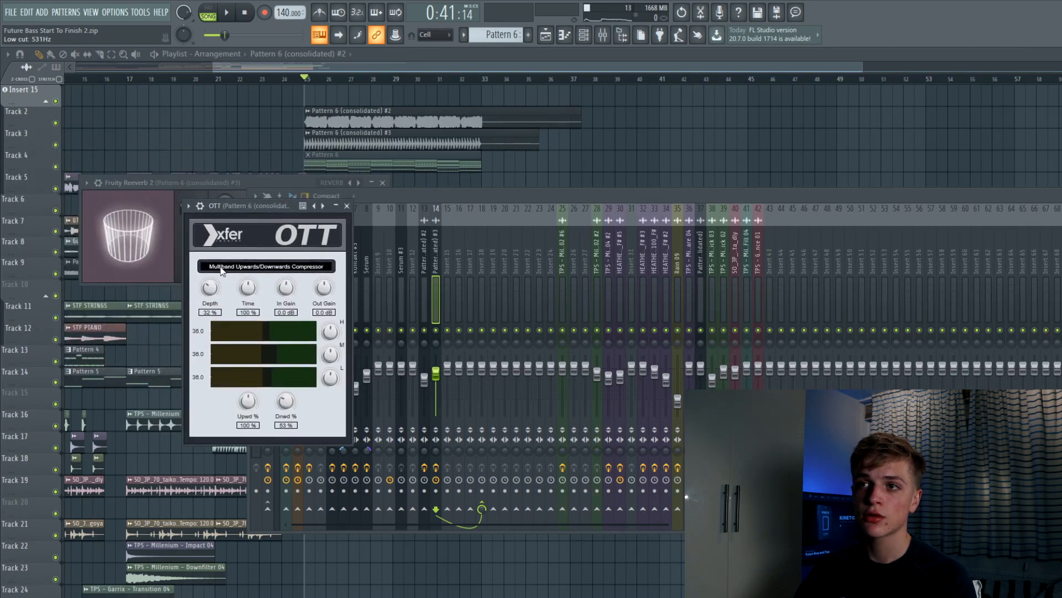
{"action": "left_click", "coordinate": [347, 206]}
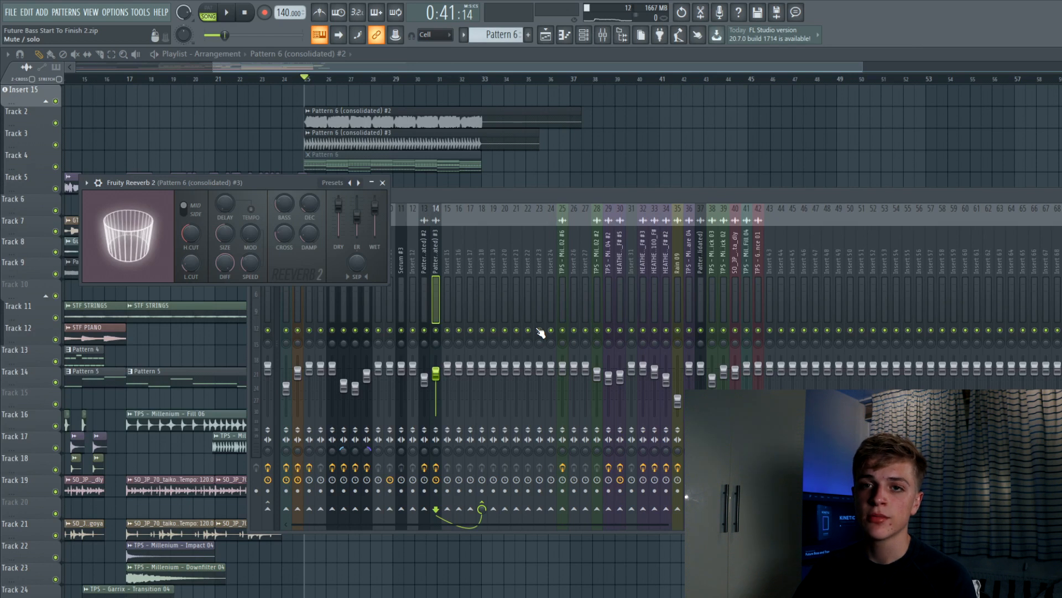
{"action": "key", "text": "Escape"}
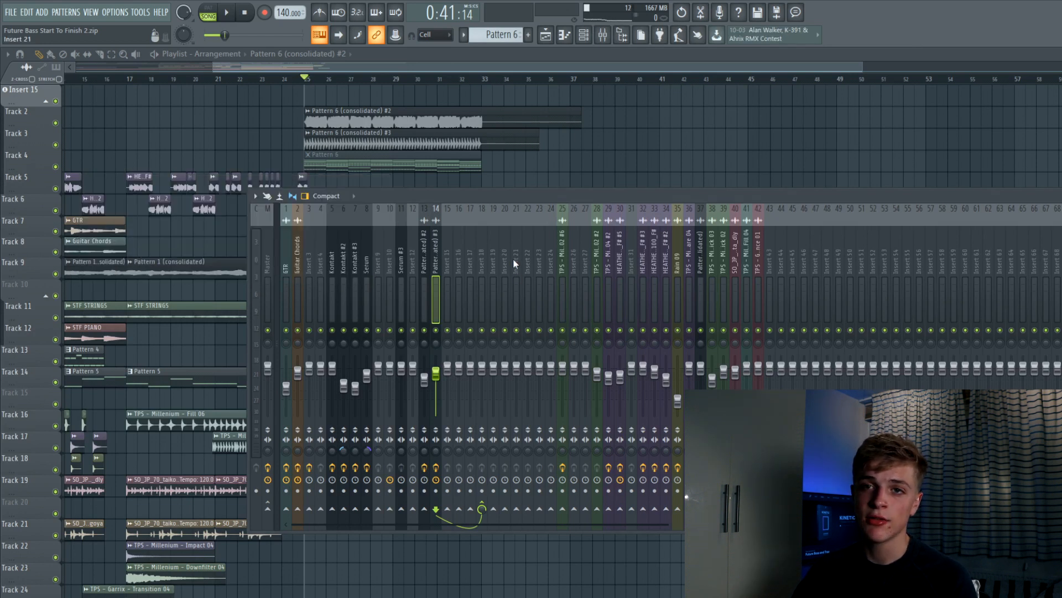
{"action": "key", "text": "space"}
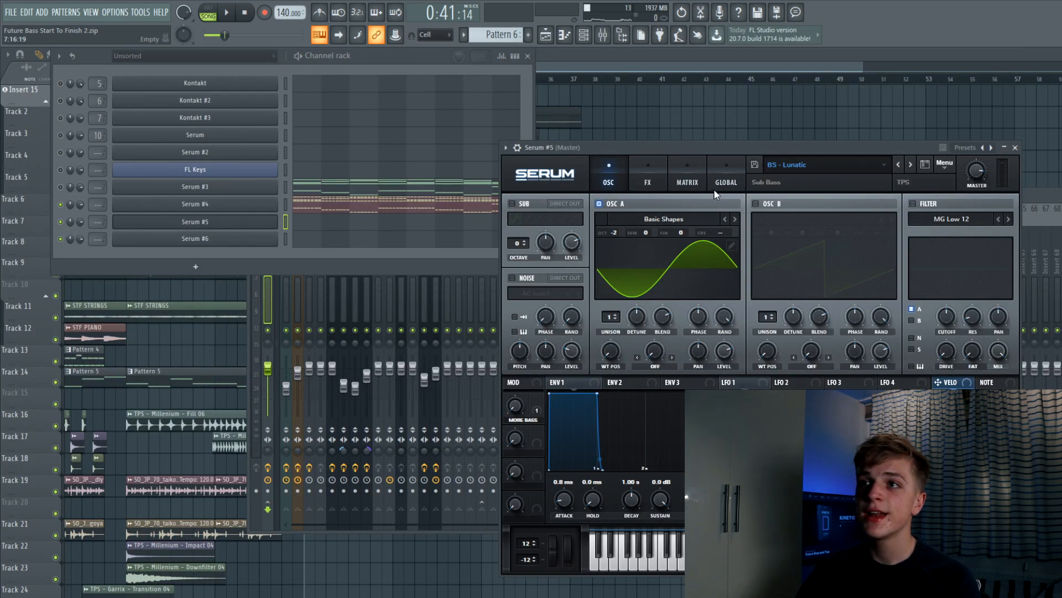
Audition the BS - Lunatic patch in Serum #5 and the BS - Center patch in Serum #6, and review the latter's effects
{"action": "key", "text": "c"}
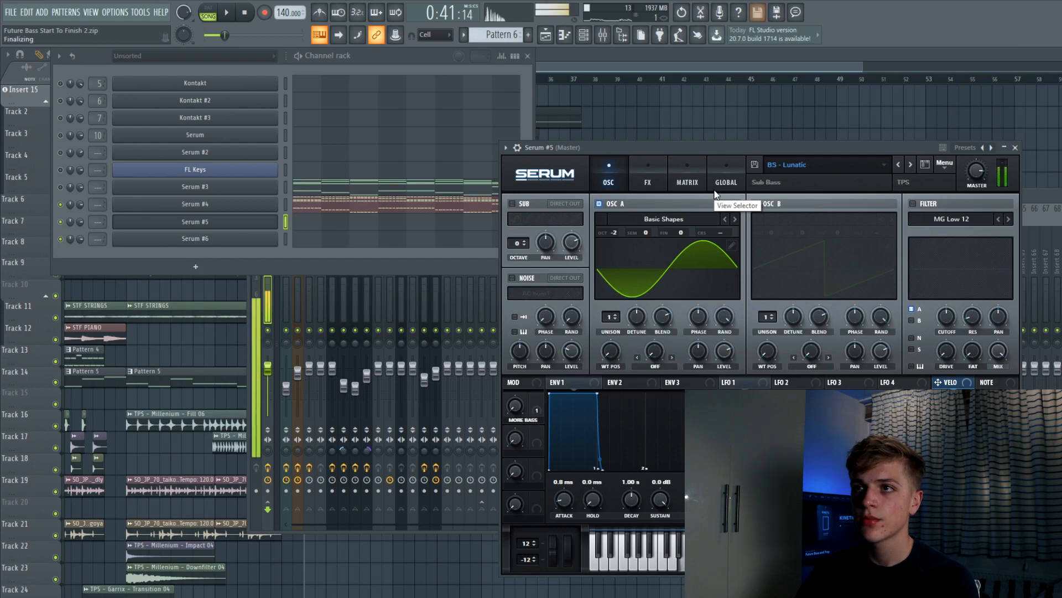
{"action": "key", "text": "x"}
{"action": "left_click", "coordinate": [249, 241]}
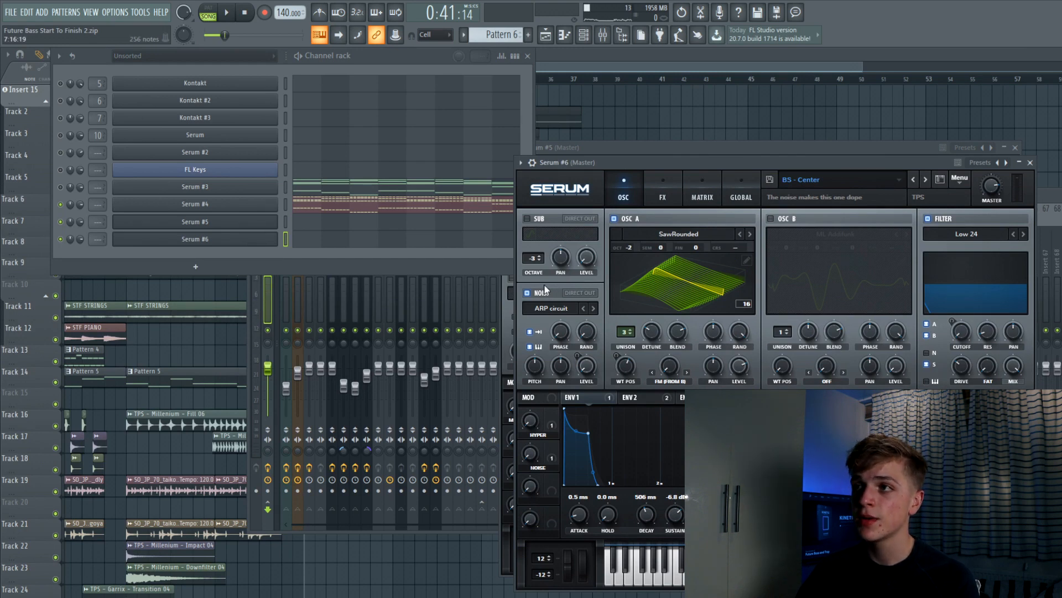
{"action": "left_click", "coordinate": [656, 200]}
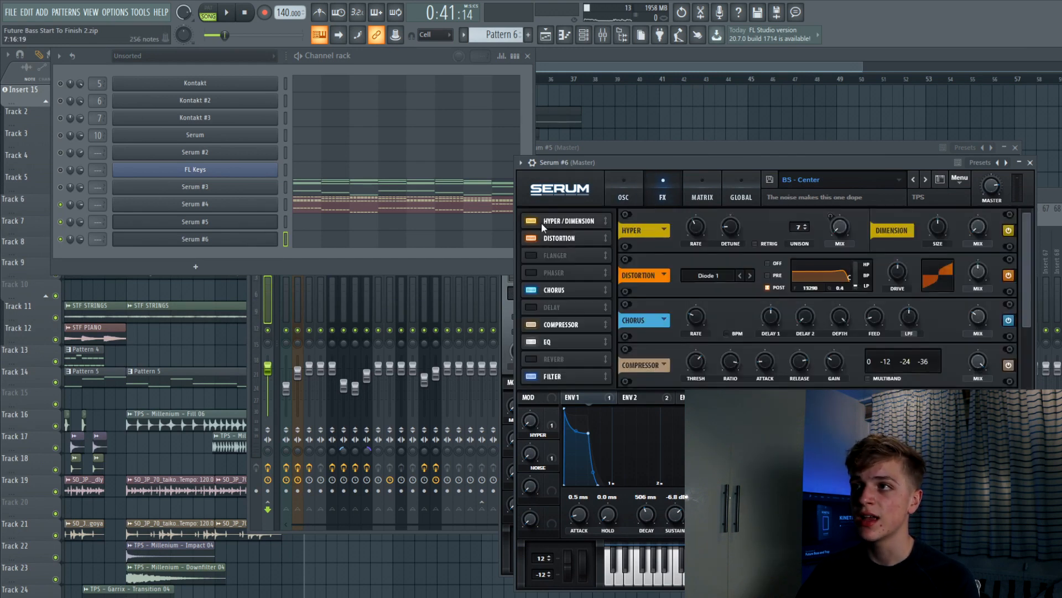
{"action": "left_click", "coordinate": [622, 199]}
{"action": "key", "text": "n"}
{"action": "key", "text": "n"}
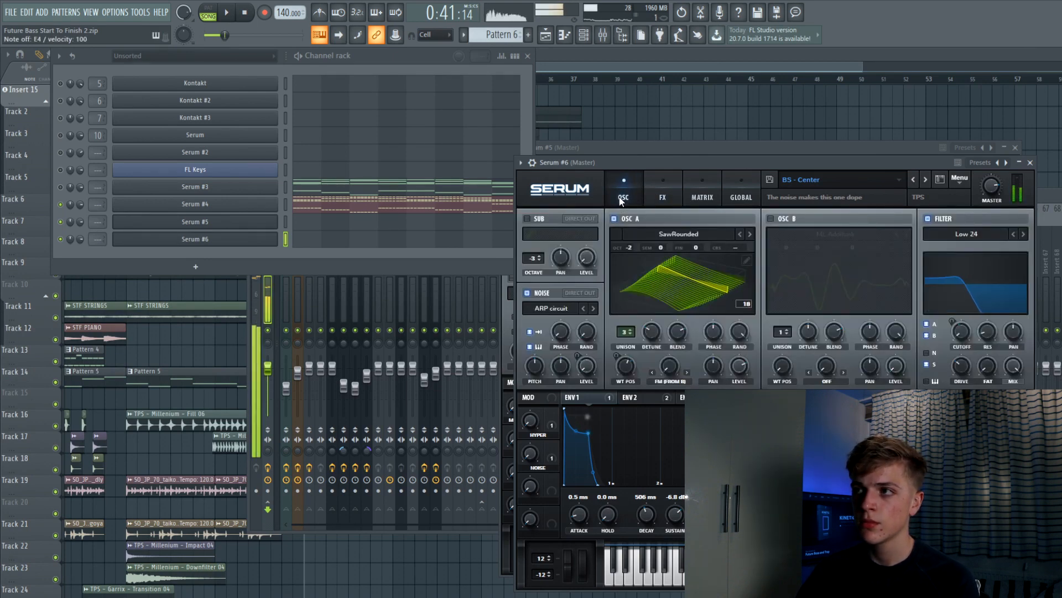
{"action": "key", "text": "v"}
{"action": "key", "text": "c"}
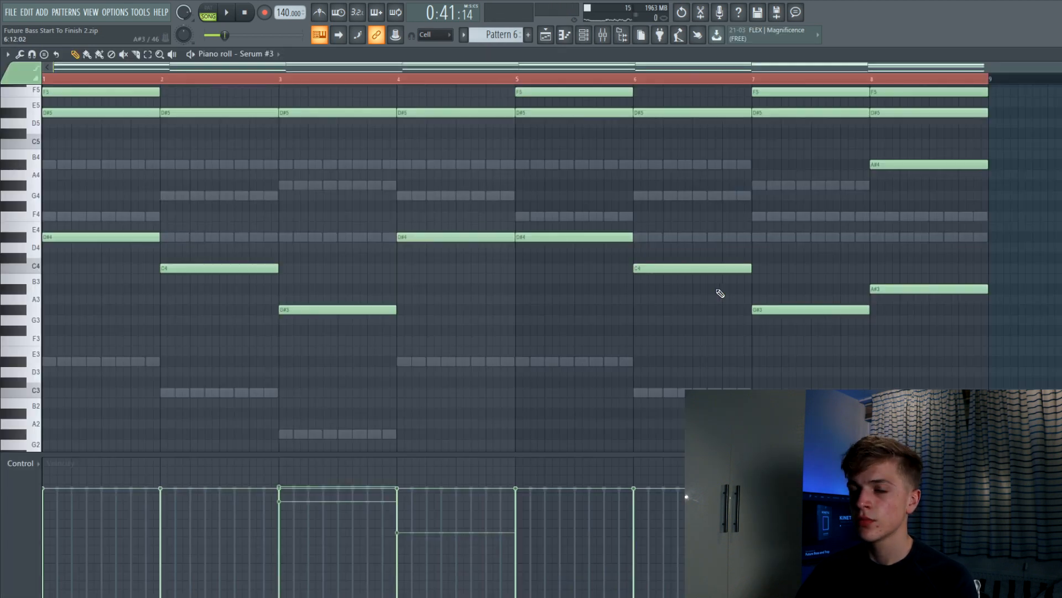
Copy the low root notes of the Serum #3 chords and paste them into the piano roll of Serum #5
{"action": "left_click_drag", "start_coordinate": [977, 356], "coordinate": [46, 231]}
{"action": "left_click", "coordinate": [584, 35]}
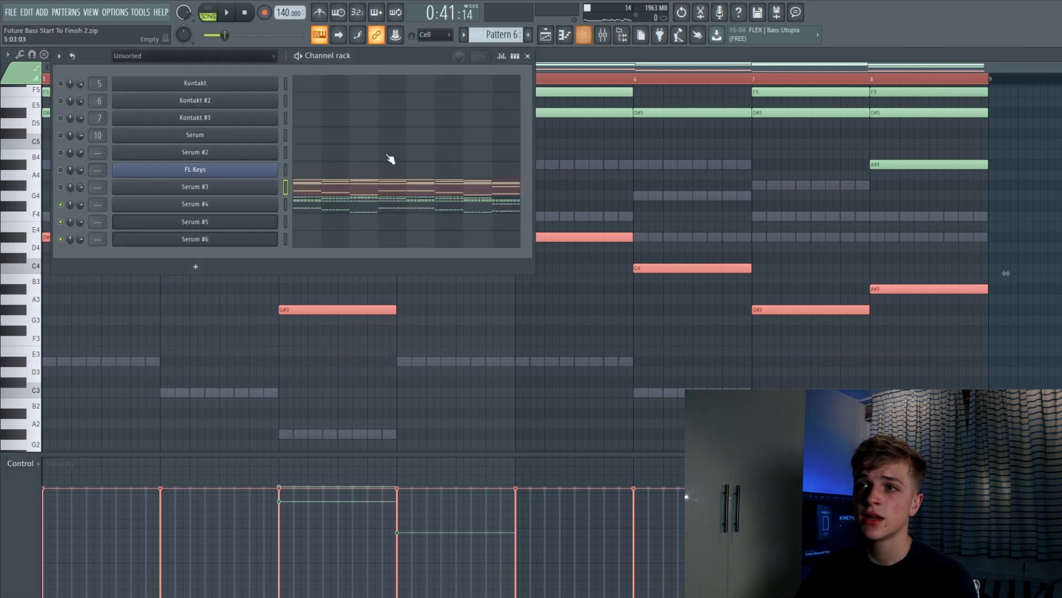
{"action": "left_click", "coordinate": [285, 221]}
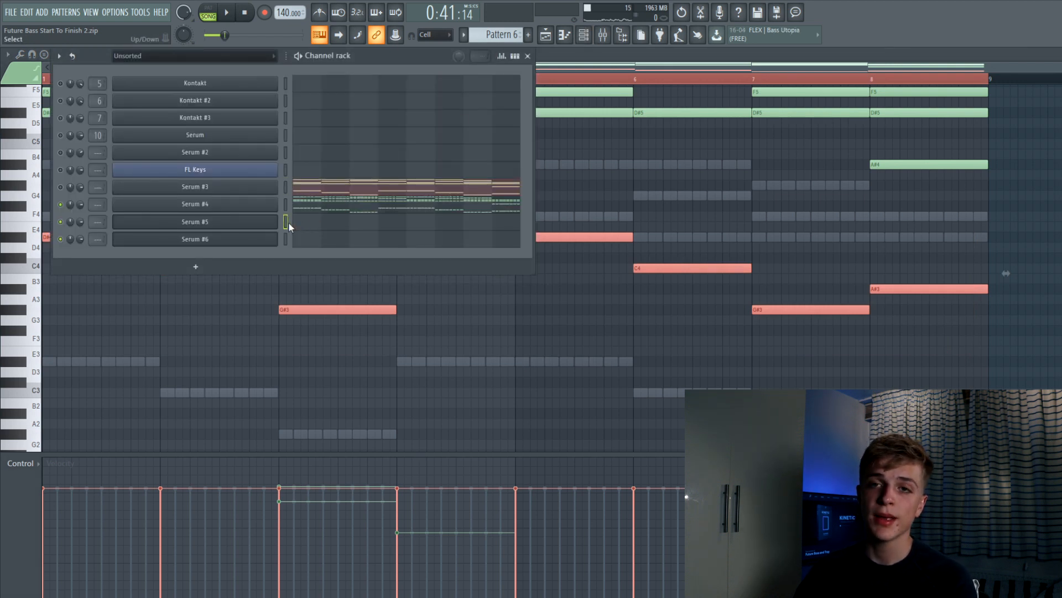
{"action": "left_click", "coordinate": [309, 228]}
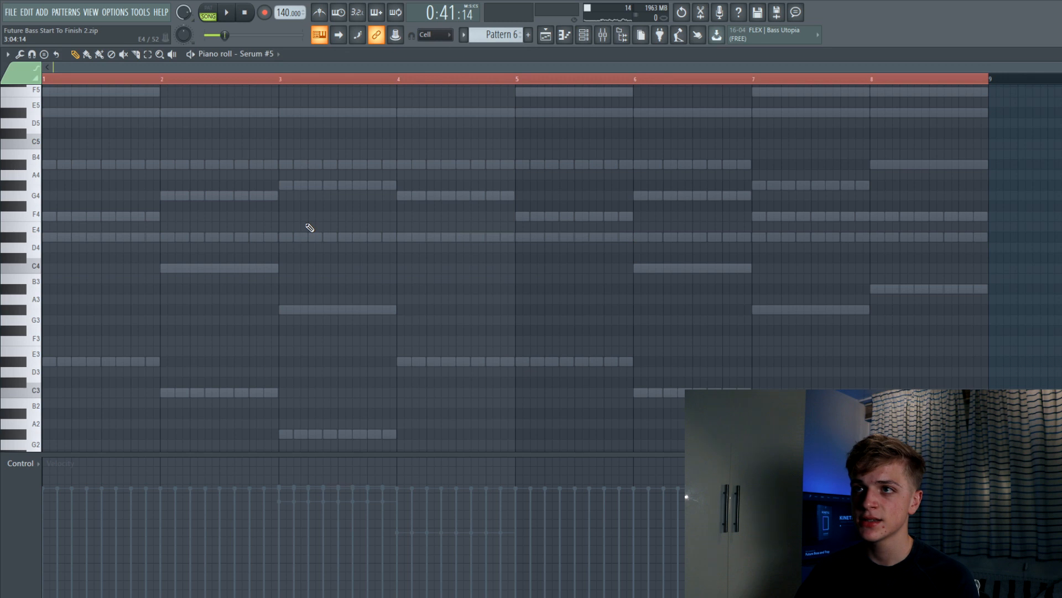
{"action": "key", "text": "ctrl+v"}
Set the stereo separation of Serum #5's mixer track 15 to 100% merged
{"action": "left_click", "coordinate": [604, 37]}
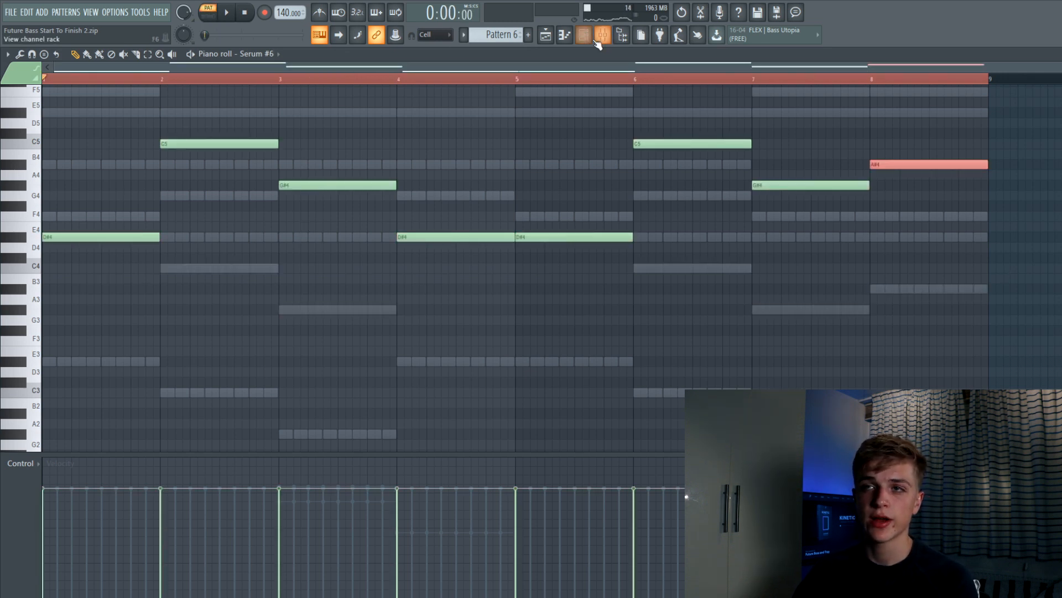
{"action": "left_click", "coordinate": [602, 35]}
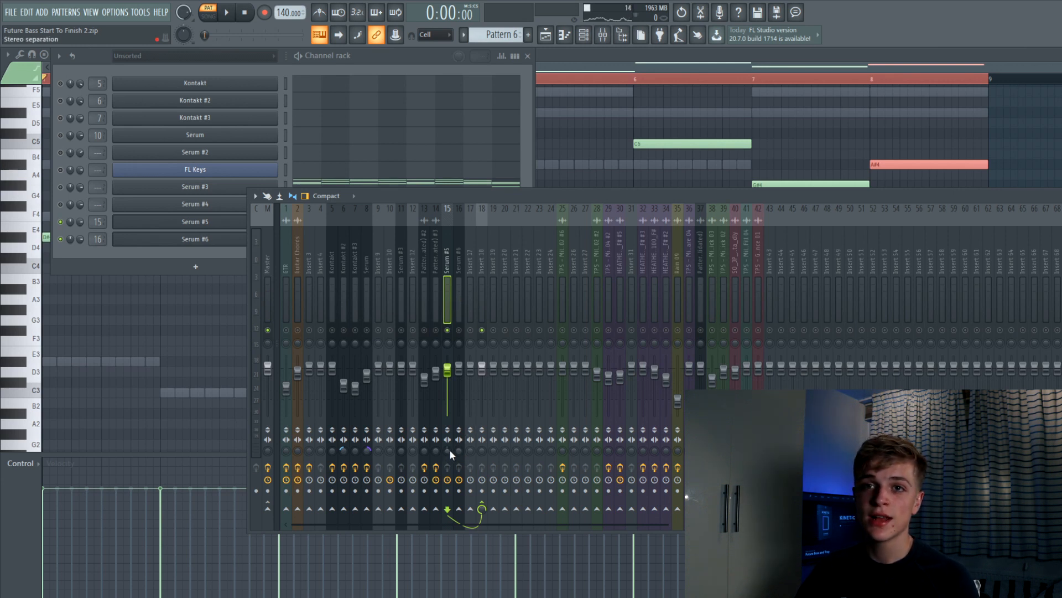
{"action": "left_click_drag", "start_coordinate": [447, 451], "coordinate": [447, 452]}
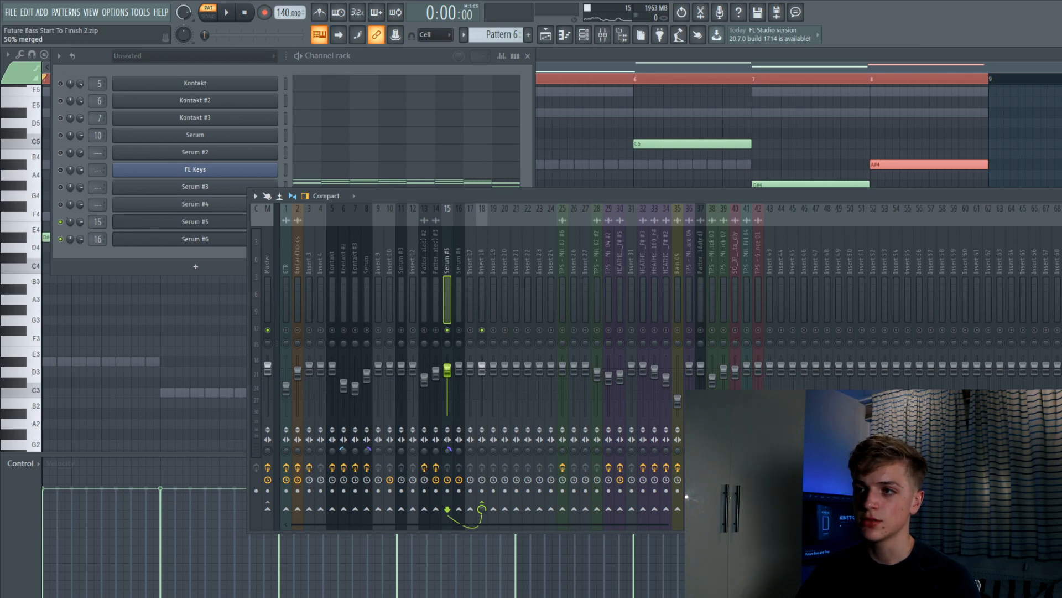
{"action": "left_click_drag", "start_coordinate": [447, 453], "coordinate": [447, 462]}
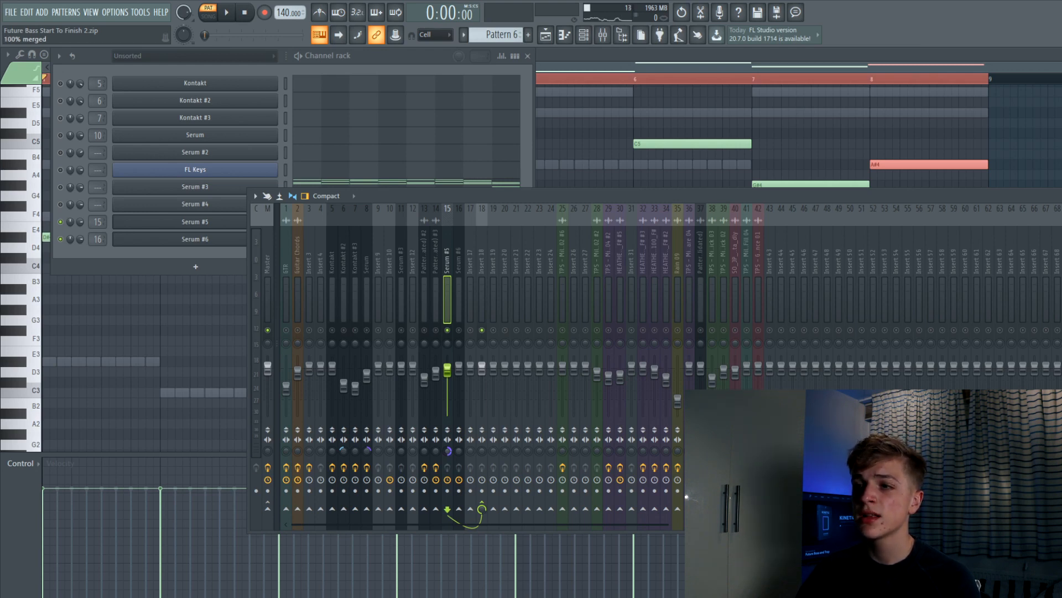
Cut the highs of mixer track 15 by lowering band 7 of its parametric EQ to just above 200 Hz during playback
{"action": "left_click", "coordinate": [956, 228]}
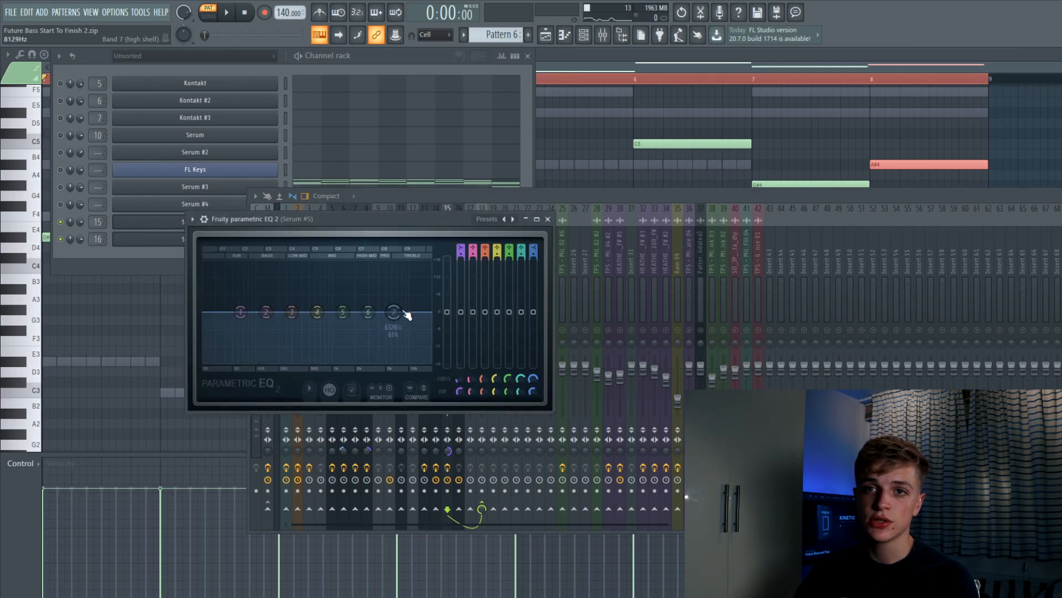
{"action": "left_click_drag", "start_coordinate": [393, 312], "coordinate": [286, 365]}
{"action": "key", "text": "space"}
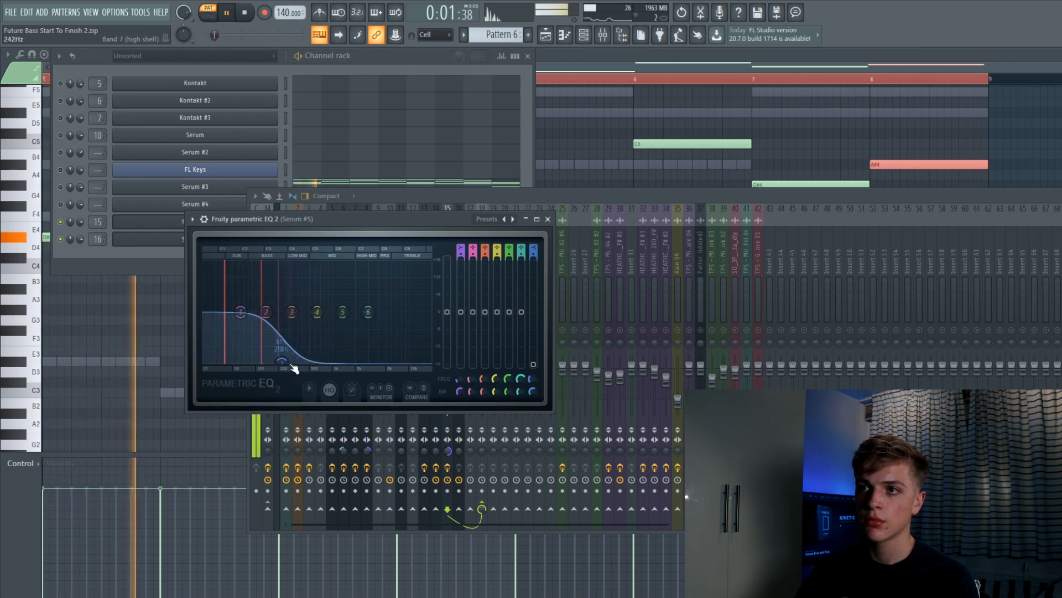
{"action": "key", "text": "space"}
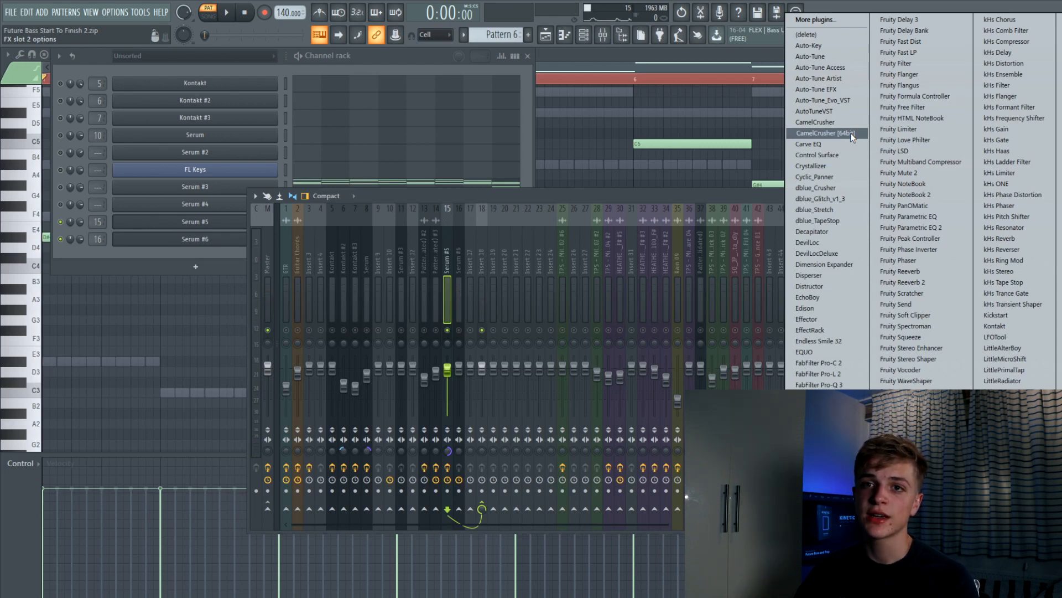
Add CamelCrusher [64bit] to effect slot 2 of mixer track 15 with the British Clean patch and its filter turned off
{"action": "left_click", "coordinate": [851, 133]}
{"action": "left_click", "coordinate": [643, 258]}
{"action": "left_click", "coordinate": [643, 259]}
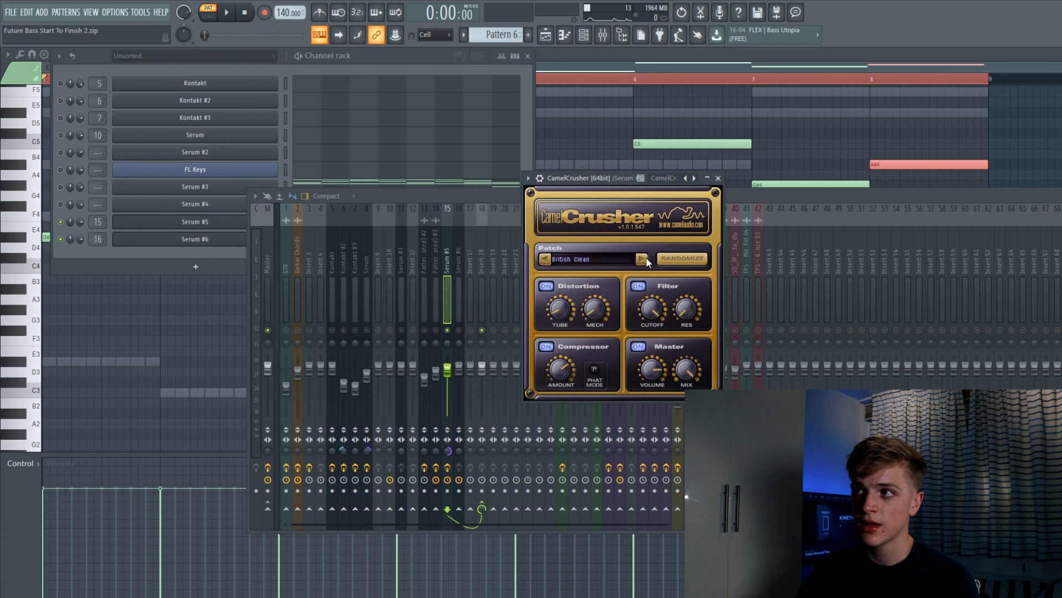
{"action": "left_click", "coordinate": [637, 285]}
{"action": "left_click_drag", "start_coordinate": [572, 184], "coordinate": [542, 182]}
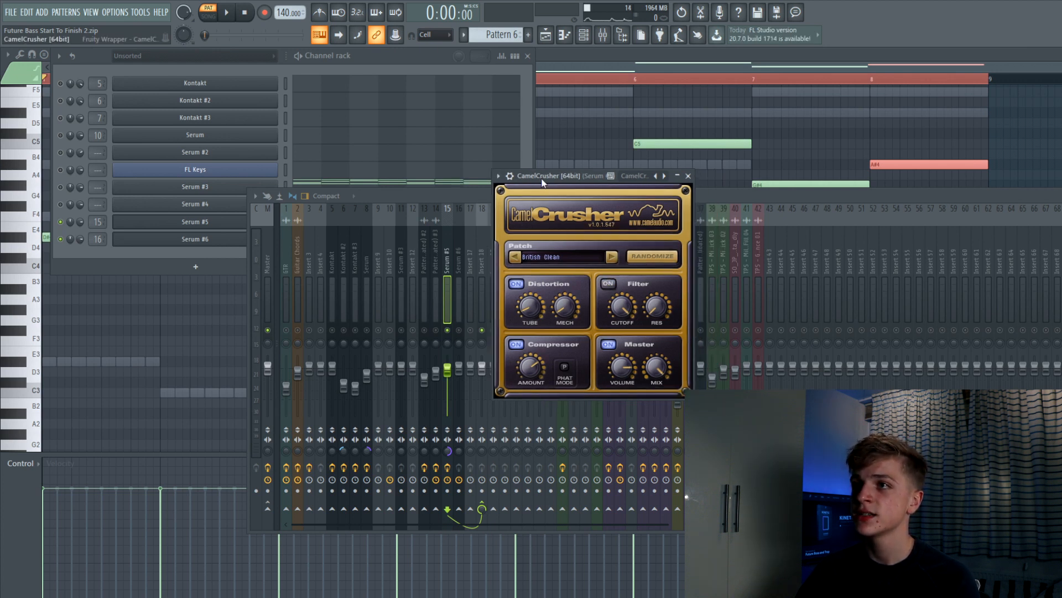
{"action": "left_click", "coordinate": [688, 177]}
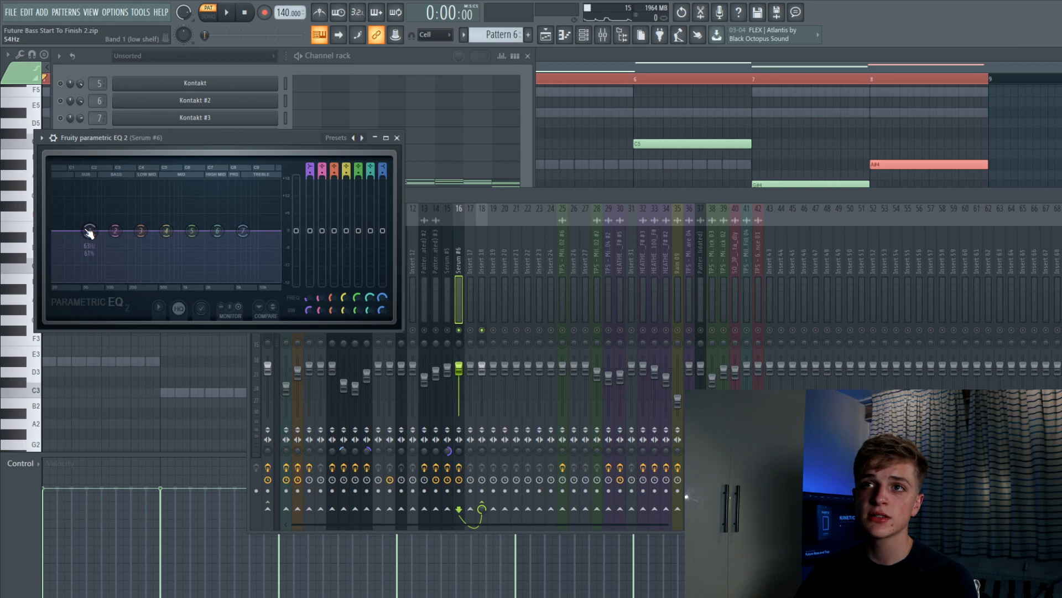
Shape track 16's parametric EQ with a low cut in band 1, boosts in bands 5 and 3, and a slight dip in band 7
{"action": "mouse_move", "coordinate": [89, 231]}
{"action": "left_mouse_down"}
{"action": "mouse_move", "coordinate": [90, 268]}
{"action": "mouse_move", "coordinate": [141, 279]}
{"action": "mouse_move", "coordinate": [114, 279]}
{"action": "mouse_move", "coordinate": [107, 233]}
{"action": "mouse_move", "coordinate": [94, 235]}
{"action": "left_mouse_up"}
{"action": "key", "text": "space"}
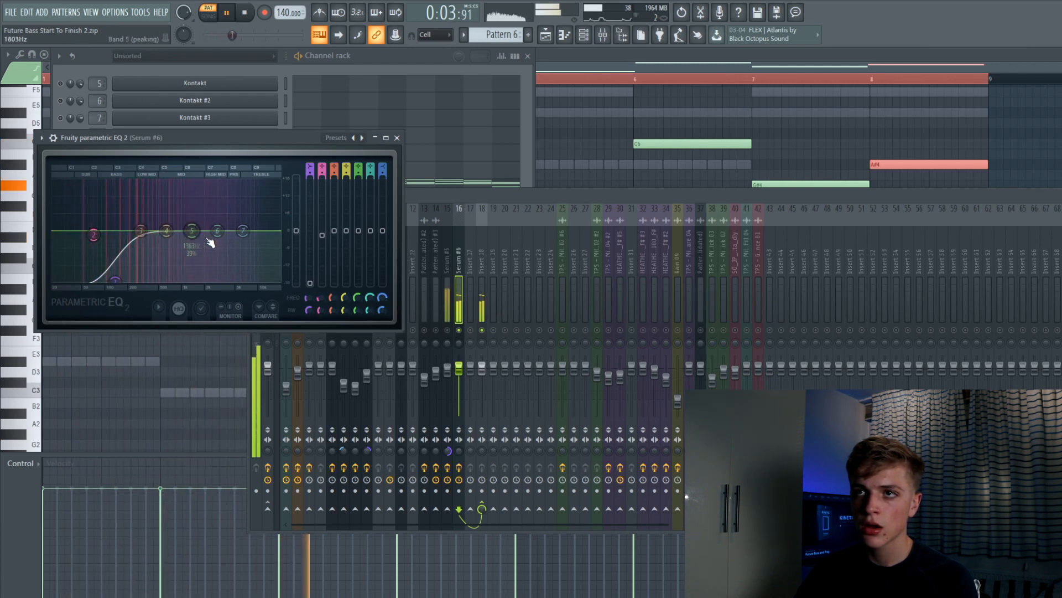
{"action": "key", "text": "space"}
{"action": "key", "text": "space"}
{"action": "left_click_drag", "start_coordinate": [191, 230], "coordinate": [188, 214]}
{"action": "left_click_drag", "start_coordinate": [242, 231], "coordinate": [242, 236]}
{"action": "left_click_drag", "start_coordinate": [141, 231], "coordinate": [141, 228]}
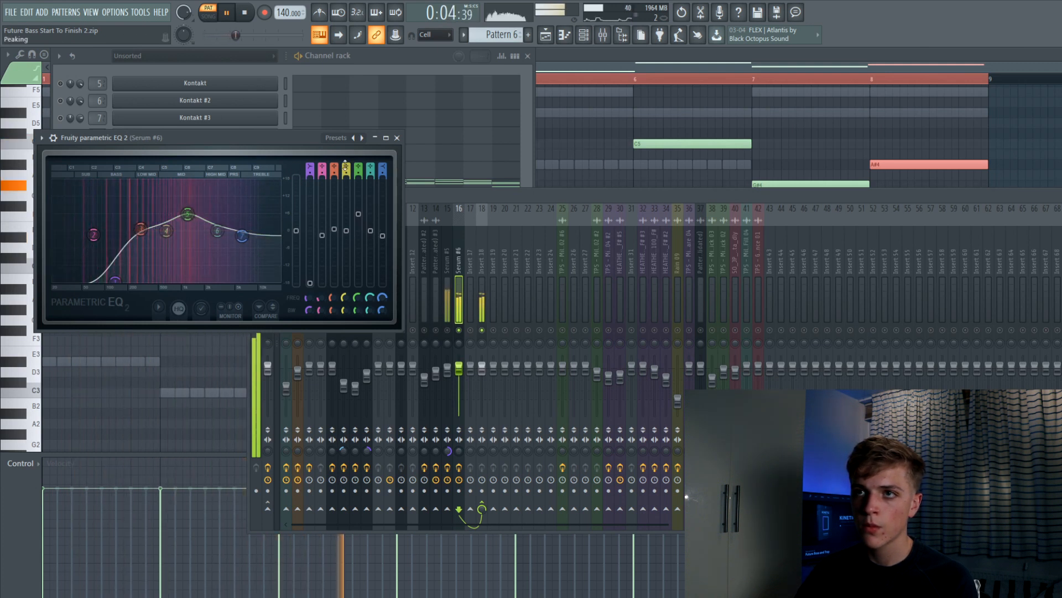
{"action": "key", "text": "space"}
{"action": "left_click", "coordinate": [397, 138]}
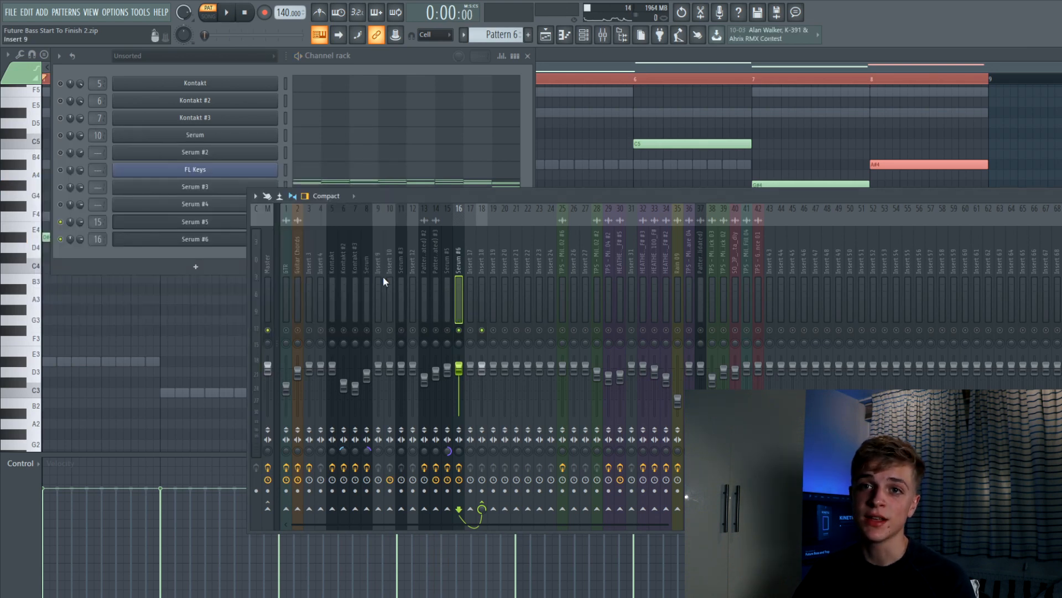
Add CamelCrusher [64bit] to mixer track 16 with the British Clean patch and lower its master volume to -11 dB during playback
{"action": "left_click", "coordinate": [1060, 239]}
{"action": "left_click", "coordinate": [825, 138]}
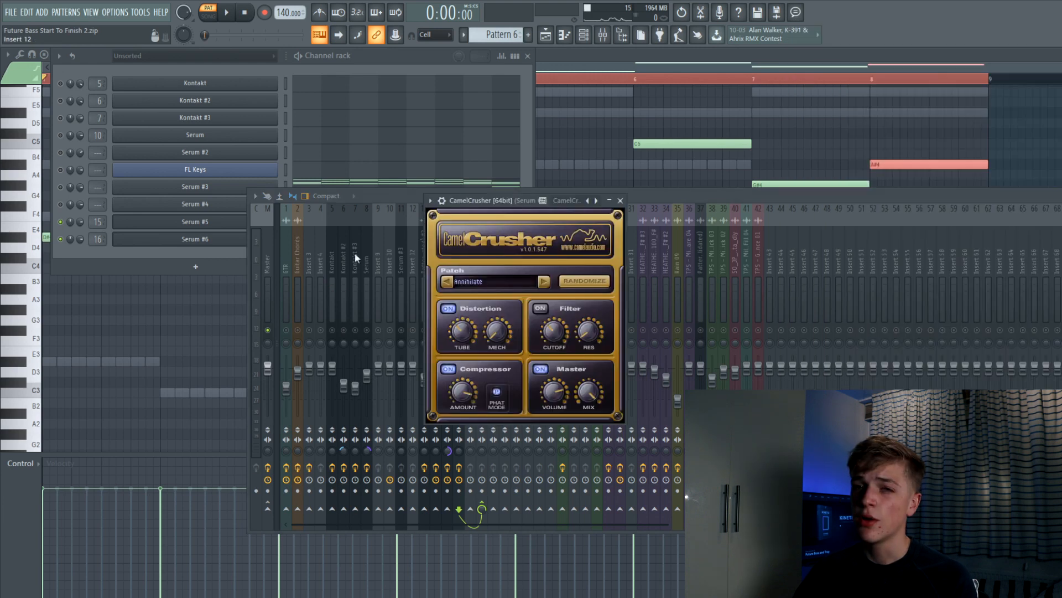
{"action": "left_click", "coordinate": [544, 281]}
{"action": "left_click_drag", "start_coordinate": [485, 207], "coordinate": [517, 211]}
{"action": "key", "text": "space"}
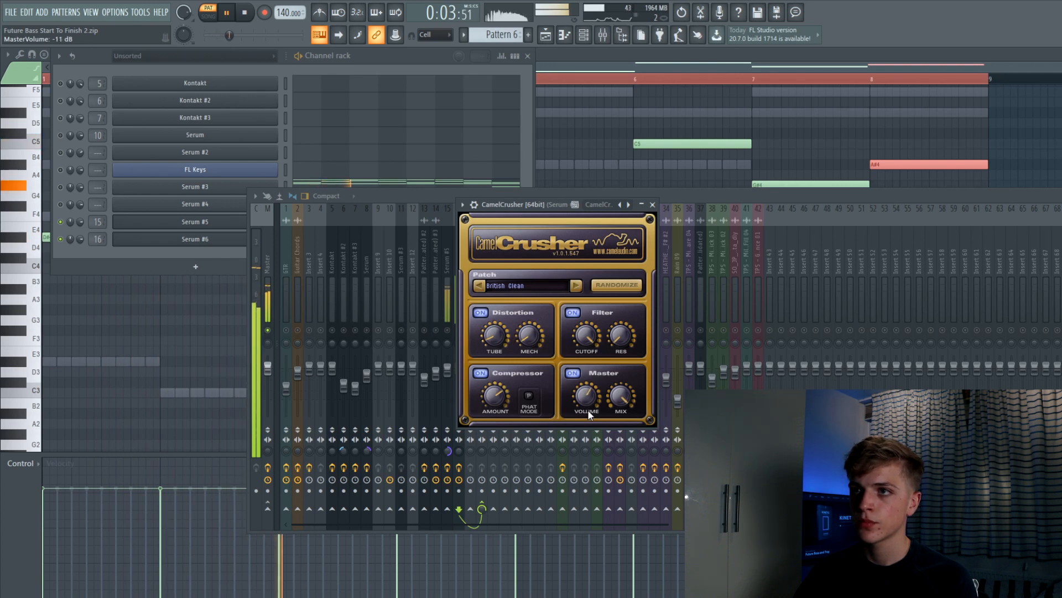
{"action": "left_click", "coordinate": [652, 204]}
{"action": "key", "text": "space"}
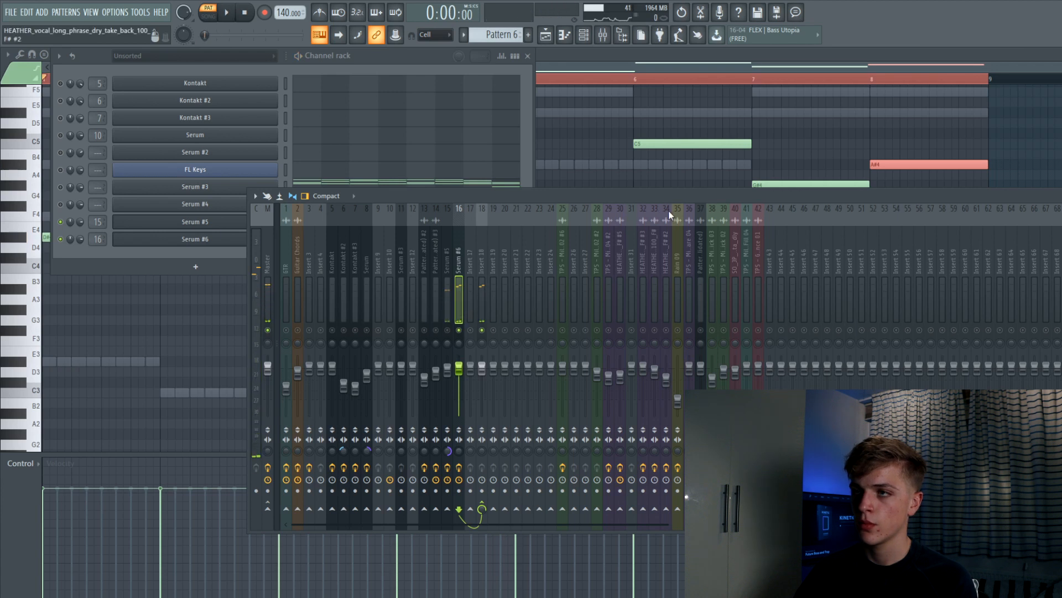
Lower mixer track 16's fader to -2.5 dB, audition the bass layers together and end the solo
{"action": "left_click_drag", "start_coordinate": [458, 369], "coordinate": [458, 374]}
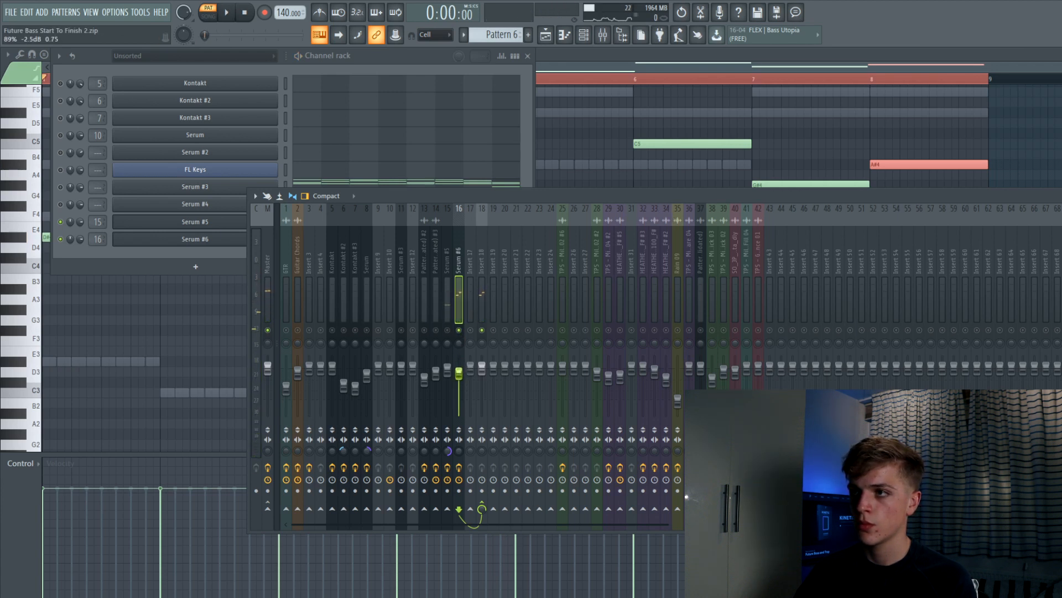
{"action": "key", "text": "space"}
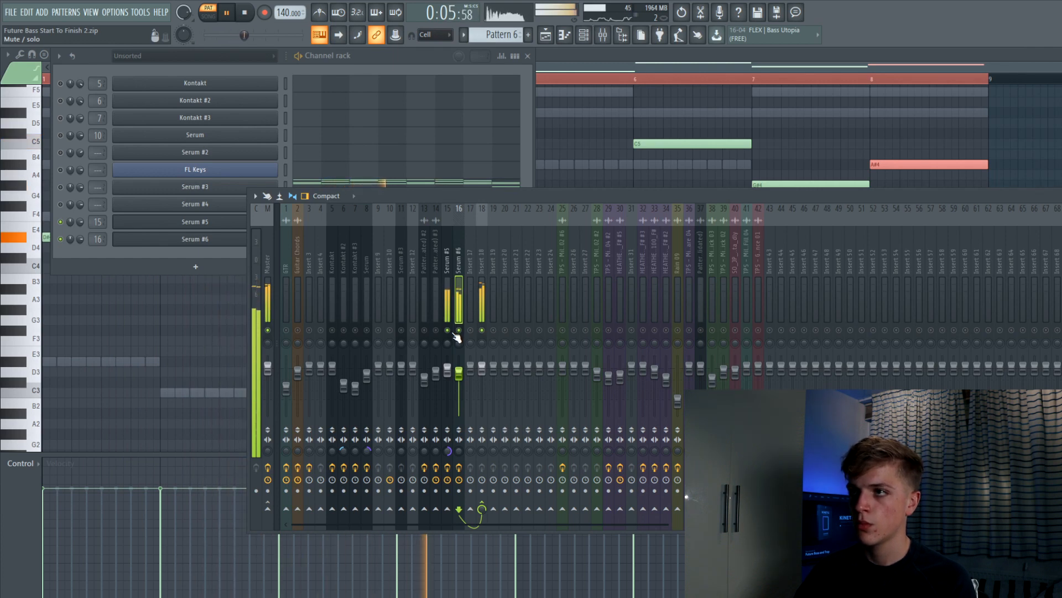
{"action": "key", "text": "space"}
{"action": "right_click", "coordinate": [454, 334]}
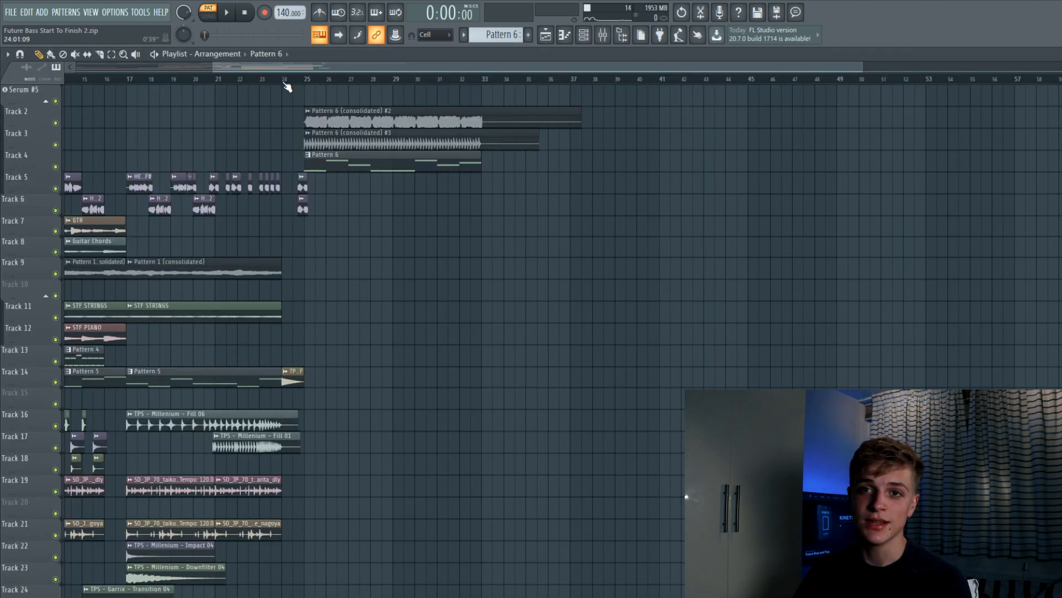
Play the arrangement from bar 24 to check the transition into the drop
{"action": "left_click", "coordinate": [284, 81]}
{"action": "key", "text": "space"}
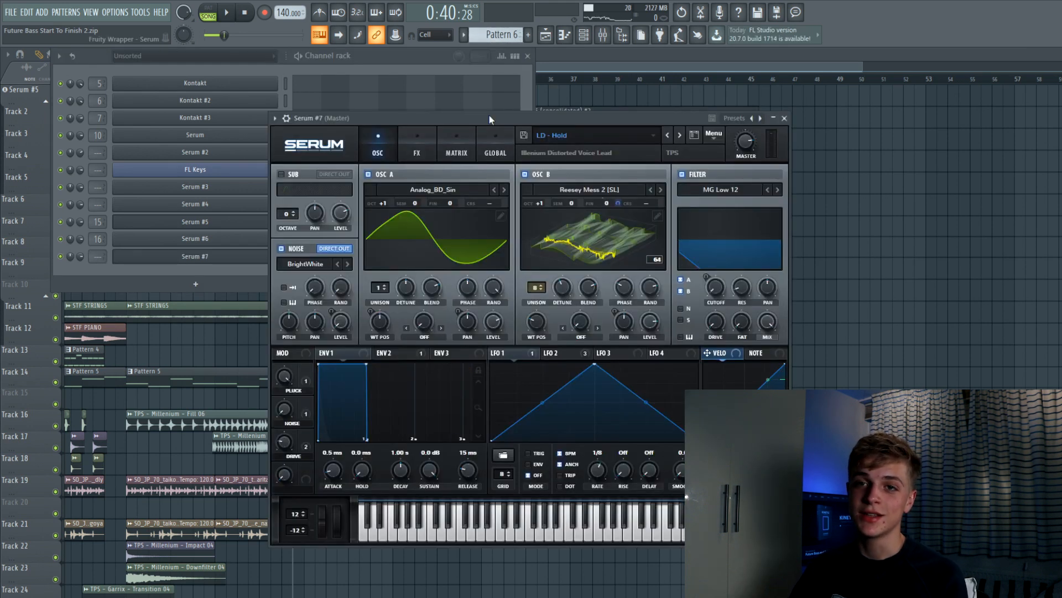
Try out the LD - Hold preset on Serum #7 and play its lead melody together with the other Pattern 6 layers
{"action": "key", "text": "e"}
{"action": "key", "text": "w"}
{"action": "key", "text": "t"}
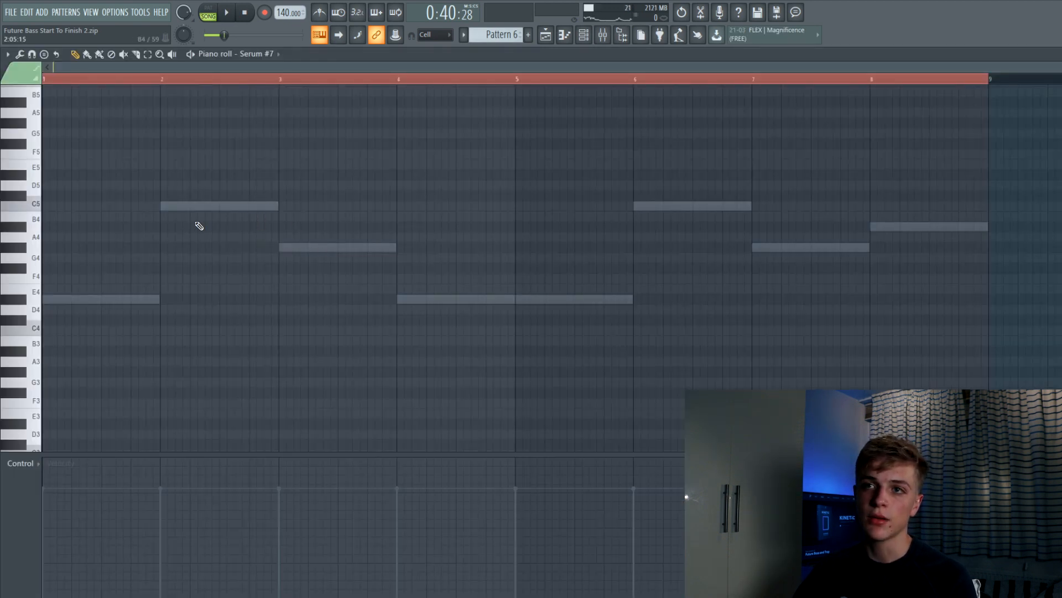
{"action": "scroll", "coordinate": [166, 216], "scroll_direction": "up", "scroll_amount": 1}
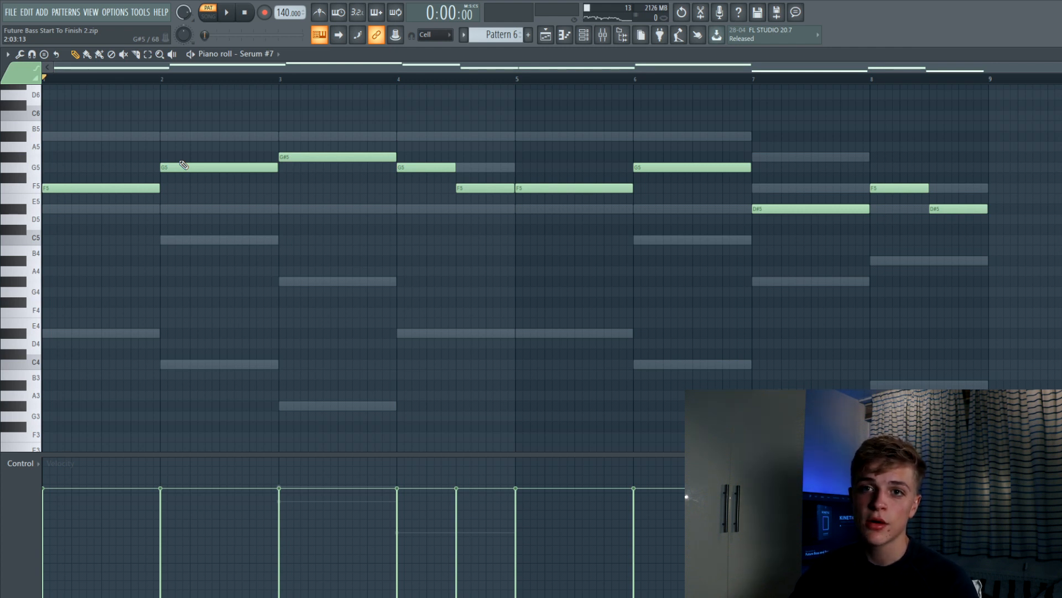
{"action": "key", "text": "space"}
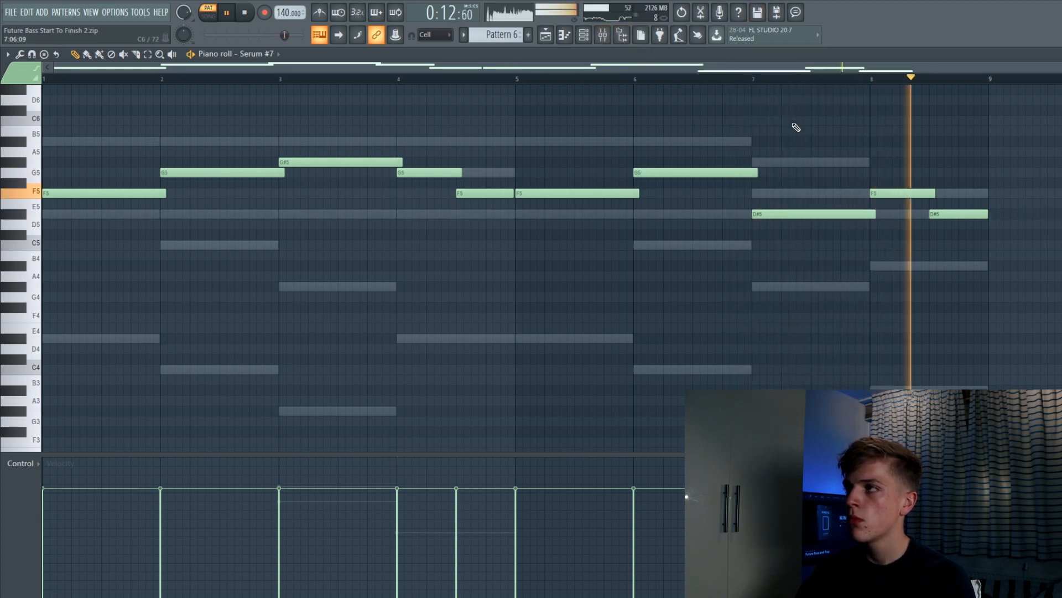
{"action": "key", "text": "space"}
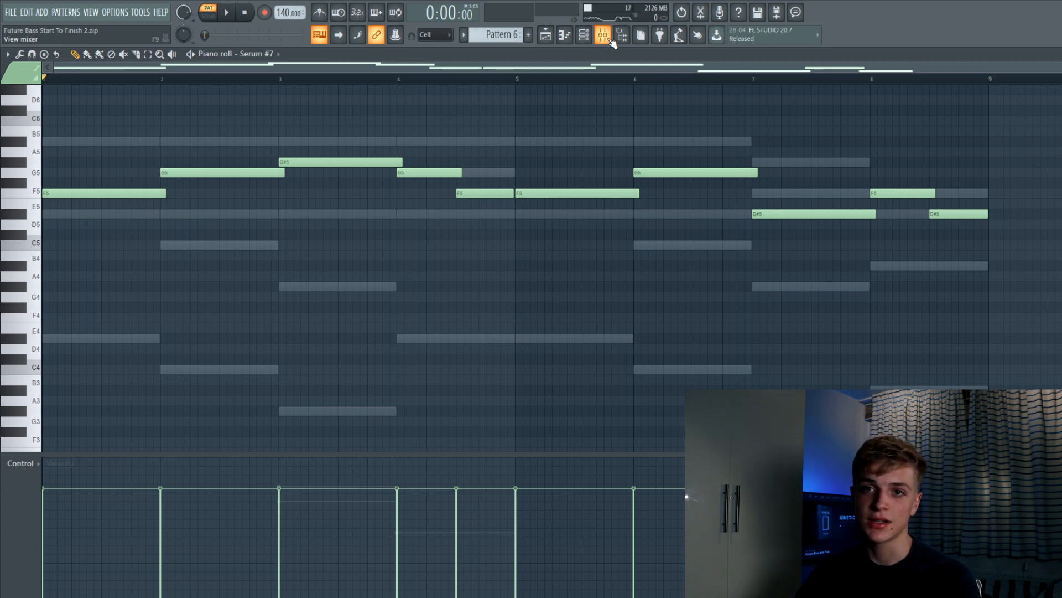
Route mixer track 17 only to track 18 and load the REVERB preset in its Fruity Reeverb 2
{"action": "left_click", "coordinate": [610, 40]}
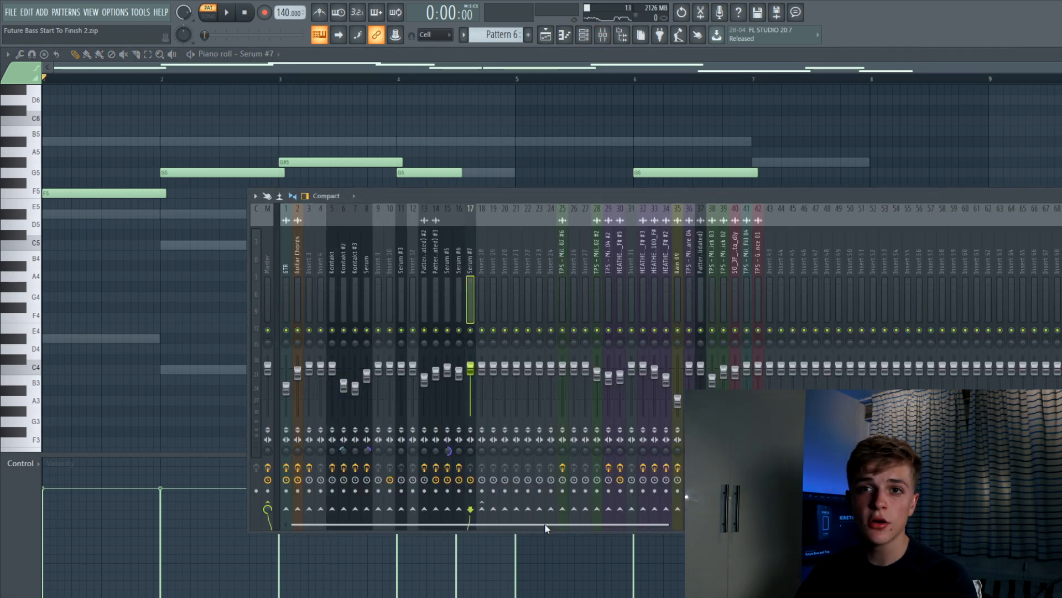
{"action": "right_click", "coordinate": [482, 508]}
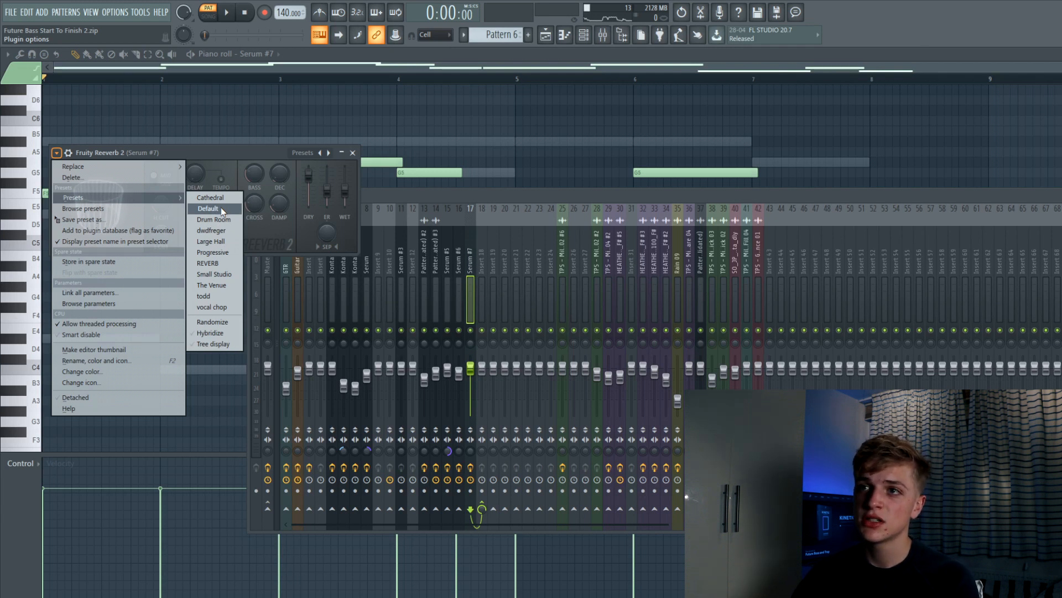
{"action": "left_click", "coordinate": [205, 262]}
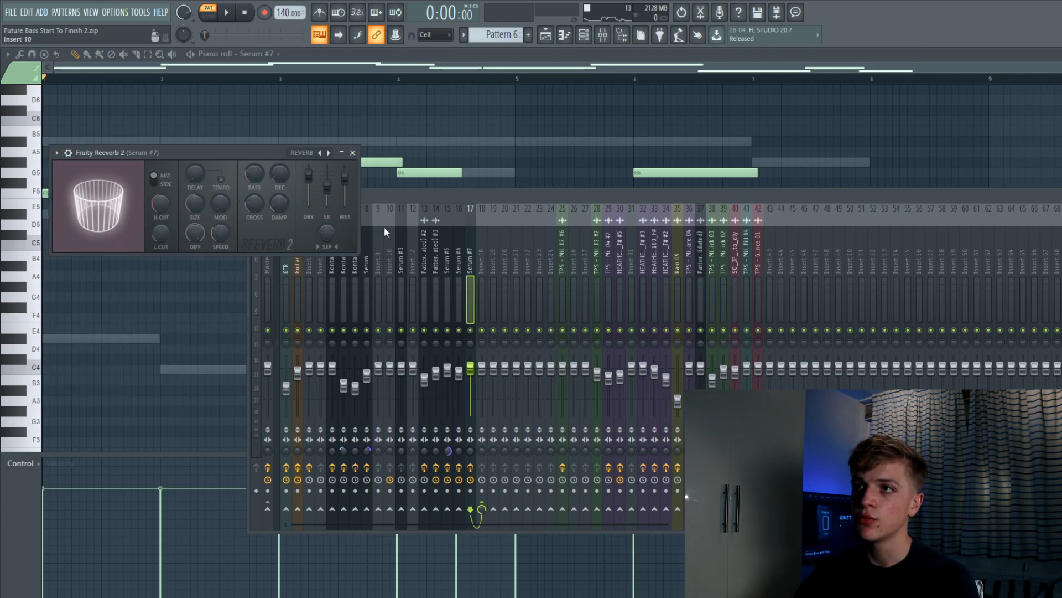
Reduce the dry level of track 17's Fruity Reeverb 2 to 79% while auditioning the lead, and close the reverb
{"action": "key", "text": "space"}
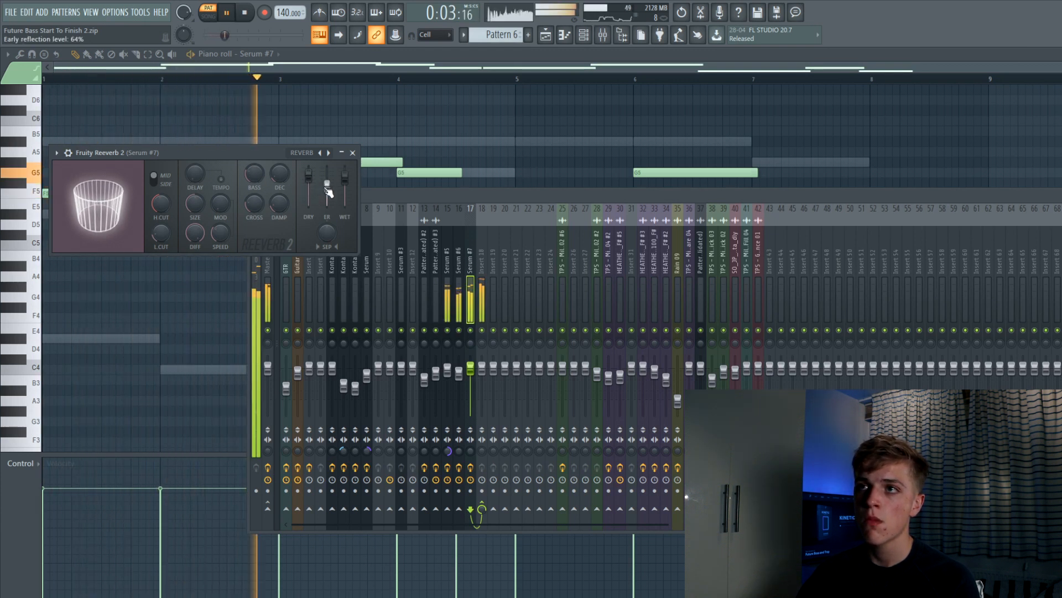
{"action": "left_click_drag", "start_coordinate": [344, 177], "coordinate": [309, 179]}
{"action": "key", "text": "space"}
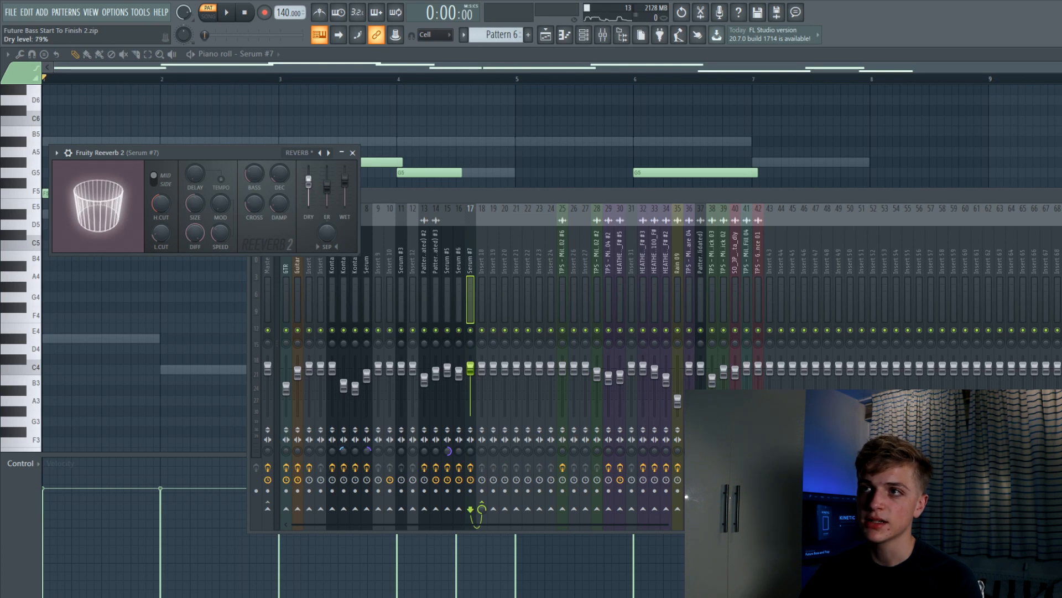
{"action": "key", "text": "space"}
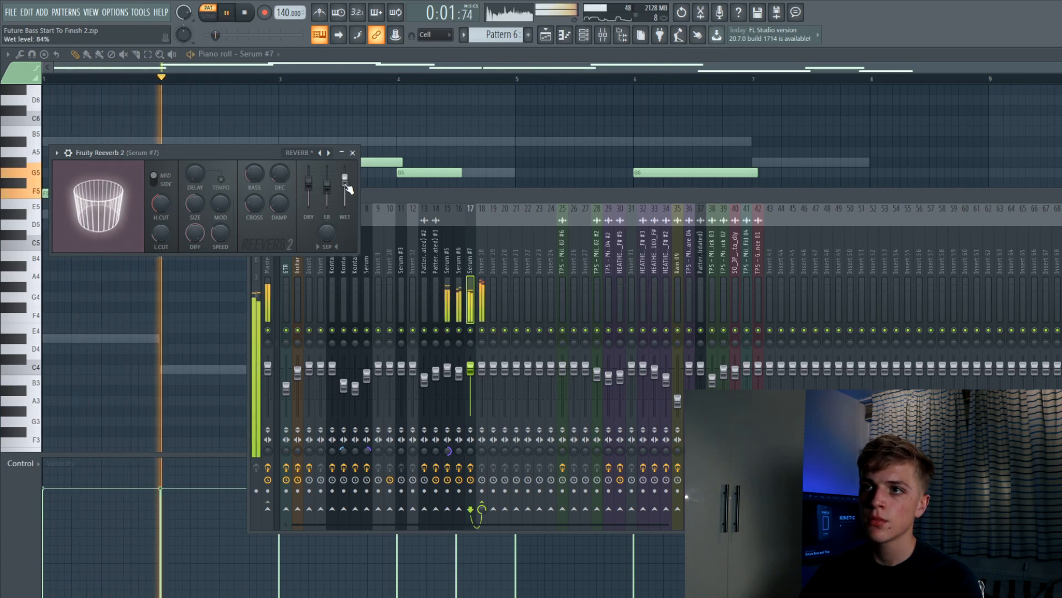
{"action": "left_click", "coordinate": [353, 153]}
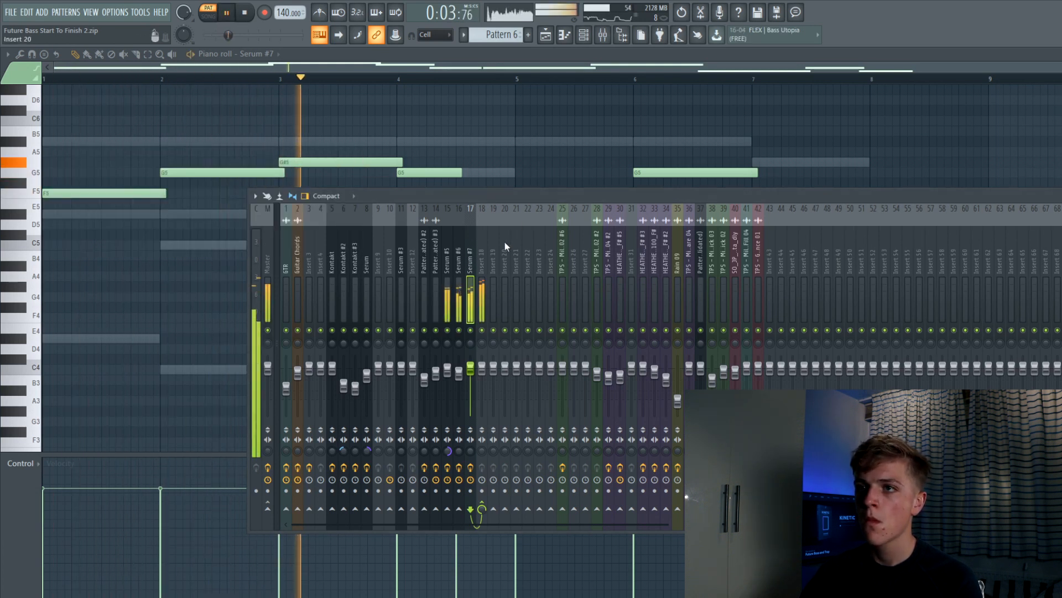
{"action": "key", "text": "space"}
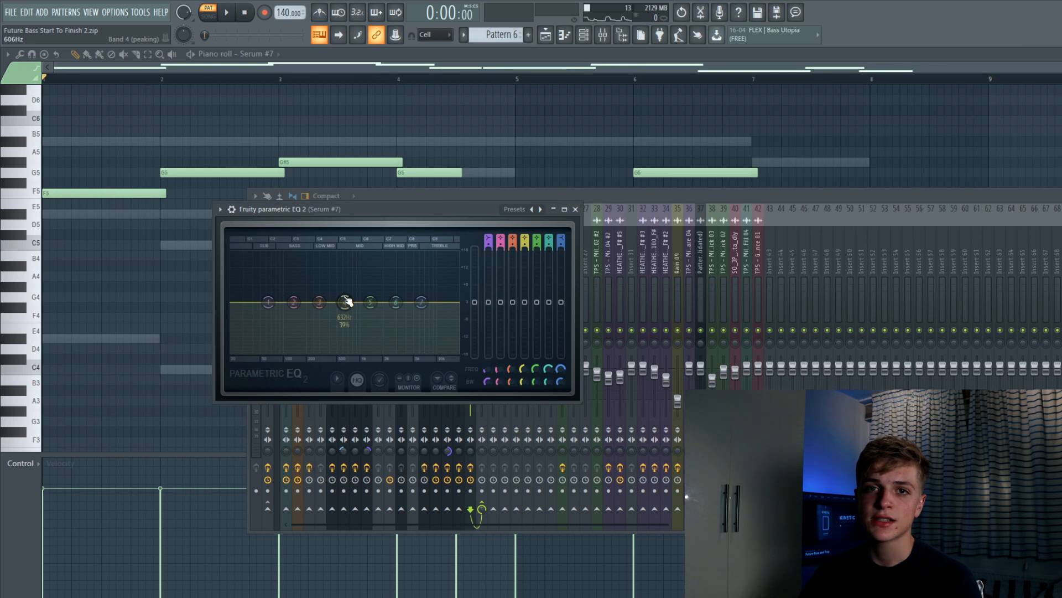
Sweep a boosted band 4 of track 17's parametric EQ, and turn it into a narrow -2.2 dB cut at 814 Hz
{"action": "left_click_drag", "start_coordinate": [347, 302], "coordinate": [349, 256]}
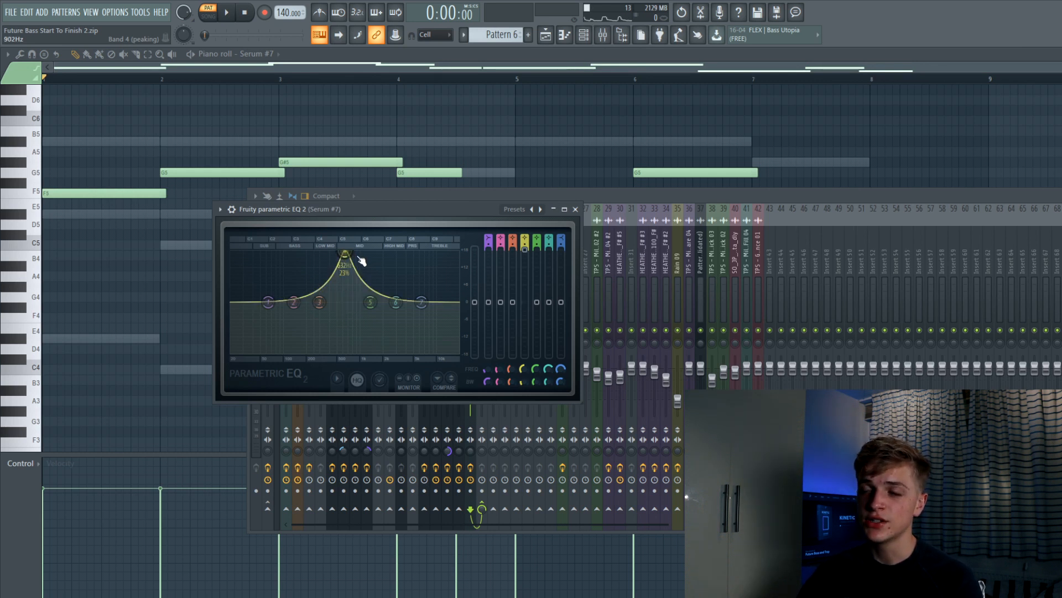
{"action": "left_click_drag", "start_coordinate": [346, 256], "coordinate": [353, 254]}
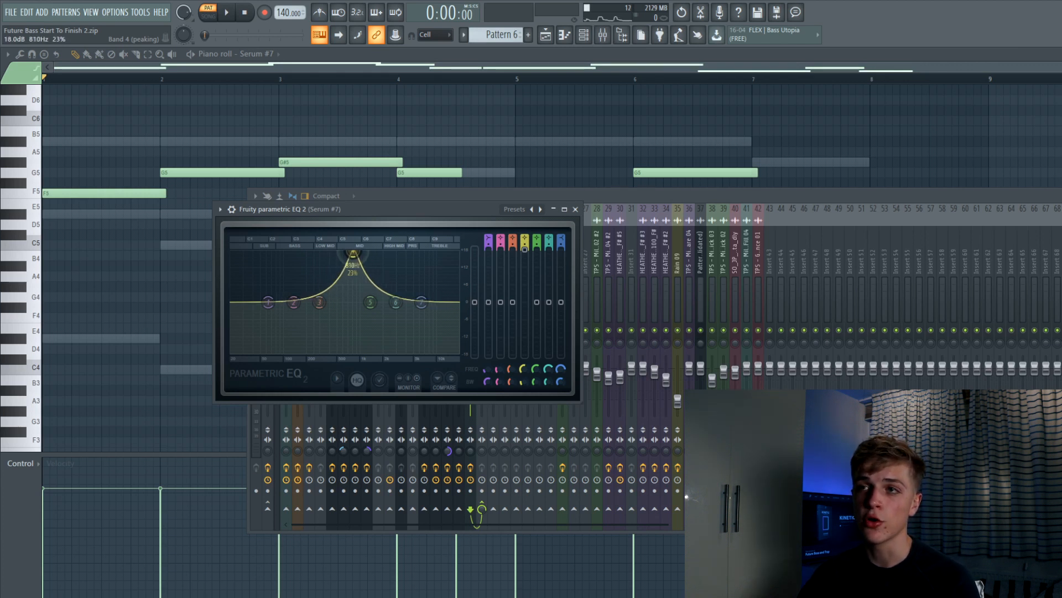
{"action": "left_click_drag", "start_coordinate": [353, 254], "coordinate": [353, 309]}
{"action": "key", "text": "space"}
{"action": "key", "text": "space"}
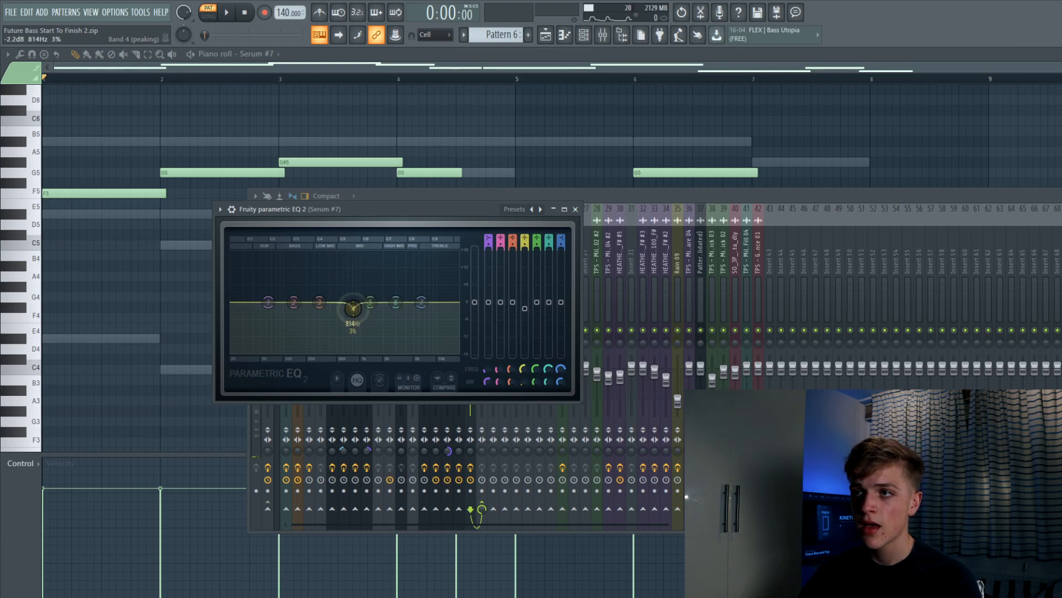
Remove the lows of track 17 with a steep low cut in band 1 of its parametric EQ
{"action": "left_click_drag", "start_coordinate": [378, 211], "coordinate": [410, 204]}
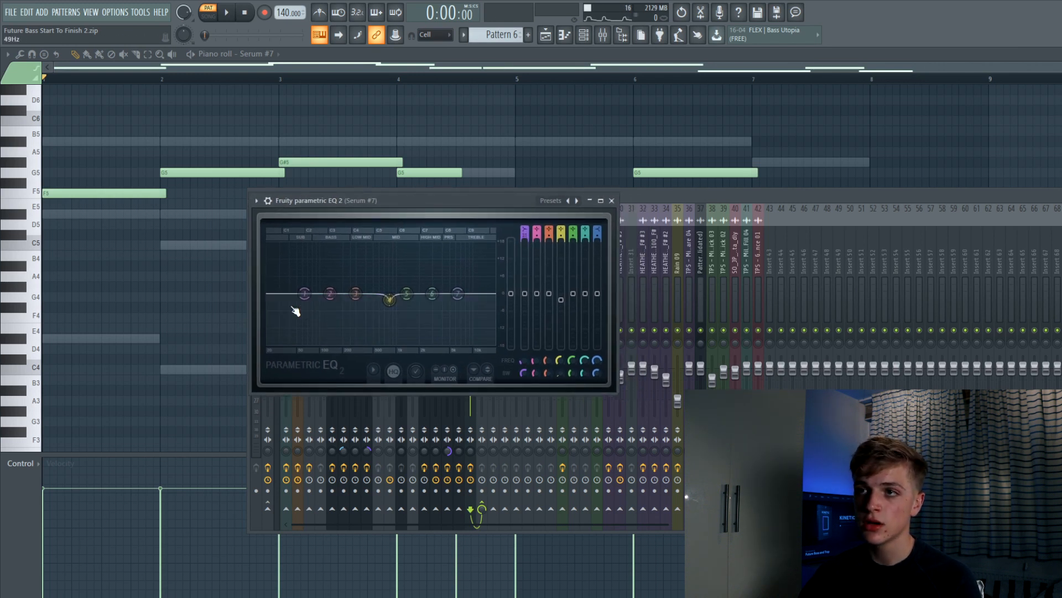
{"action": "left_click_drag", "start_coordinate": [304, 293], "coordinate": [334, 338]}
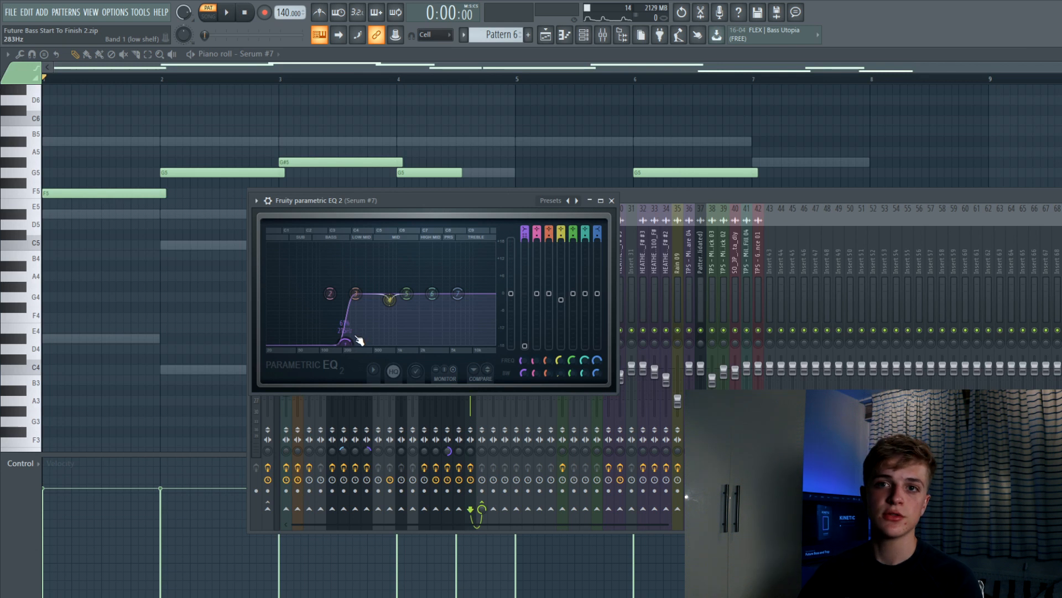
{"action": "left_click_drag", "start_coordinate": [378, 201], "coordinate": [331, 203]}
{"action": "left_click_drag", "start_coordinate": [296, 346], "coordinate": [292, 347]}
Deepen band 4's cut, dip band 6 slightly and raise band 7 by 1.7 dB at 7094 Hz on track 17's EQ during playback
{"action": "key", "text": "space"}
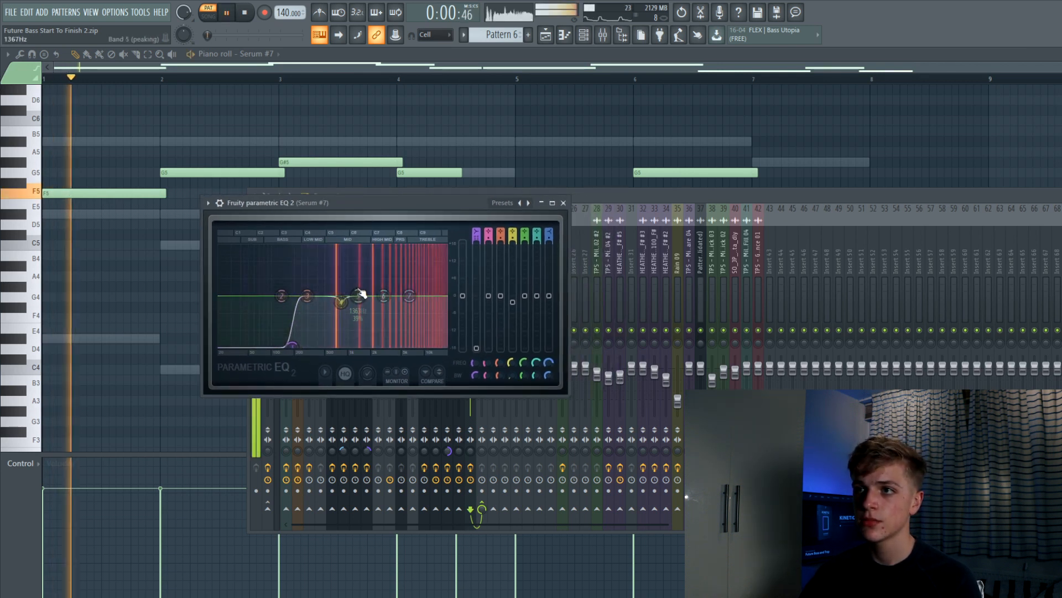
{"action": "left_click_drag", "start_coordinate": [339, 303], "coordinate": [412, 290]}
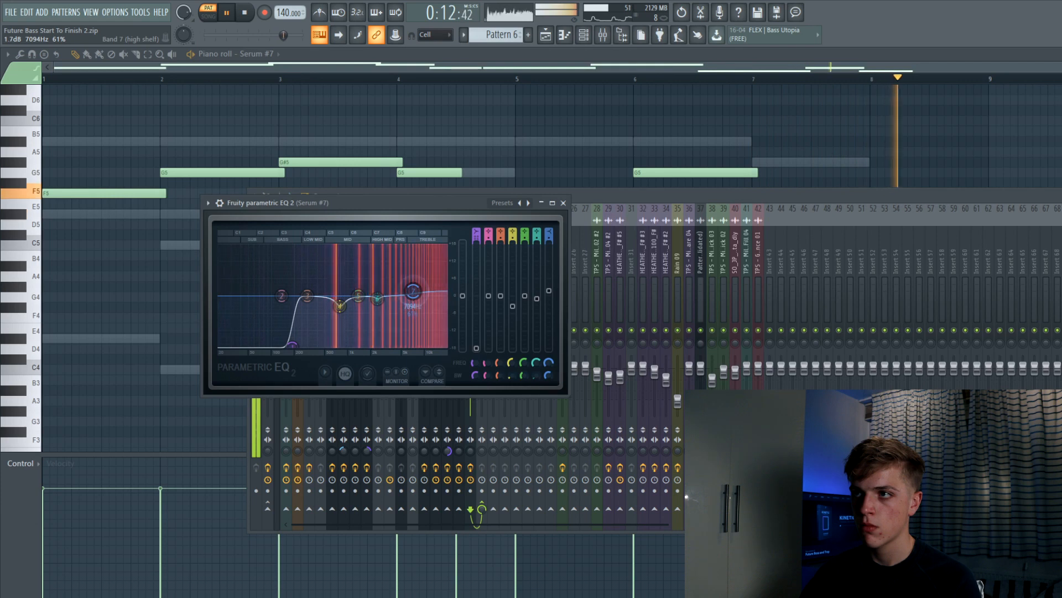
{"action": "key", "text": "space"}
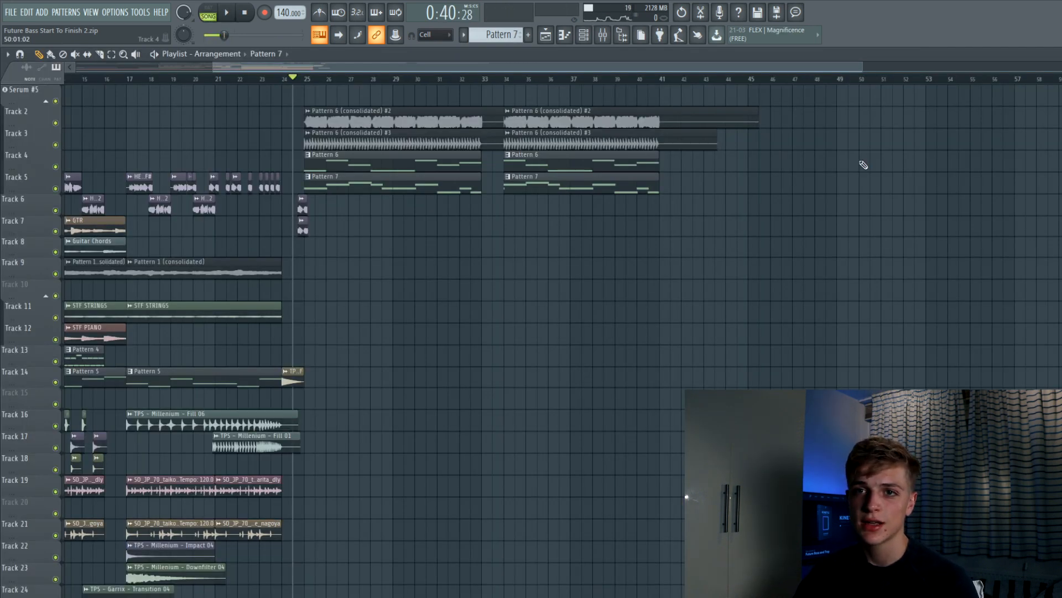
Play the arrangement through both copies of the drop layers and clear the clip selection
{"action": "key", "text": "space"}
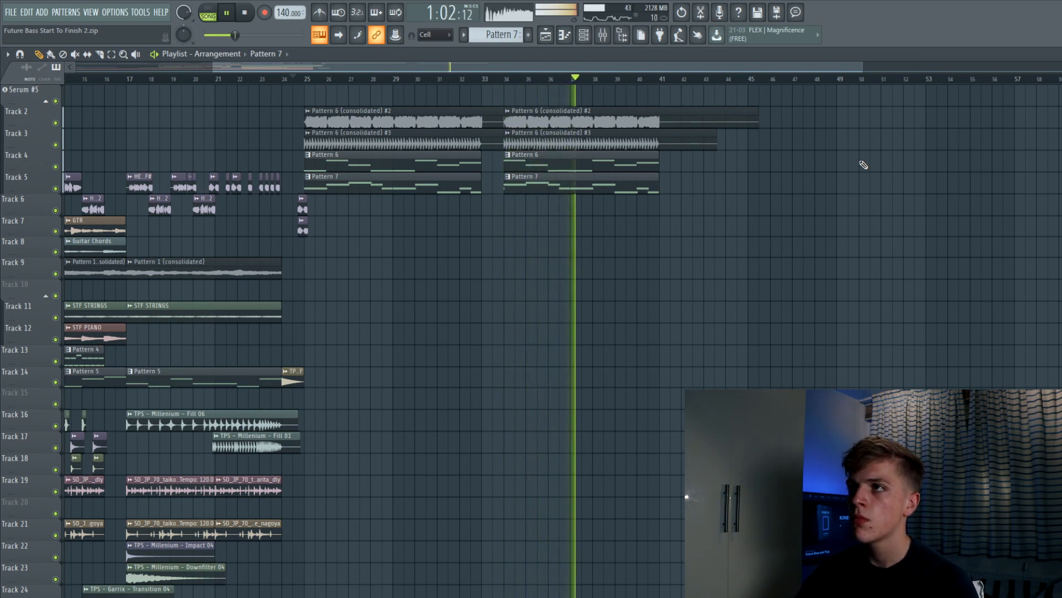
{"action": "key", "text": "space"}
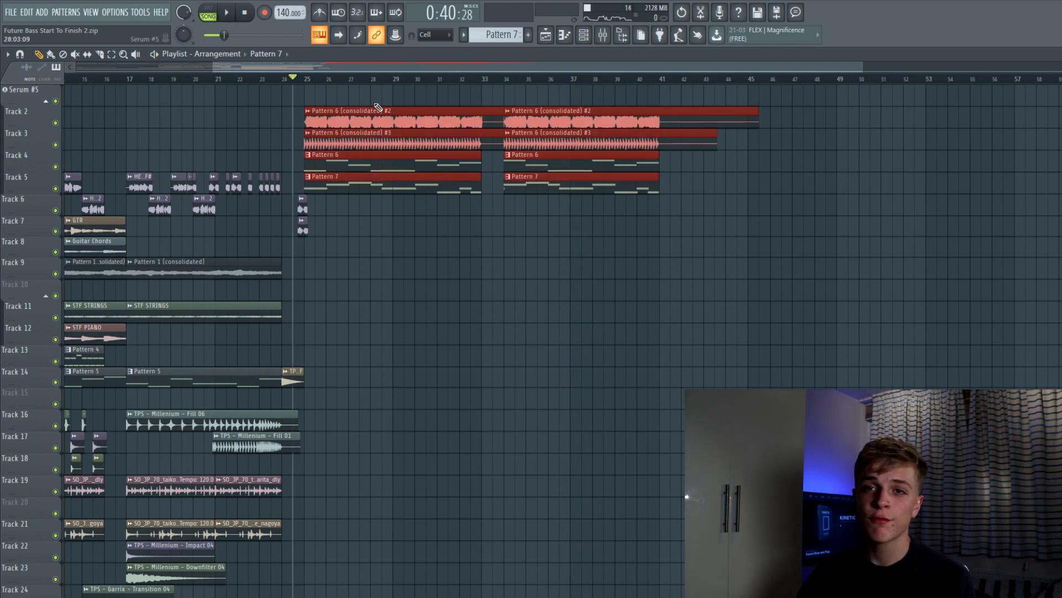
{"action": "right_click", "coordinate": [377, 99]}
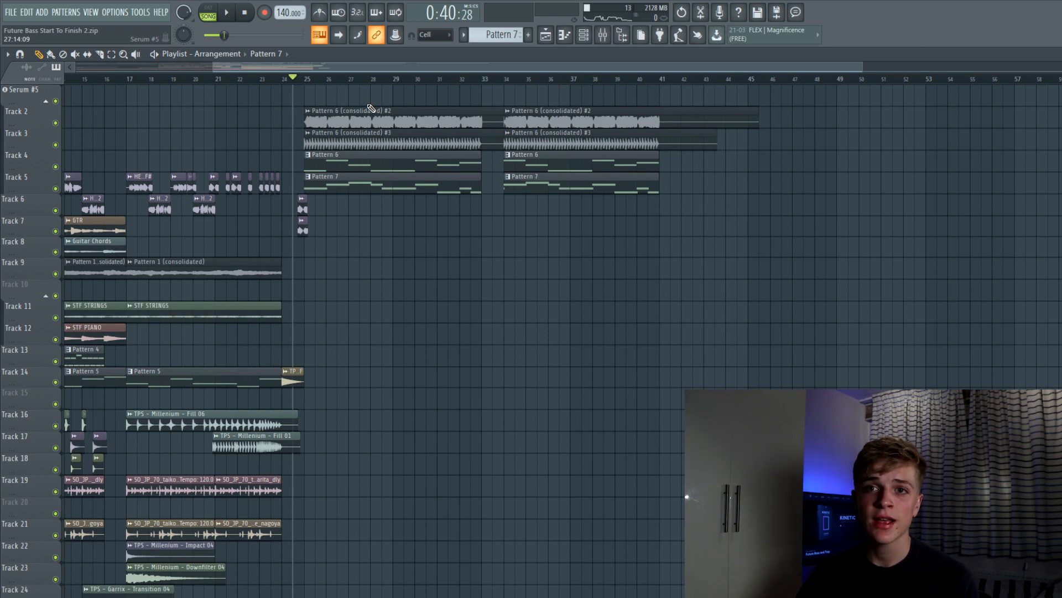
Load HEATHER_vocal_long_phrase_dry_take_back_100_F#_2 into a new Fruity Slicer channel and open its slice notes in the piano roll
{"action": "scroll", "coordinate": [256, 128], "scroll_direction": "down", "scroll_amount": 4}
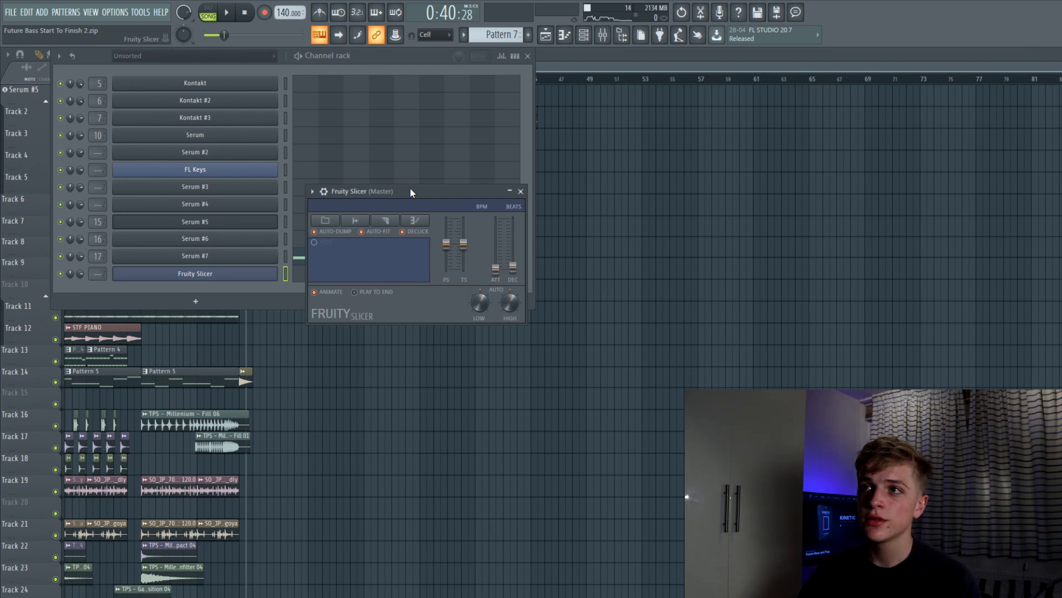
{"action": "left_click_drag", "start_coordinate": [410, 188], "coordinate": [526, 184]}
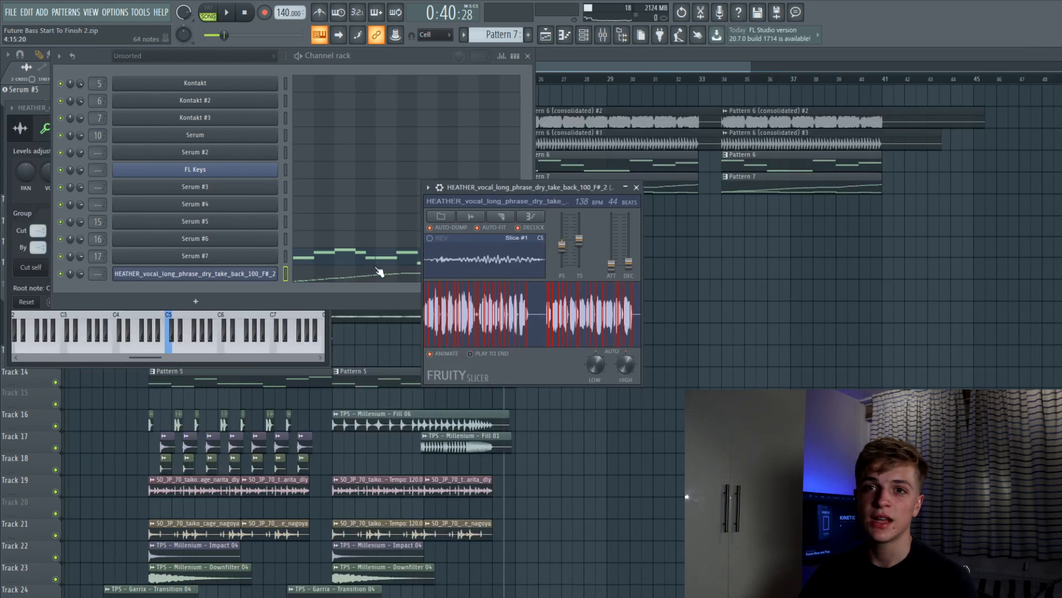
{"action": "left_click", "coordinate": [378, 273]}
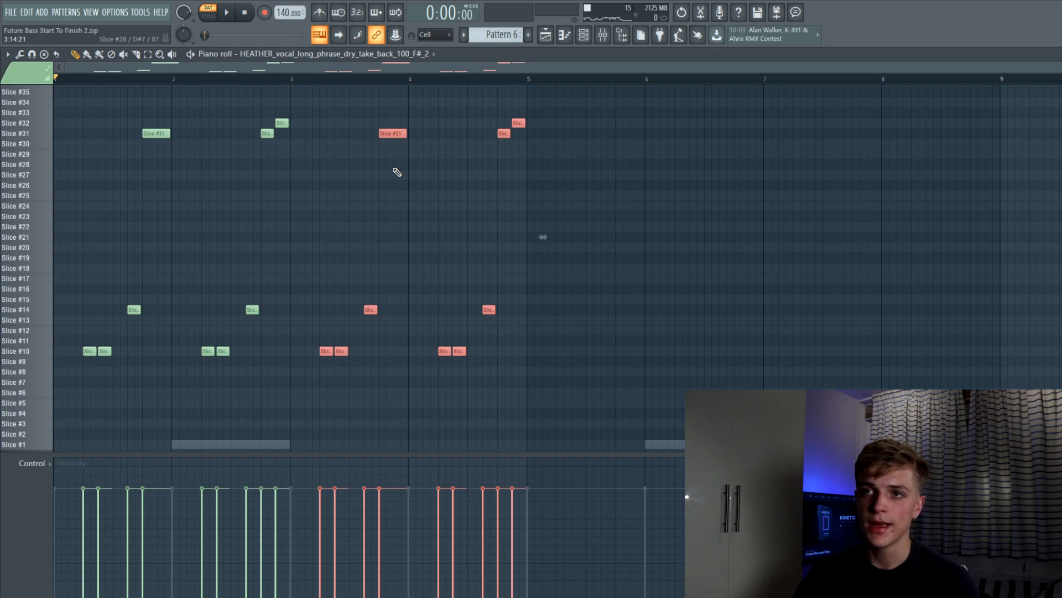
Play the vocal chop pattern and switch the piano roll's control lane to note fine pitch
{"action": "key", "text": "space"}
{"action": "left_click", "coordinate": [28, 463]}
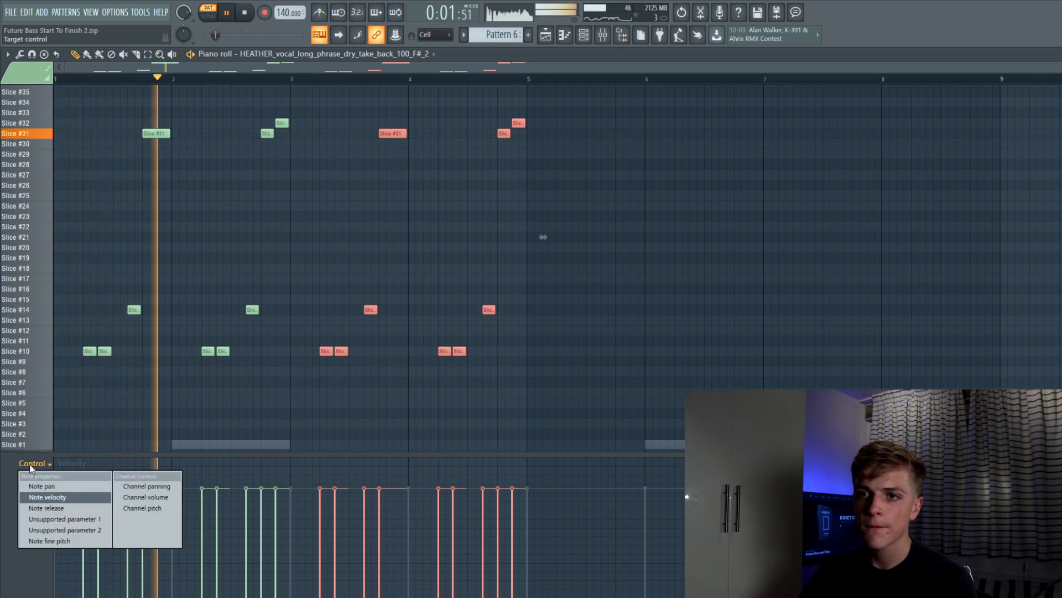
{"action": "left_click", "coordinate": [73, 541]}
{"action": "key", "text": "space"}
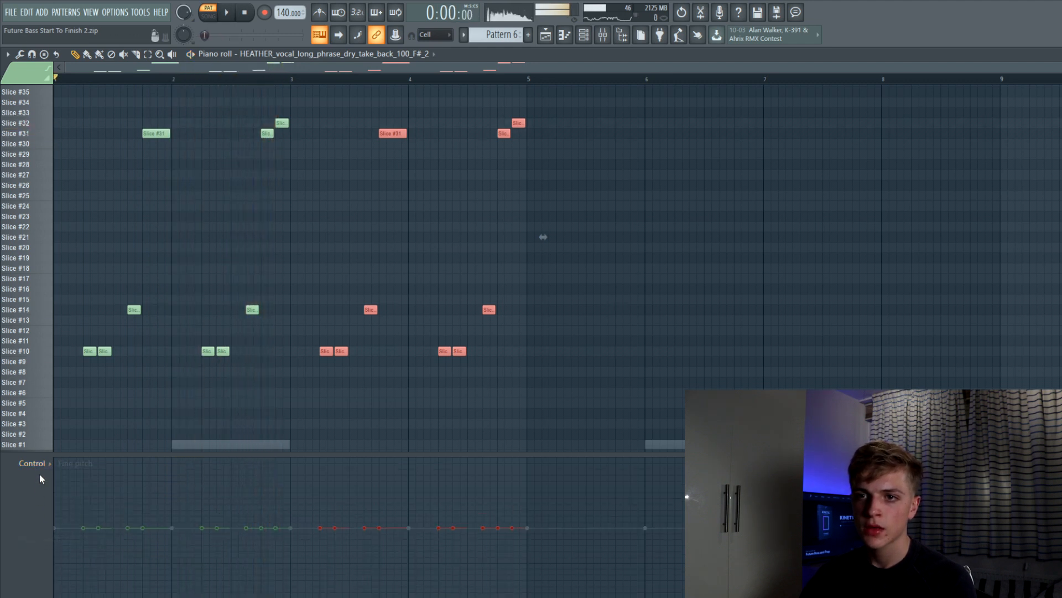
{"action": "left_click", "coordinate": [44, 467]}
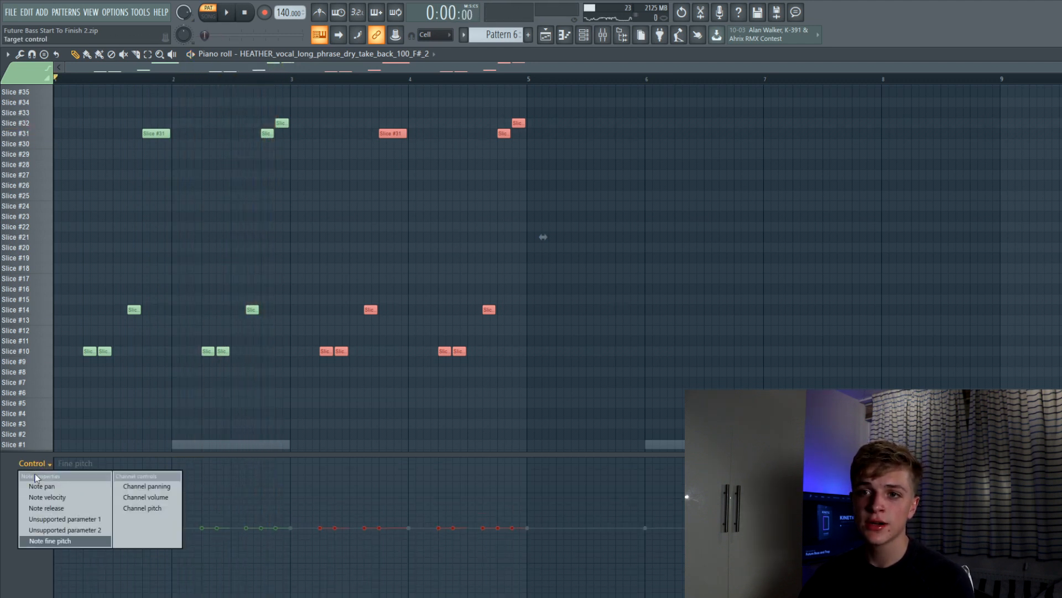
{"action": "left_click", "coordinate": [55, 541]}
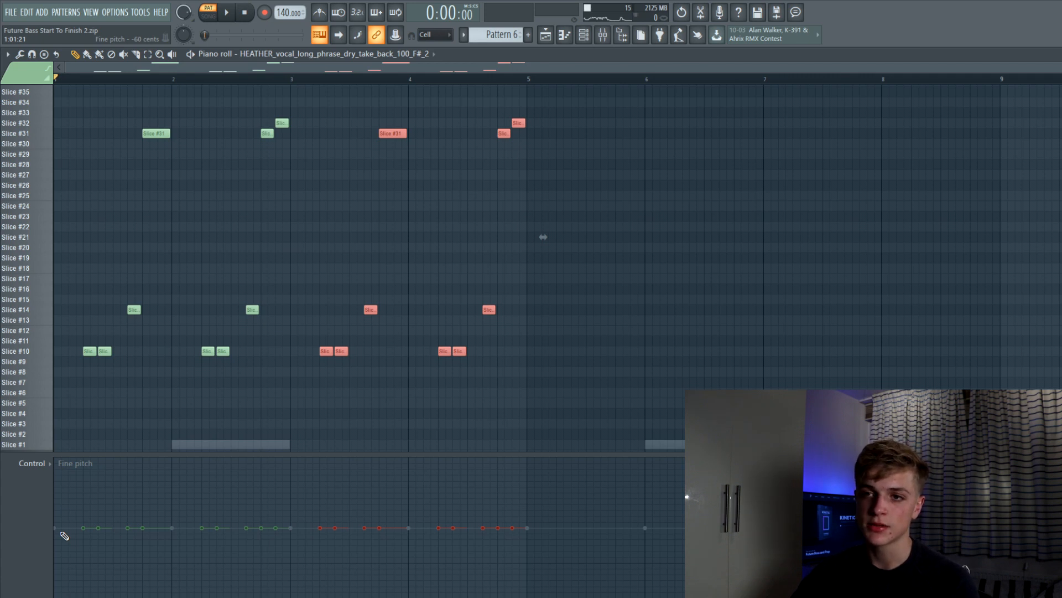
Replay the opening vocal chops of Pattern 6 to check their pitch against the chords
{"action": "key", "text": "space"}
{"action": "key", "text": "space"}
{"action": "key", "text": "space"}
{"action": "key", "text": "space"}
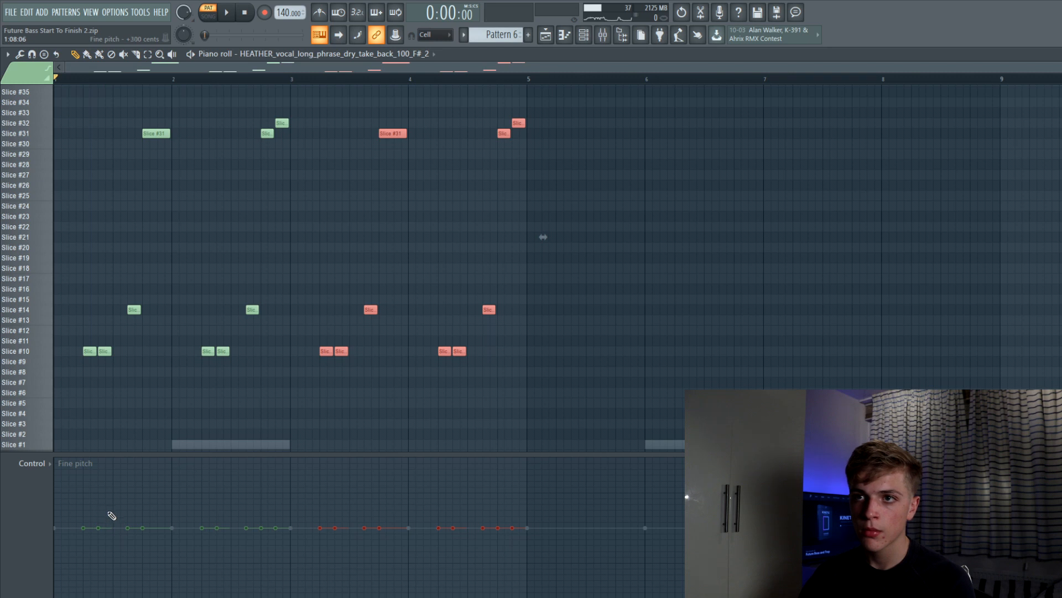
Raise the fine pitch of the first Slice #14 note in bar 1, auditioning the vocal chops against the pattern
{"action": "key", "text": "space"}
{"action": "key", "text": "space"}
{"action": "key", "text": "space"}
{"action": "key", "text": "space"}
{"action": "left_click", "coordinate": [133, 311]}
{"action": "key", "text": "space"}
{"action": "left_click", "coordinate": [134, 513]}
{"action": "left_click", "coordinate": [135, 506]}
{"action": "left_click", "coordinate": [134, 516]}
{"action": "key", "text": "space"}
{"action": "key", "text": "space"}
Raise the fine pitch of the first Slice #31 note and of the Slice #14 note in bar 2, checking by playback
{"action": "left_click", "coordinate": [142, 516]}
{"action": "key", "text": "space"}
{"action": "key", "text": "space"}
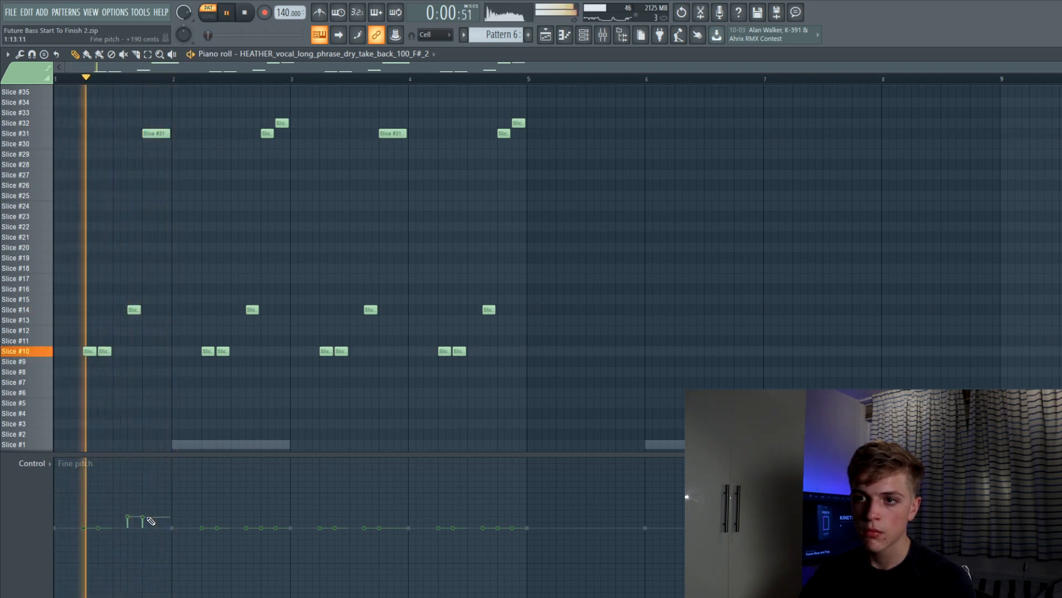
{"action": "left_click", "coordinate": [246, 516]}
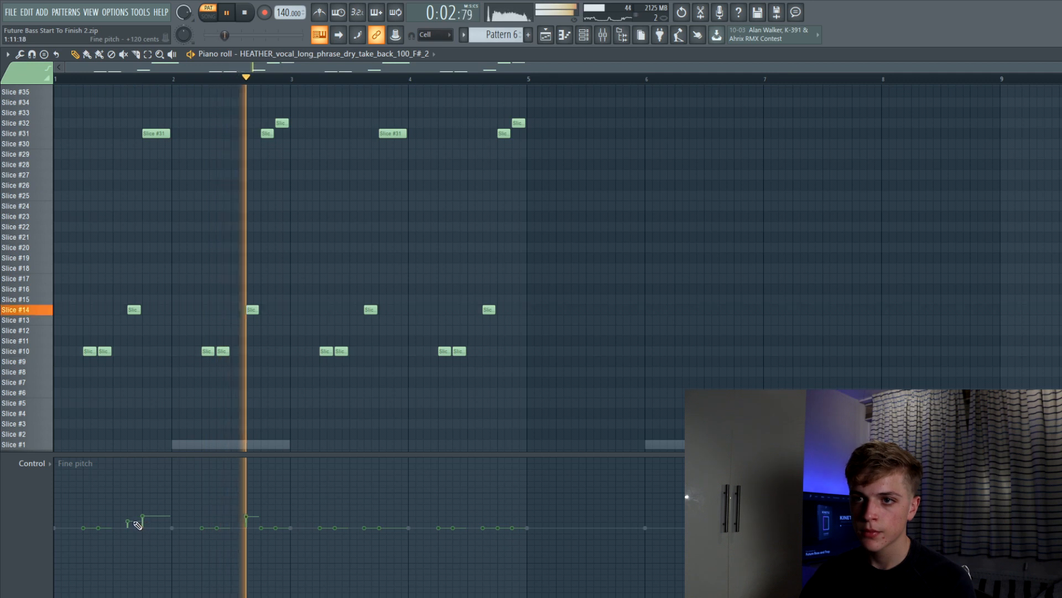
{"action": "key", "text": "space"}
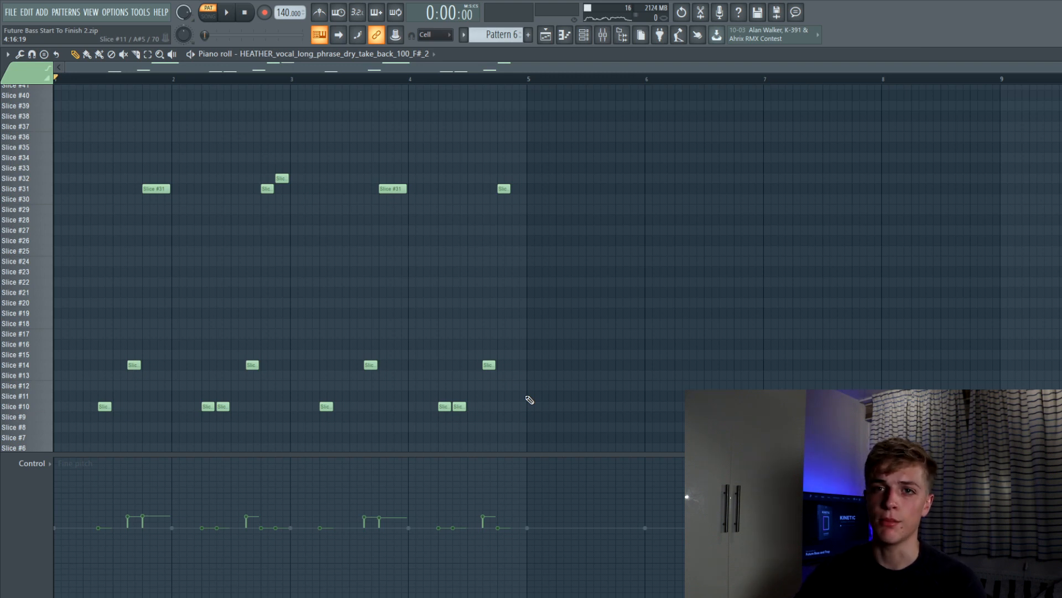
Load Decapitator into the second effect slot of the vocal chop's mixer track
{"action": "key", "text": "F9"}
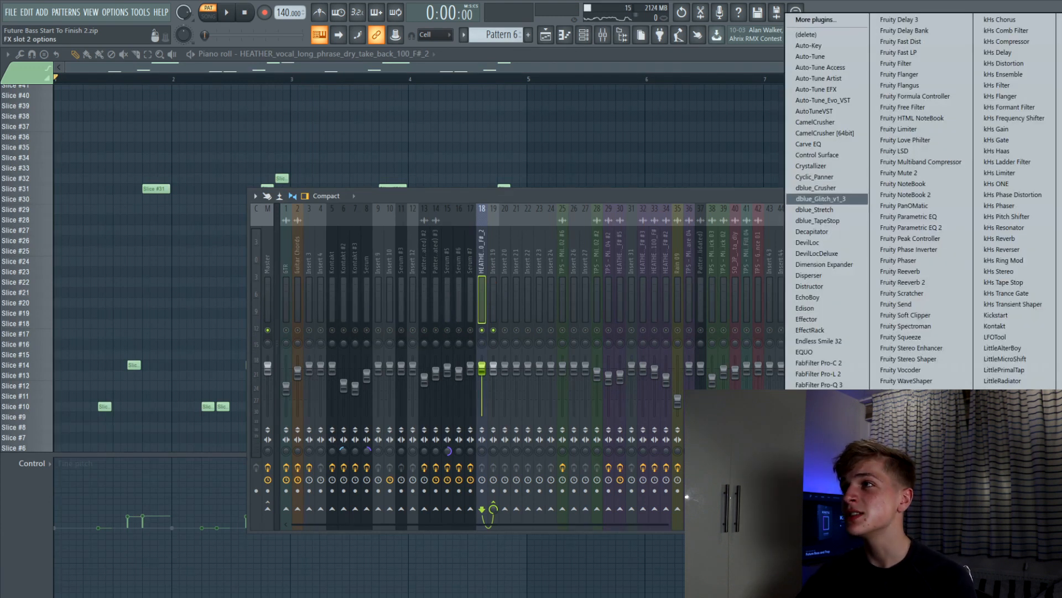
{"action": "left_click", "coordinate": [827, 232]}
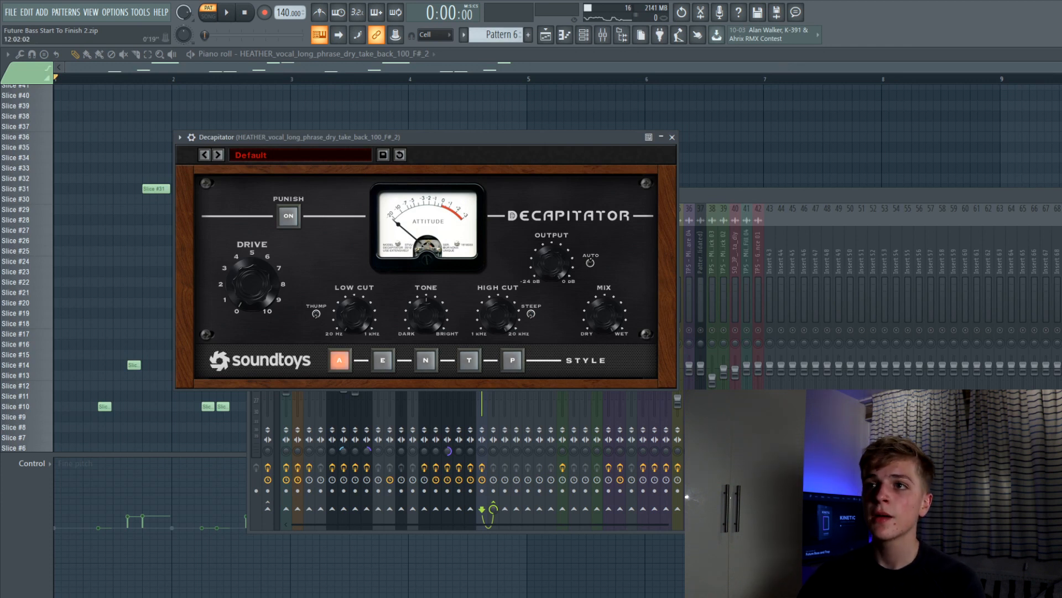
{"action": "left_click_drag", "start_coordinate": [253, 134], "coordinate": [257, 141]}
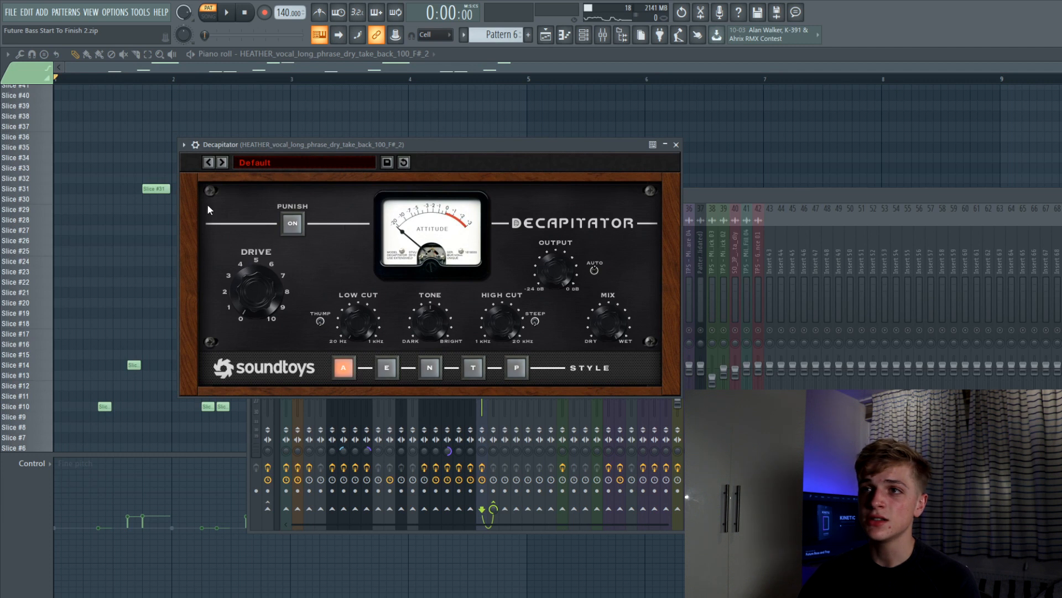
Raise Decapitator's Drive to 6.1 while auditioning the vocal chops
{"action": "left_click", "coordinate": [261, 297]}
{"action": "left_click_drag", "start_coordinate": [260, 267], "coordinate": [261, 260]}
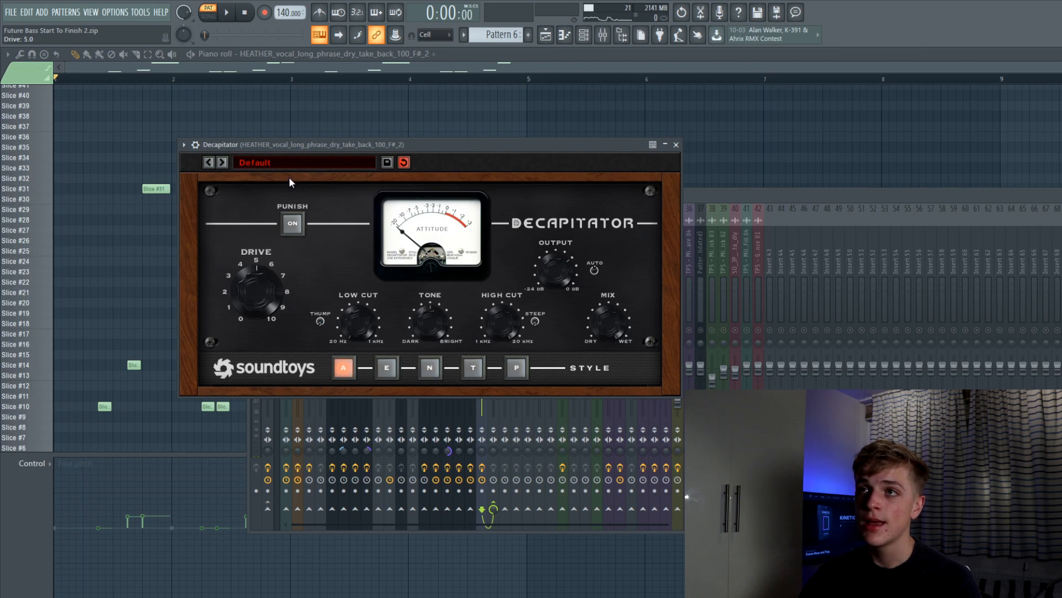
{"action": "left_click_drag", "start_coordinate": [288, 143], "coordinate": [407, 170]}
{"action": "key", "text": "space"}
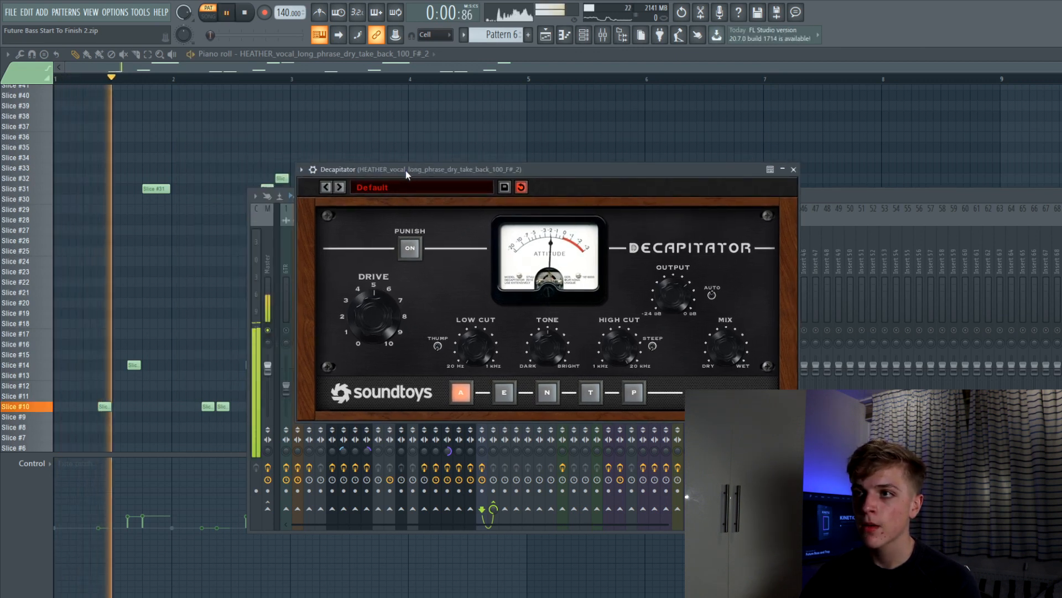
{"action": "left_click", "coordinate": [387, 316]}
{"action": "left_click_drag", "start_coordinate": [387, 317], "coordinate": [389, 311]}
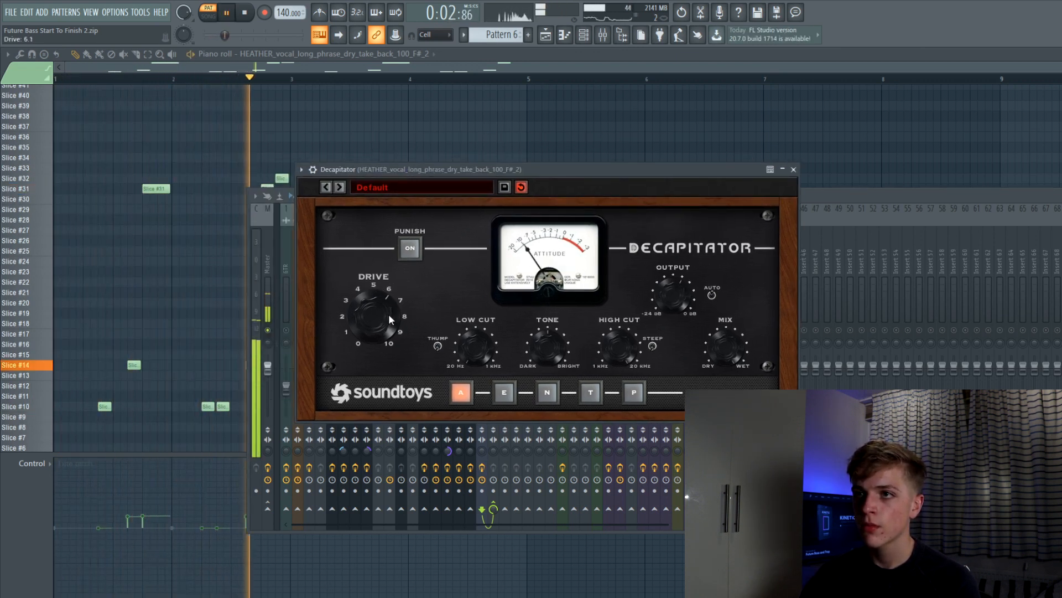
{"action": "key", "text": "space"}
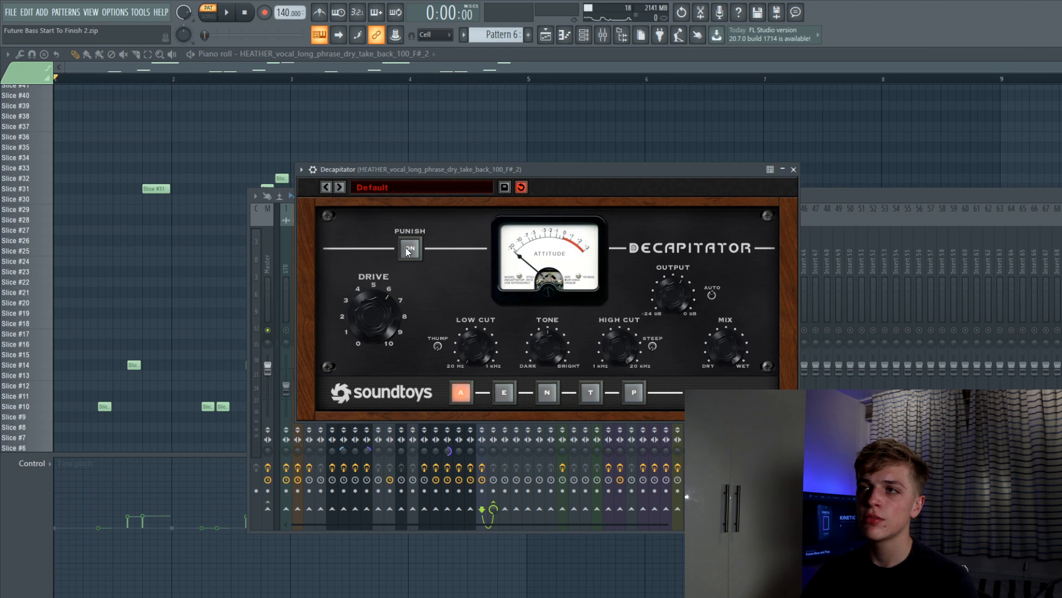
Turn on Decapitator's Punish mode, set Drive to 4.1 and play the distorted vocal chops
{"action": "left_click", "coordinate": [406, 247]}
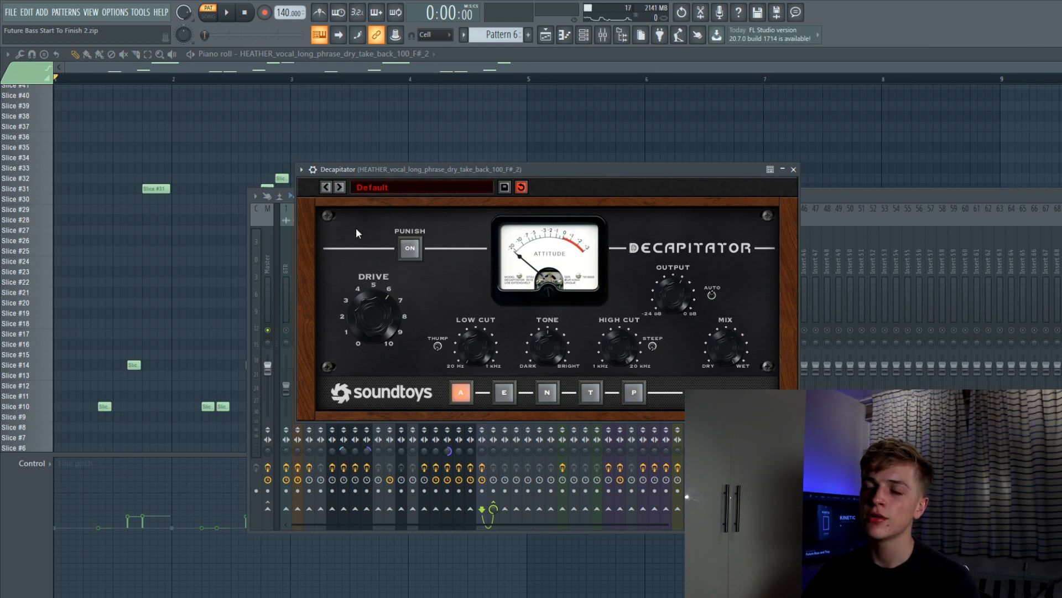
{"action": "left_click", "coordinate": [409, 248]}
{"action": "key", "text": "space"}
{"action": "left_click_drag", "start_coordinate": [374, 331], "coordinate": [371, 339]}
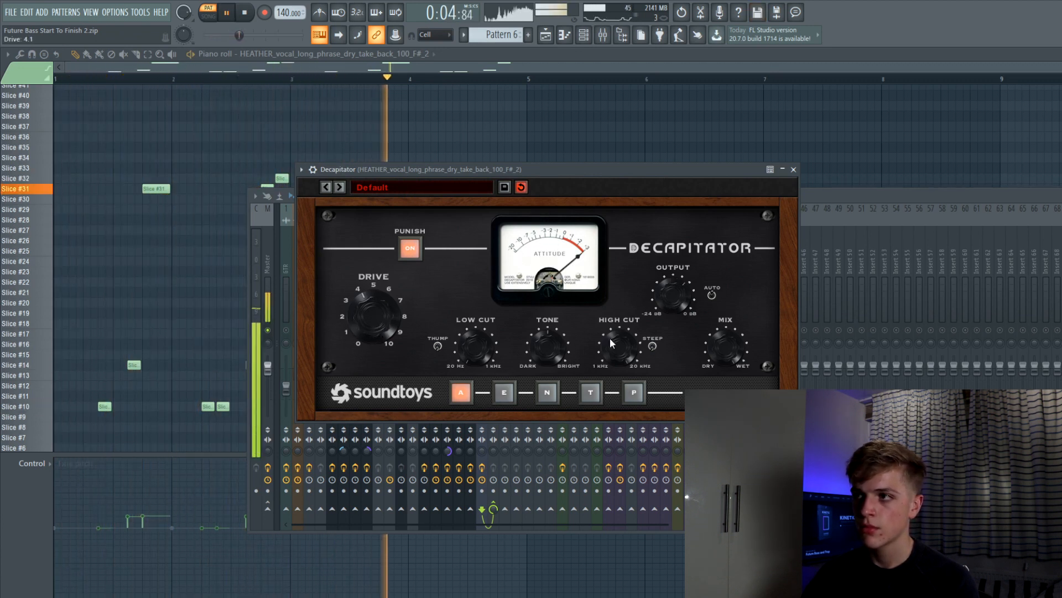
{"action": "key", "text": "space"}
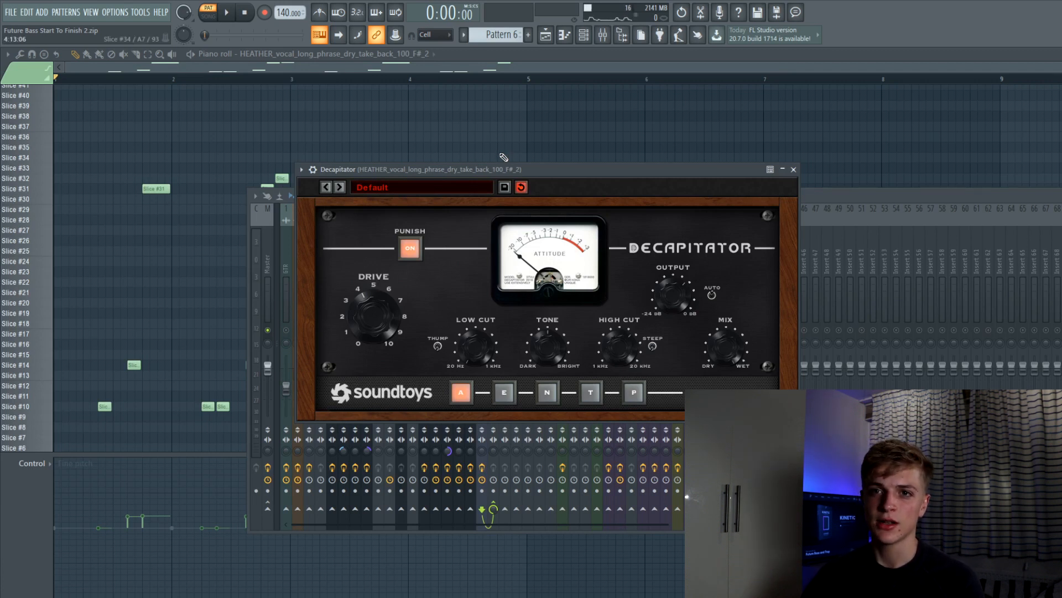
{"action": "key", "text": "space"}
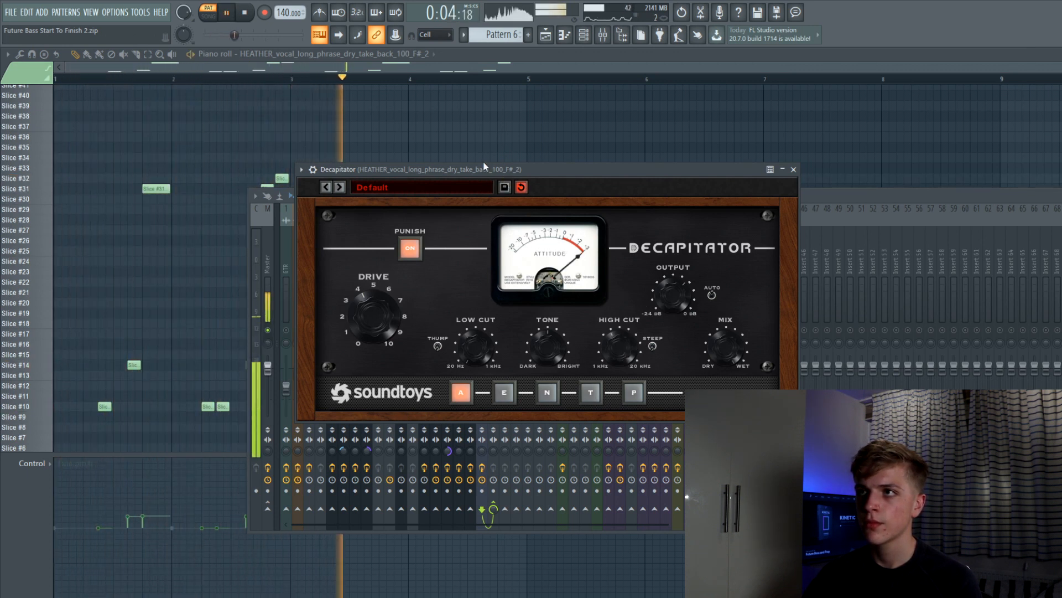
{"action": "key", "text": "space"}
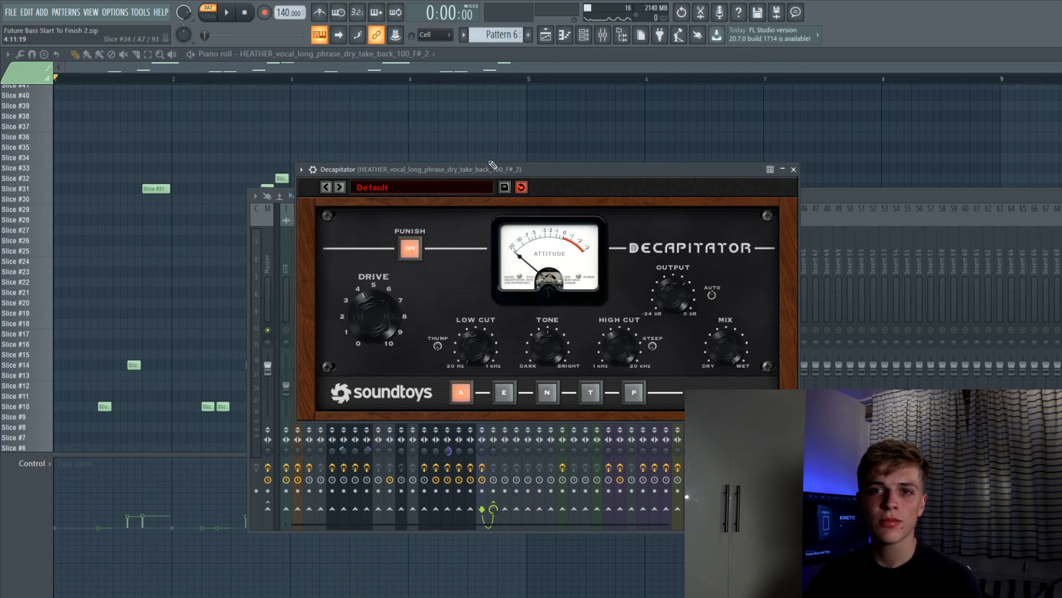
Load ValhallaRoom into effect slot 8 of the vocal chop's mixer track and set its reverb mode to Bright Room
{"action": "left_click", "coordinate": [1061, 327]}
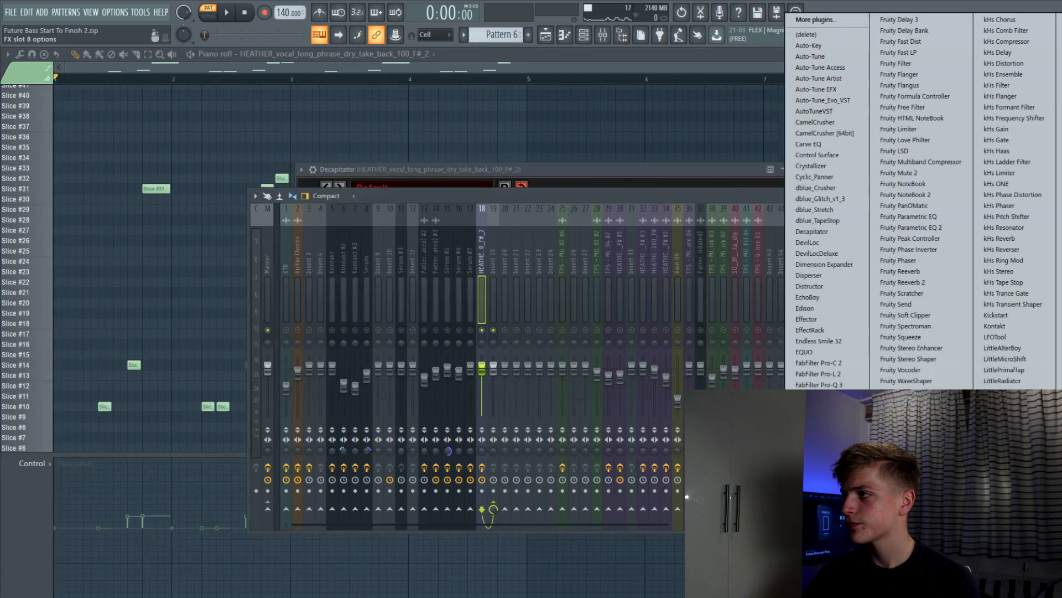
{"action": "left_click", "coordinate": [1061, 221]}
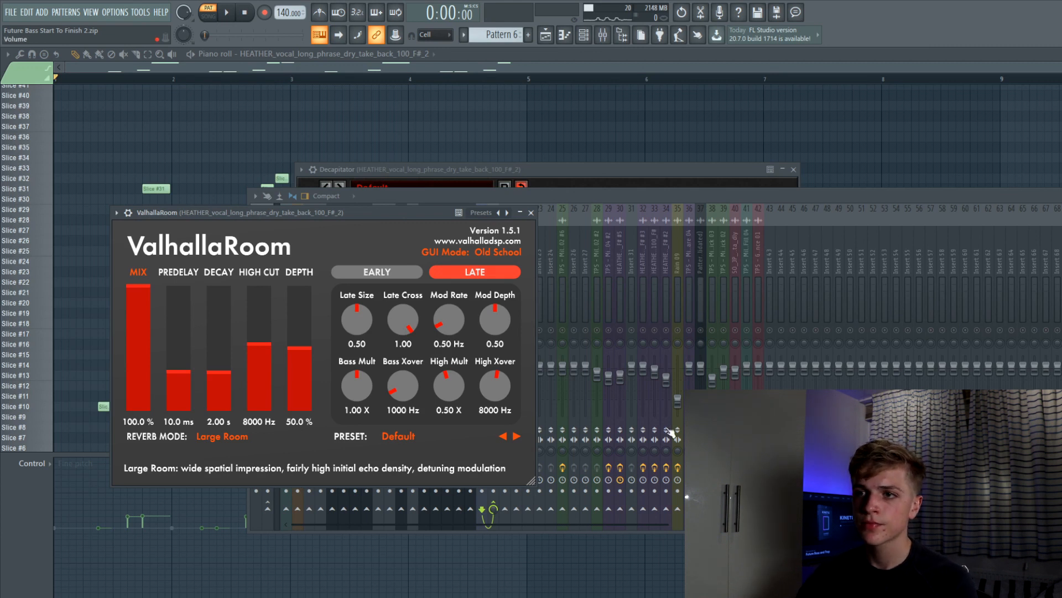
{"action": "left_click", "coordinate": [212, 431]}
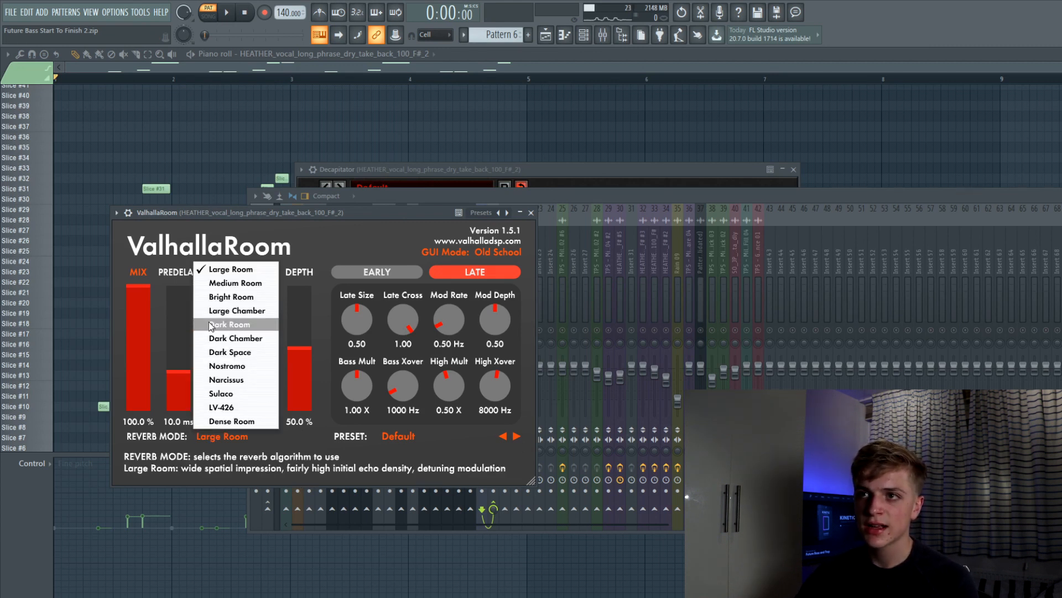
{"action": "left_click", "coordinate": [226, 299]}
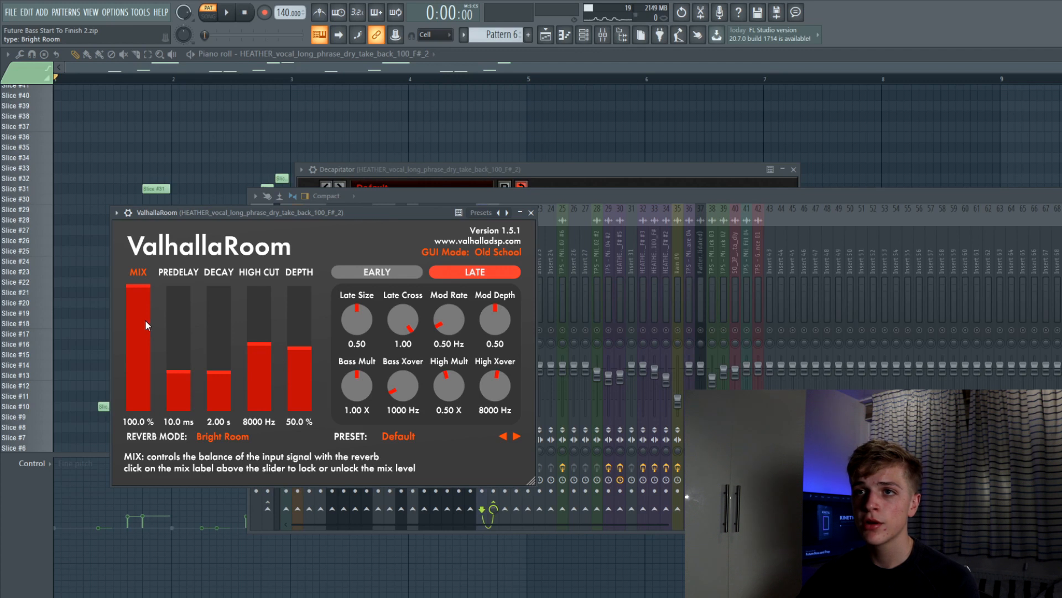
Set ValhallaRoom's high cut to 12670 Hz, depth to 70% and decay to 2.99 s, and lower its mix during playback
{"action": "left_click", "coordinate": [251, 315]}
{"action": "key", "text": "space"}
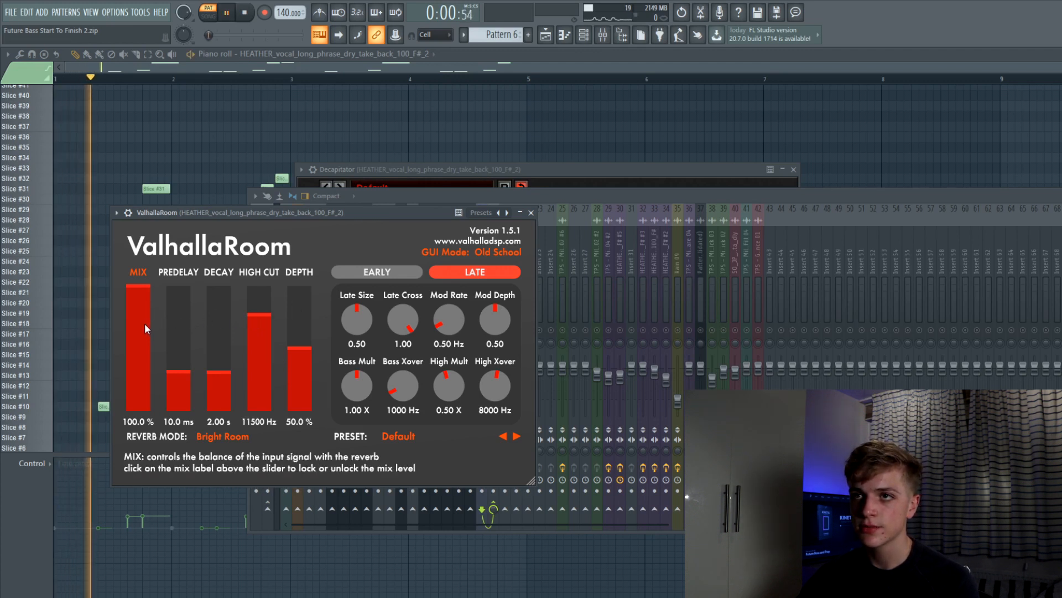
{"action": "left_click_drag", "start_coordinate": [147, 319], "coordinate": [149, 322]}
{"action": "left_click", "coordinate": [268, 305]}
{"action": "left_click", "coordinate": [292, 323]}
{"action": "left_click", "coordinate": [213, 366]}
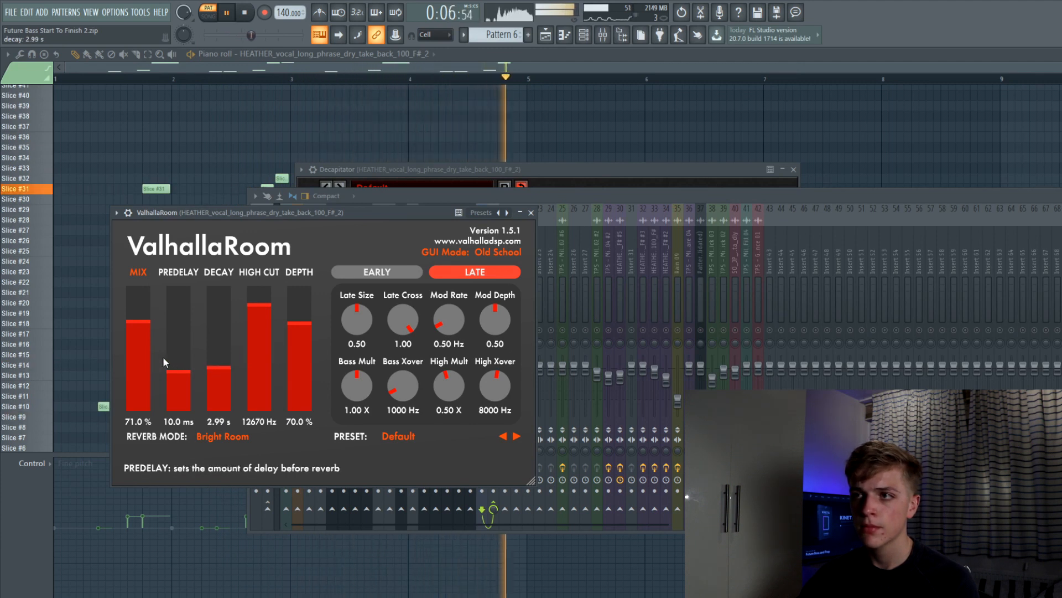
{"action": "left_click", "coordinate": [135, 350]}
{"action": "left_click_drag", "start_coordinate": [137, 354], "coordinate": [141, 352]}
{"action": "left_click_drag", "start_coordinate": [343, 329], "coordinate": [343, 334]}
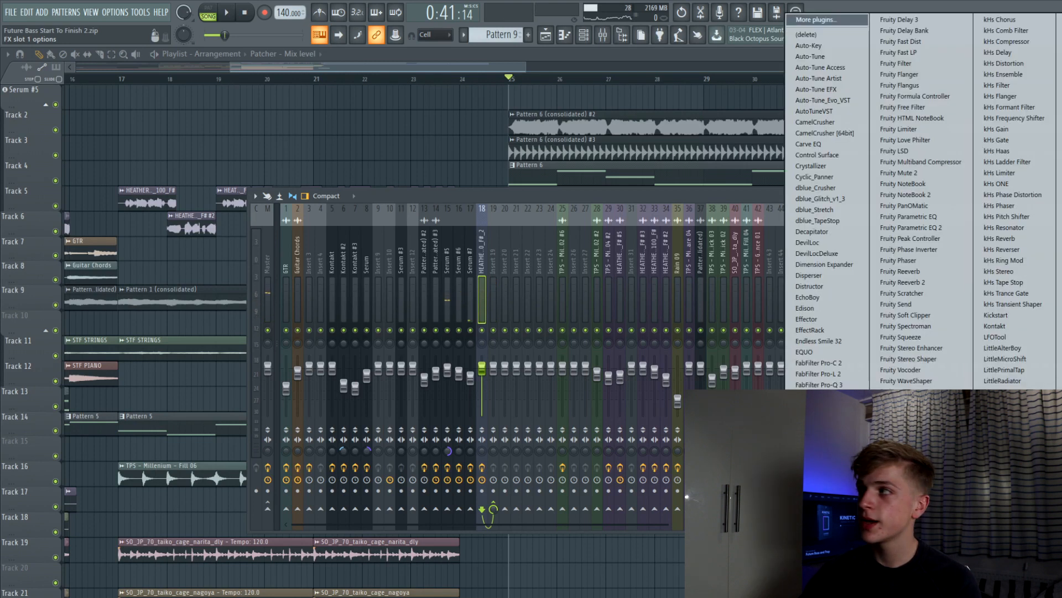
Shape the vocal chop with Fruity Parametric EQ 2, cutting the lows, boosting band 6 and dipping band 5 slightly
{"action": "key", "text": "space"}
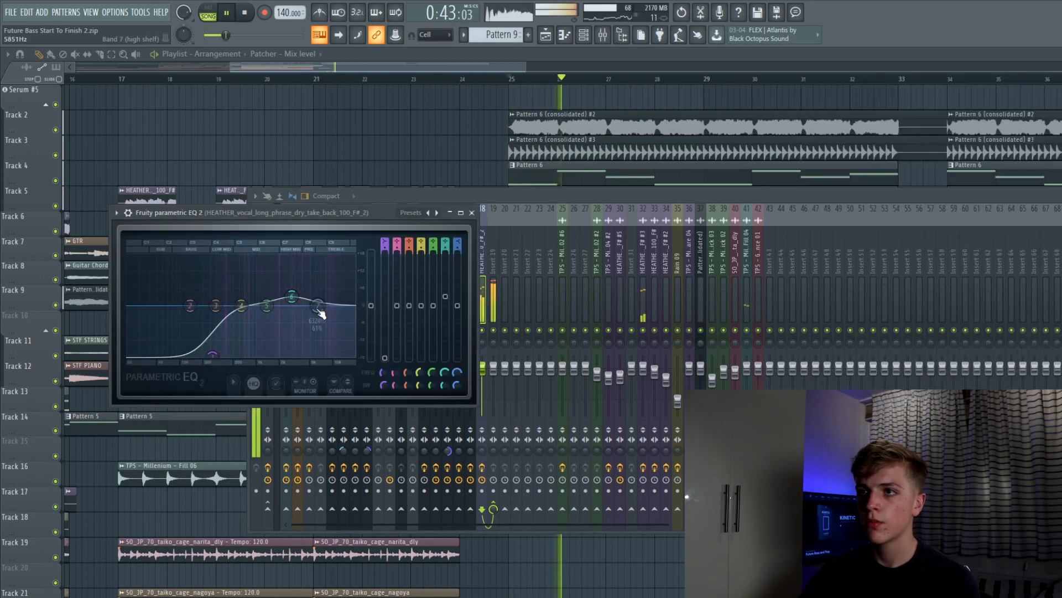
{"action": "left_click_drag", "start_coordinate": [267, 306], "coordinate": [268, 313]}
{"action": "scroll", "coordinate": [267, 313], "scroll_direction": "down", "scroll_amount": 3}
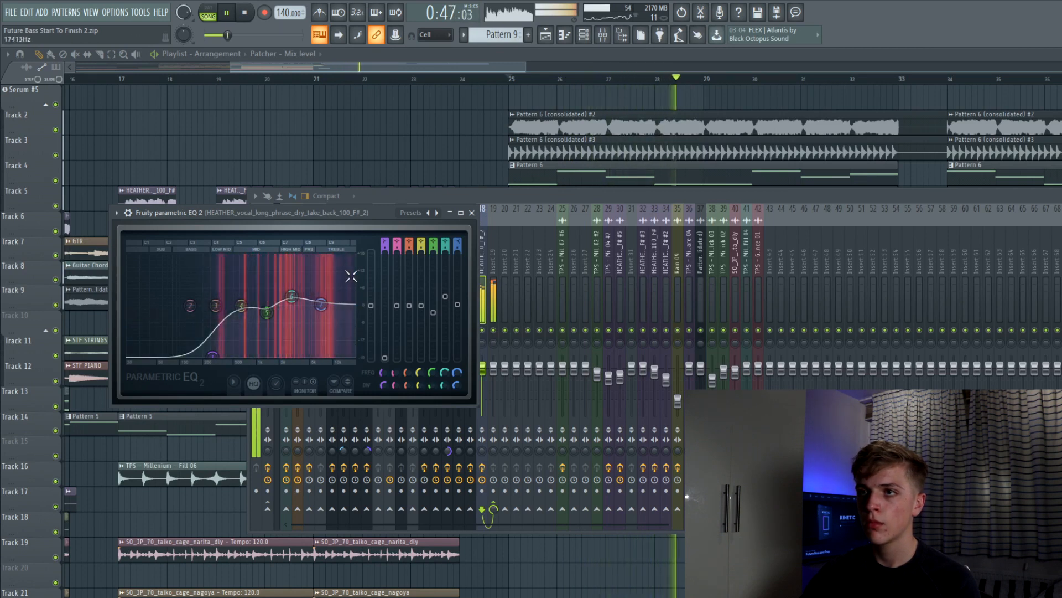
{"action": "key", "text": "space"}
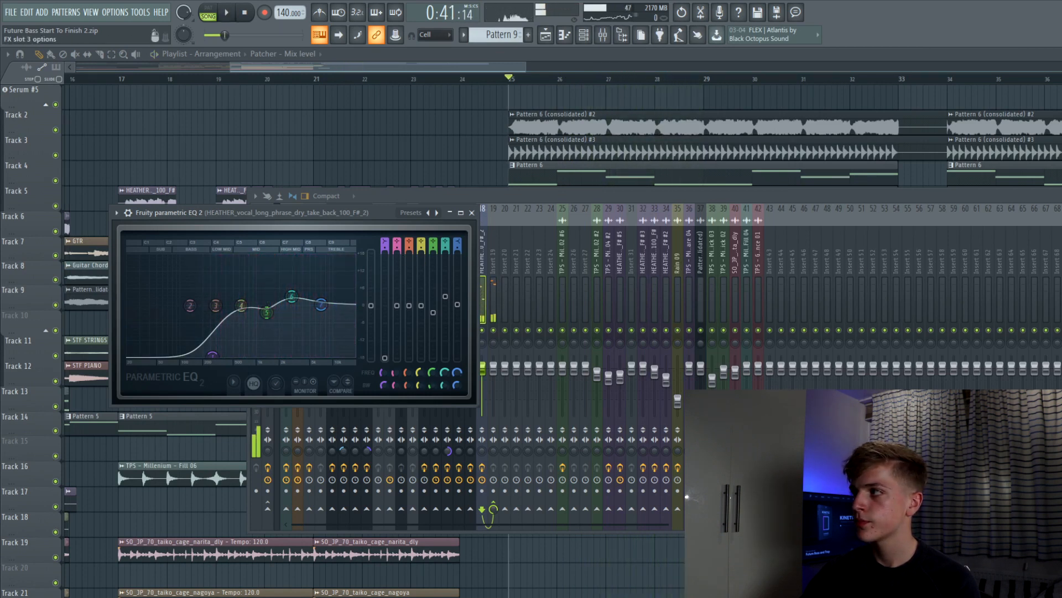
Add LittleAlterBoy to the vocal chop's mixer track and set its Formant to about -3.2 semitones during playback
{"action": "key", "text": "F9"}
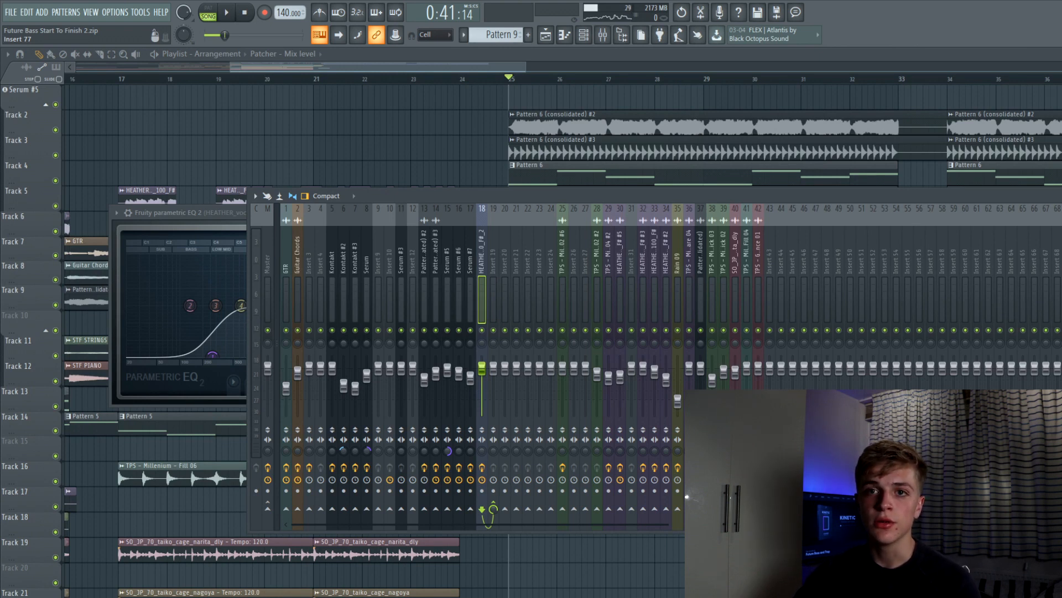
{"action": "key", "text": "space"}
{"action": "left_click_drag", "start_coordinate": [245, 270], "coordinate": [241, 279]}
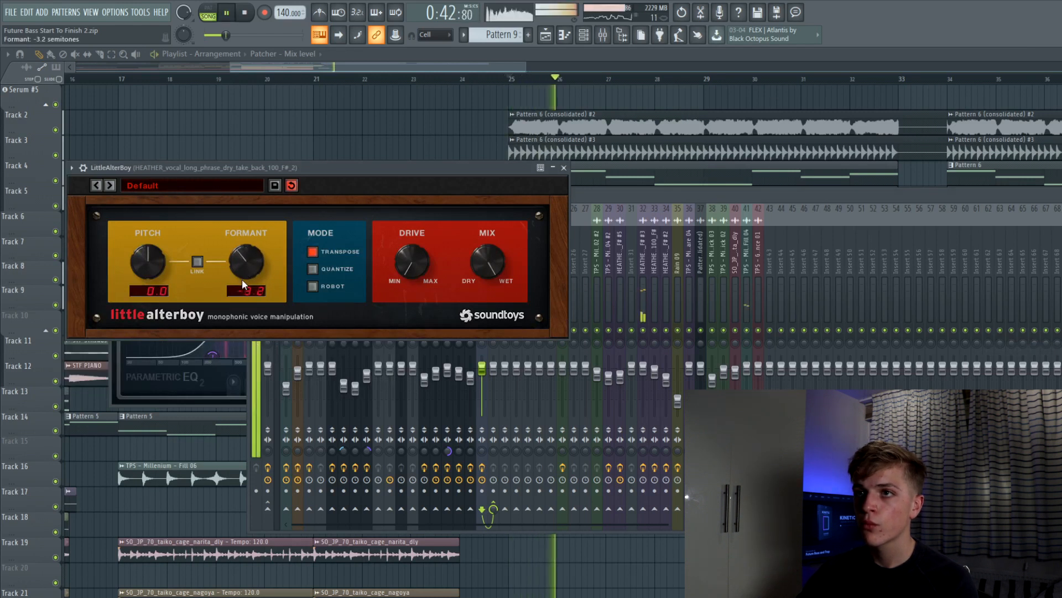
{"action": "left_click", "coordinate": [564, 168]}
{"action": "key", "text": "space"}
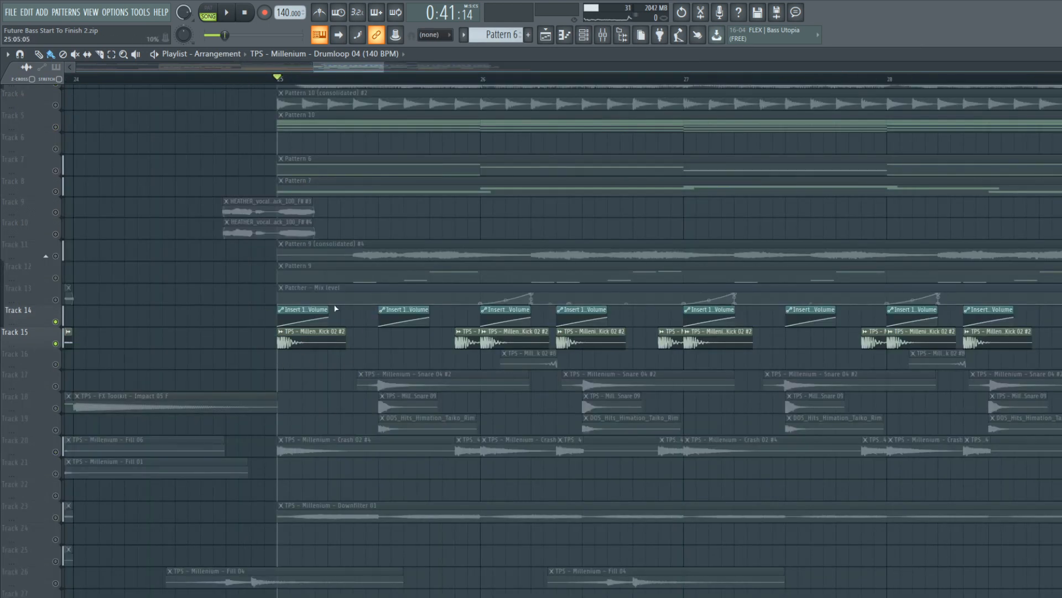
Examine how the volume automation clips on Track 14 line up with the kicks and inspect mixer insert 19
{"action": "scroll", "coordinate": [284, 341], "scroll_direction": "down", "scroll_amount": 3}
{"action": "left_click_drag", "start_coordinate": [257, 328], "coordinate": [616, 342]}
{"action": "left_click", "coordinate": [479, 344], "text": "ctrl"}
{"action": "scroll", "coordinate": [426, 338], "scroll_direction": "up", "scroll_amount": 4}
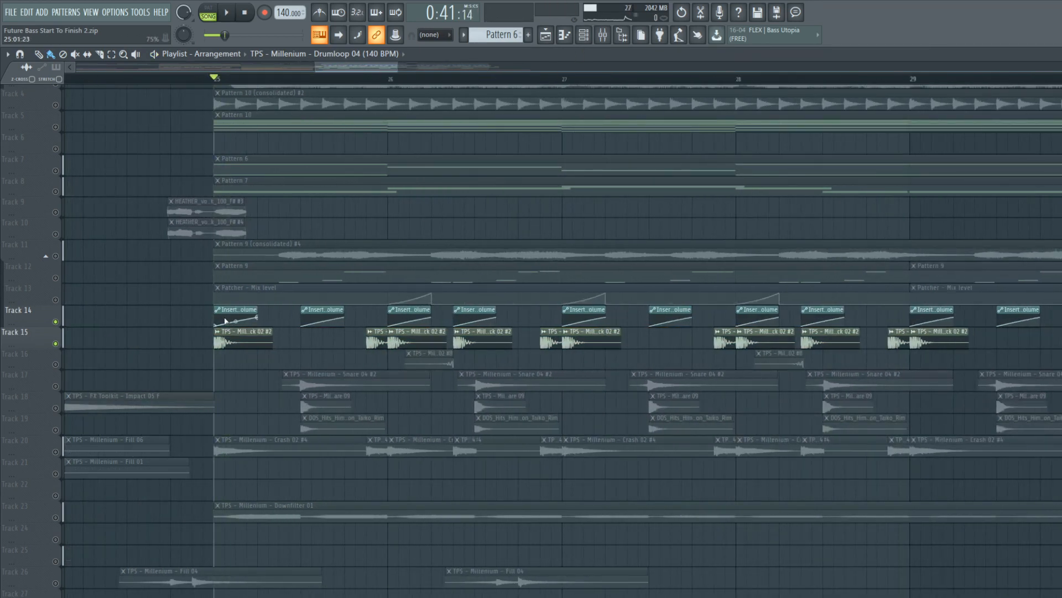
{"action": "left_click", "coordinate": [603, 35]}
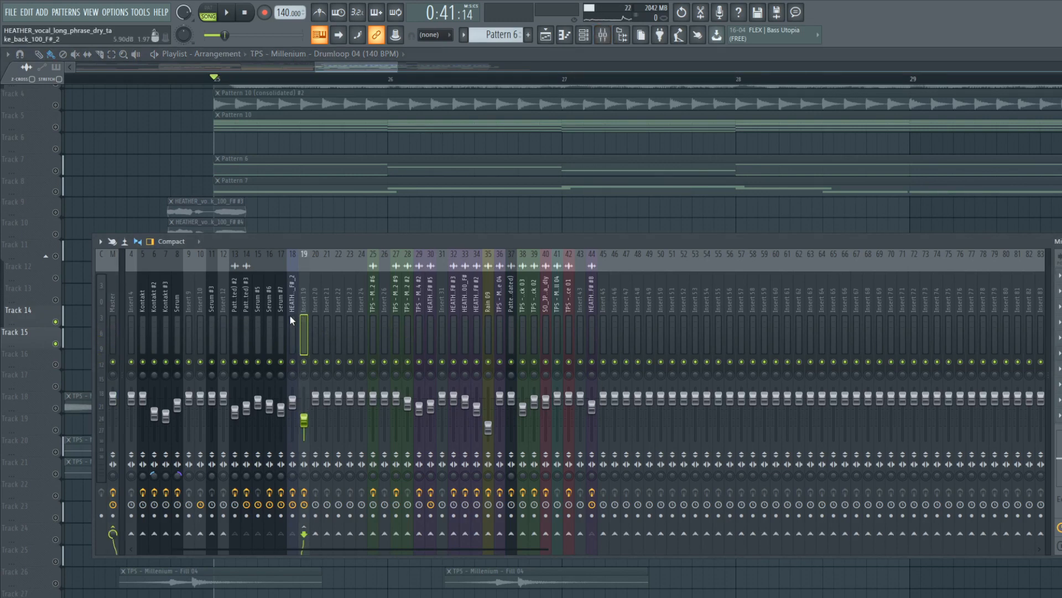
{"action": "right_click", "coordinate": [350, 228]}
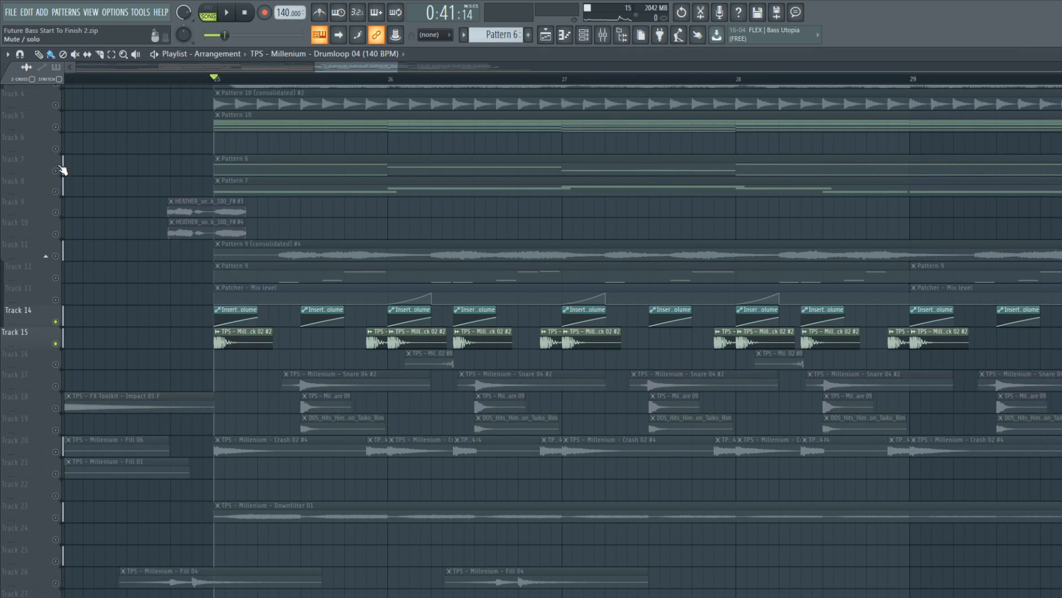
Unmute the consolidated Pattern 10 clips on Tracks 3 and 4 and play them with the kick and volume automation
{"action": "left_click", "coordinate": [56, 127]}
{"action": "key", "text": "space"}
{"action": "key", "text": "space"}
{"action": "left_click", "coordinate": [56, 105]}
{"action": "left_click", "coordinate": [55, 127]}
{"action": "scroll", "coordinate": [55, 126], "scroll_direction": "up", "scroll_amount": 1}
{"action": "key", "text": "space"}
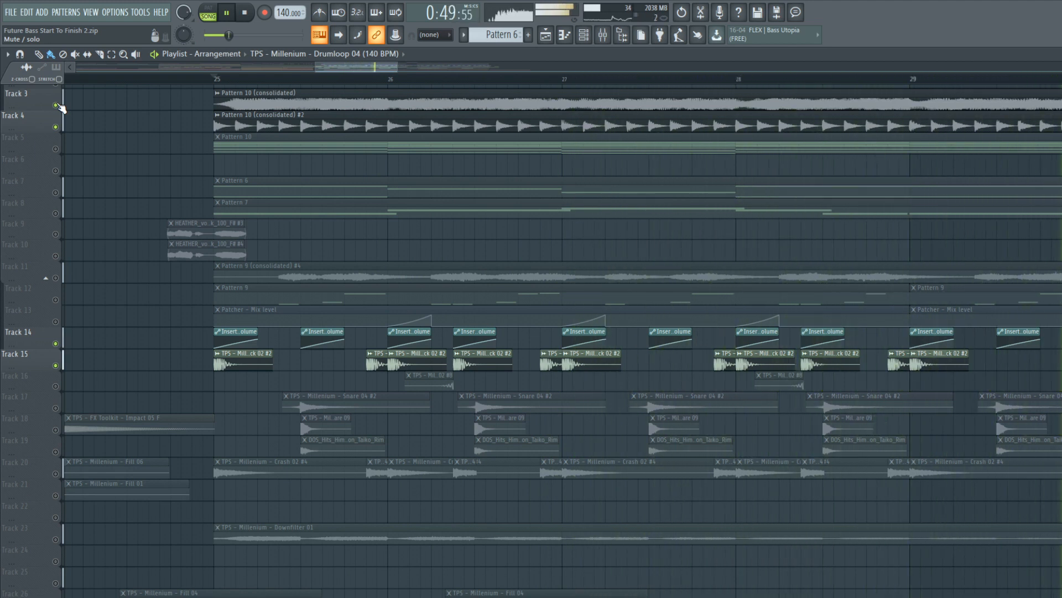
{"action": "key", "text": "space"}
{"action": "key", "text": "space"}
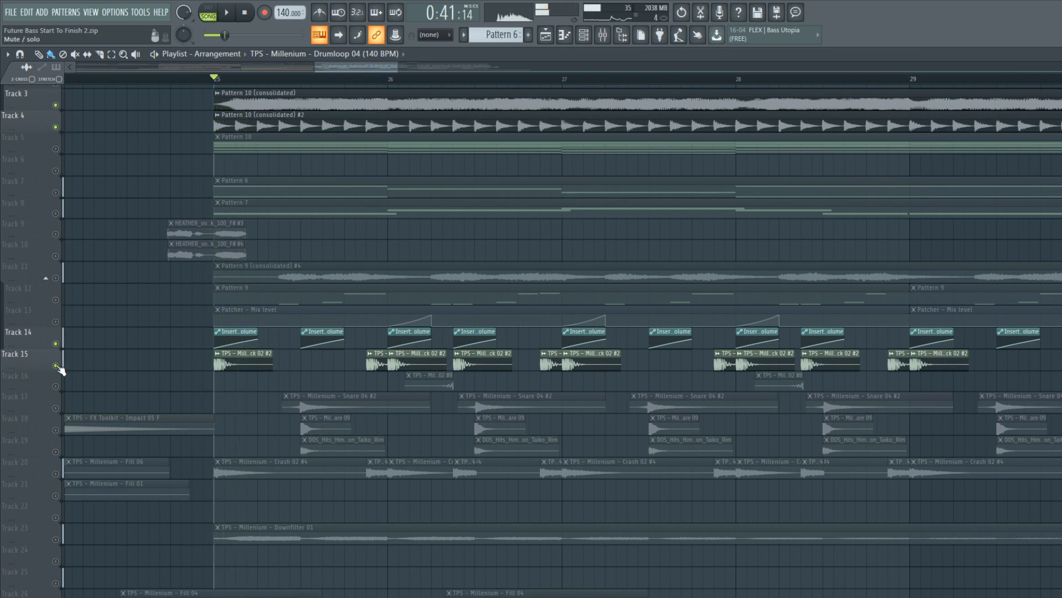
Isolate the snare and rim layers on Tracks 17, 18 and 19
{"action": "right_click", "coordinate": [55, 451]}
{"action": "left_click_drag", "start_coordinate": [56, 430], "coordinate": [56, 408]}
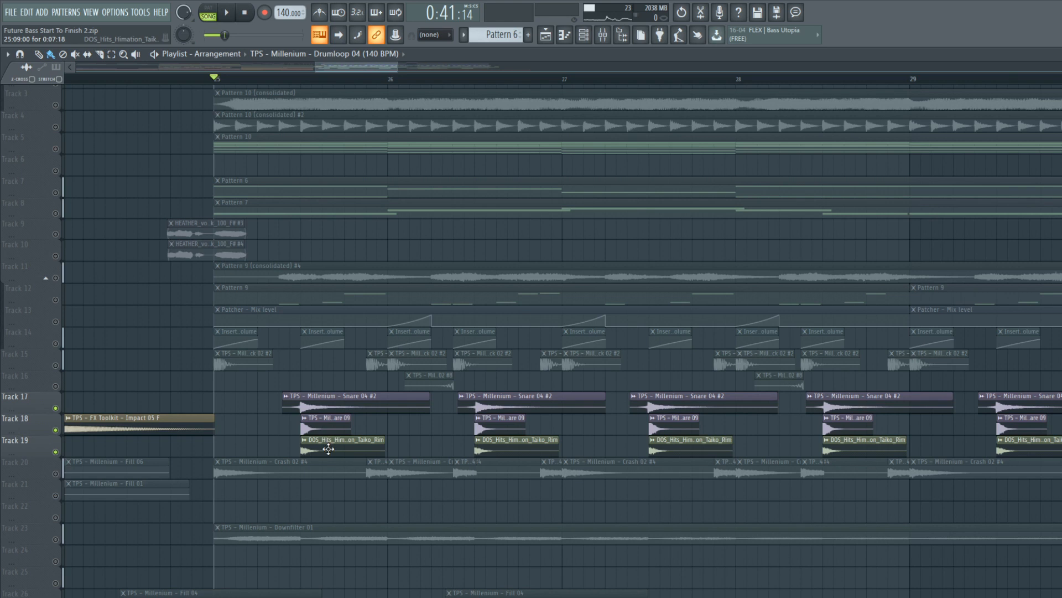
{"action": "scroll", "coordinate": [329, 449], "scroll_direction": "up", "scroll_amount": 3}
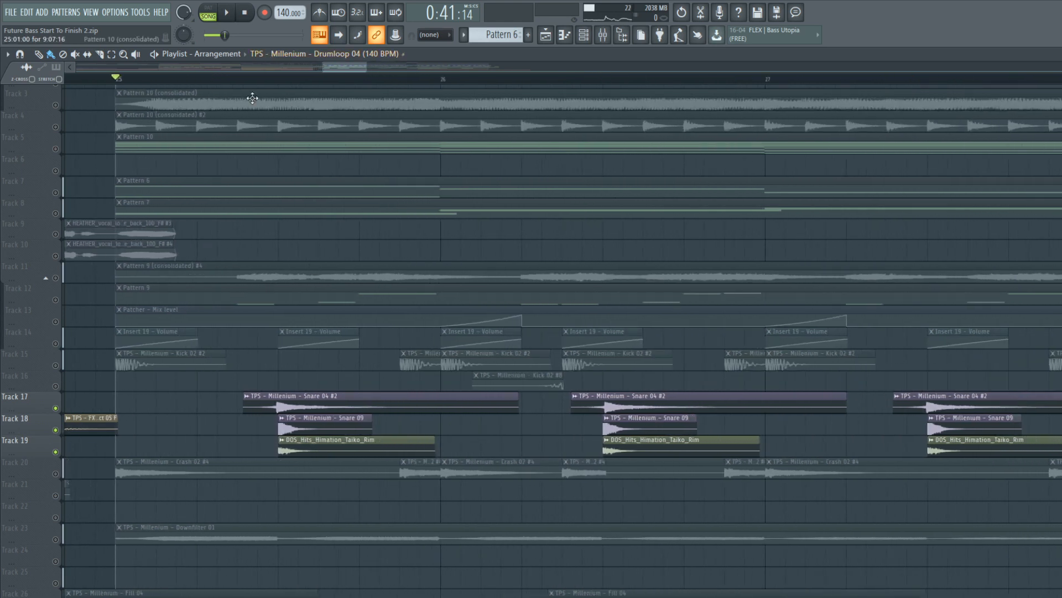
Play the isolated snare and rim layers from bar 25 and unmute the crash clips on Track 20
{"action": "key", "text": "space"}
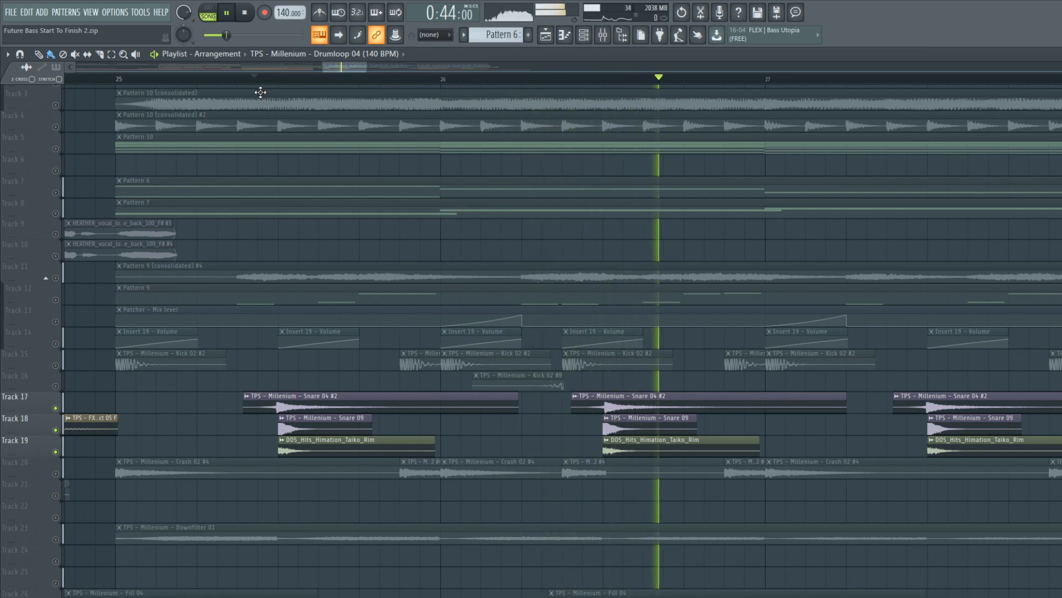
{"action": "key", "text": "space"}
{"action": "left_click", "coordinate": [64, 475]}
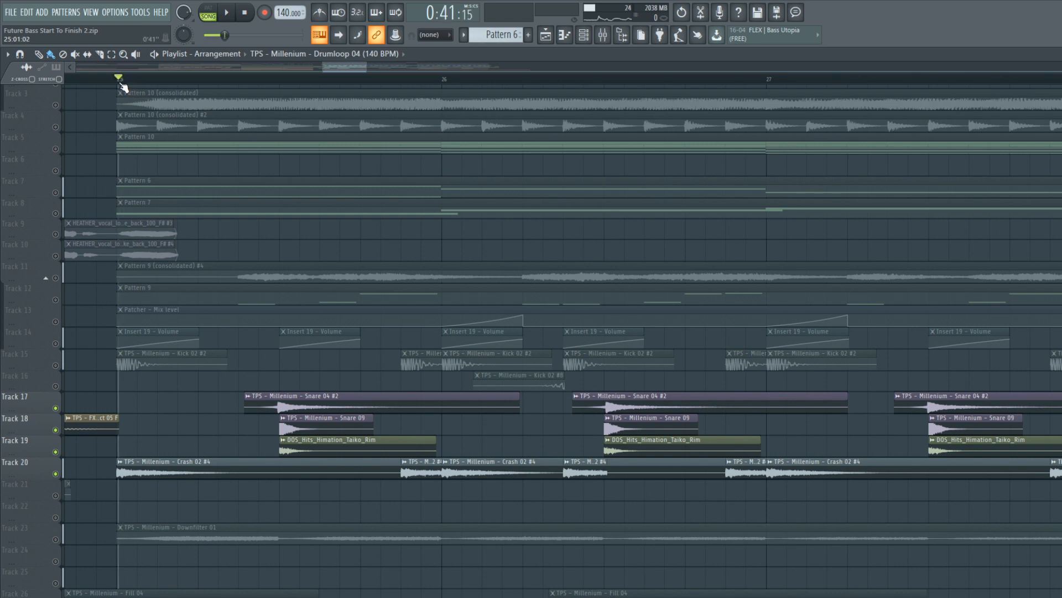
Unmute the kicks on Track 15 and the Downfilter clip on Track 23 and play them with the snares and crashes
{"action": "left_click", "coordinate": [56, 365]}
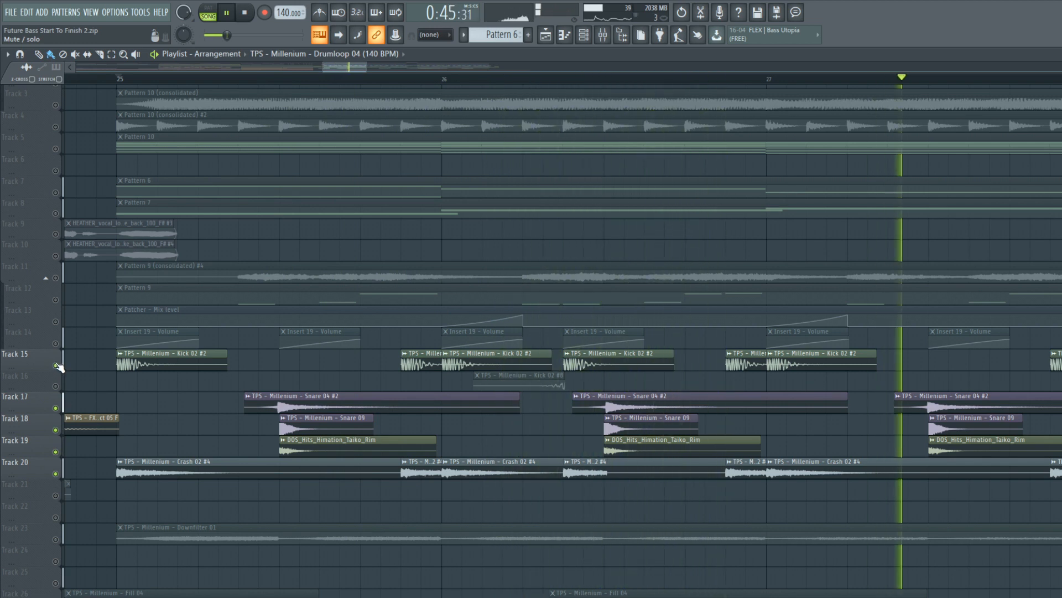
{"action": "left_click", "coordinate": [56, 540]}
{"action": "key", "text": "space"}
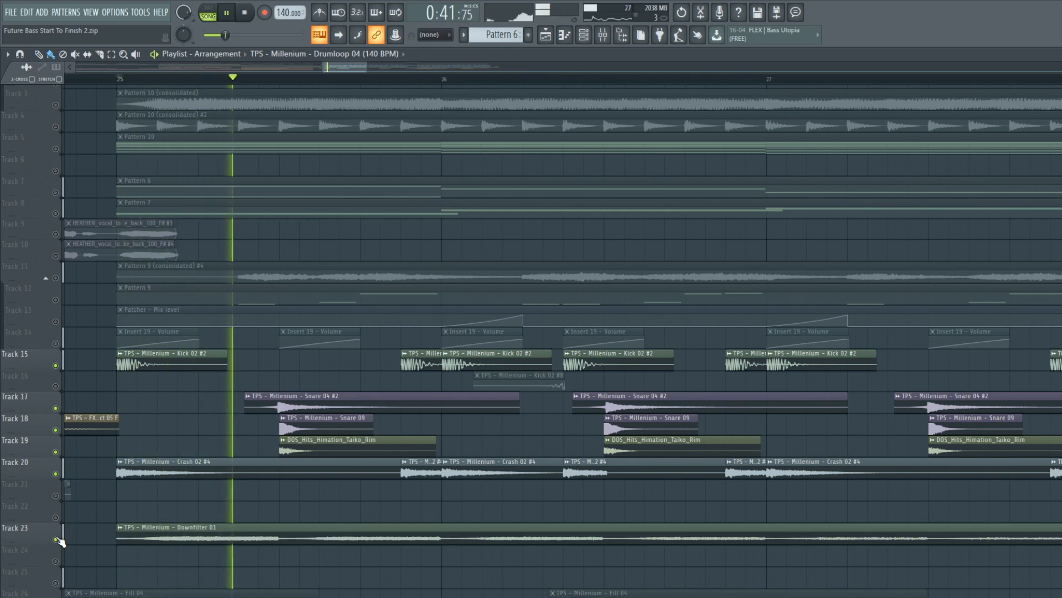
{"action": "scroll", "coordinate": [103, 487], "scroll_direction": "down", "scroll_amount": 5, "text": "ctrl"}
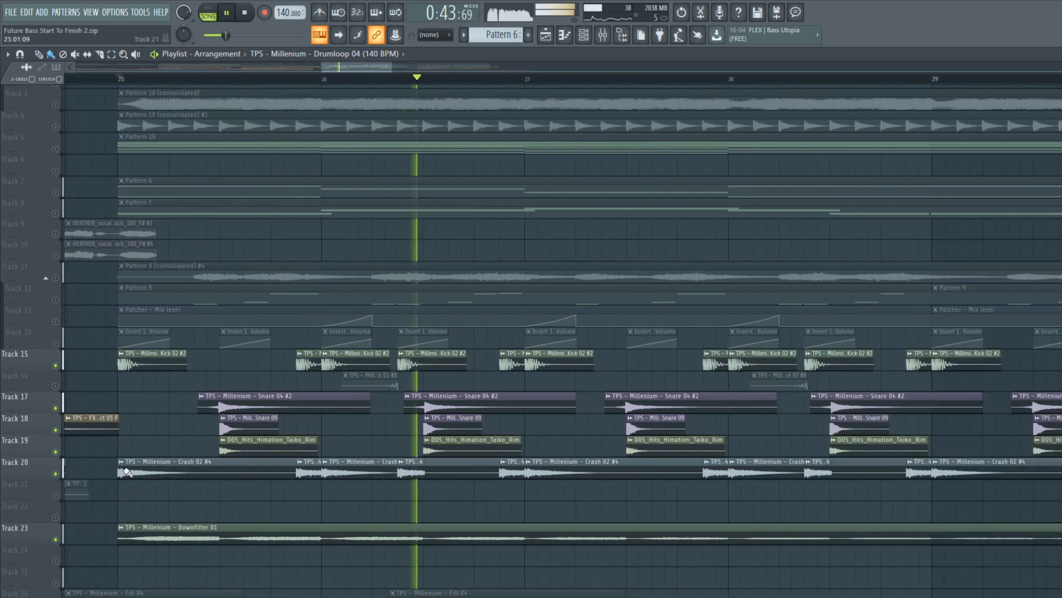
{"action": "scroll", "coordinate": [89, 379], "scroll_direction": "down", "scroll_amount": 2}
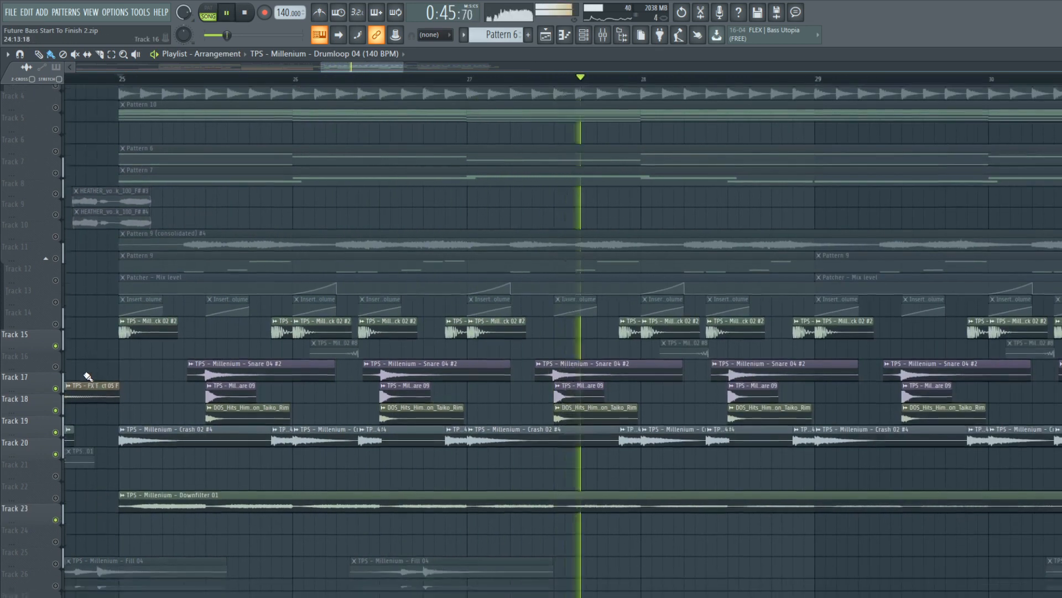
{"action": "scroll", "coordinate": [102, 368], "scroll_direction": "down", "scroll_amount": 2, "text": "ctrl"}
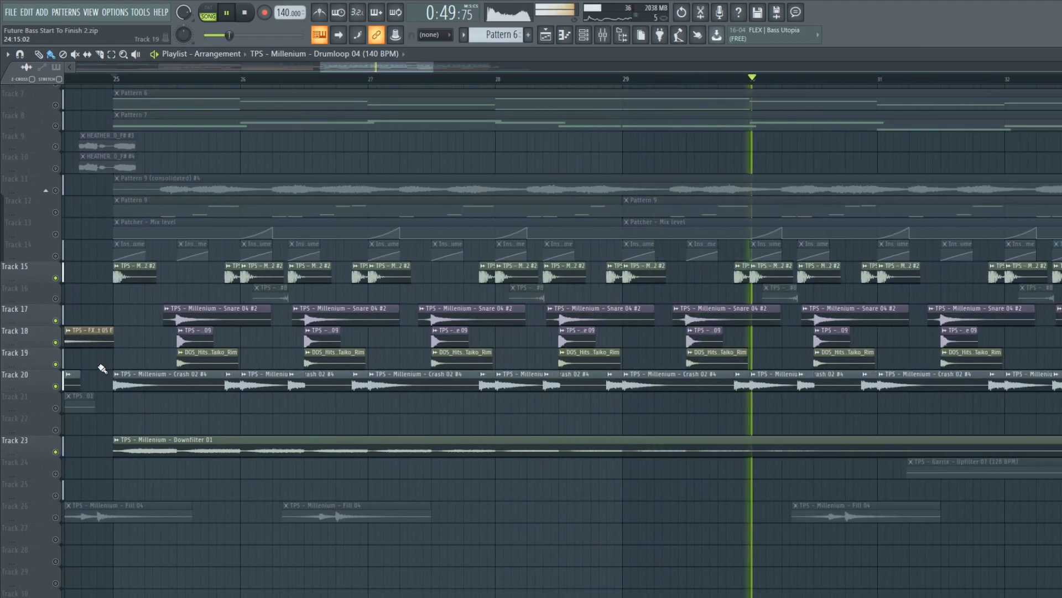
{"action": "key", "text": "space"}
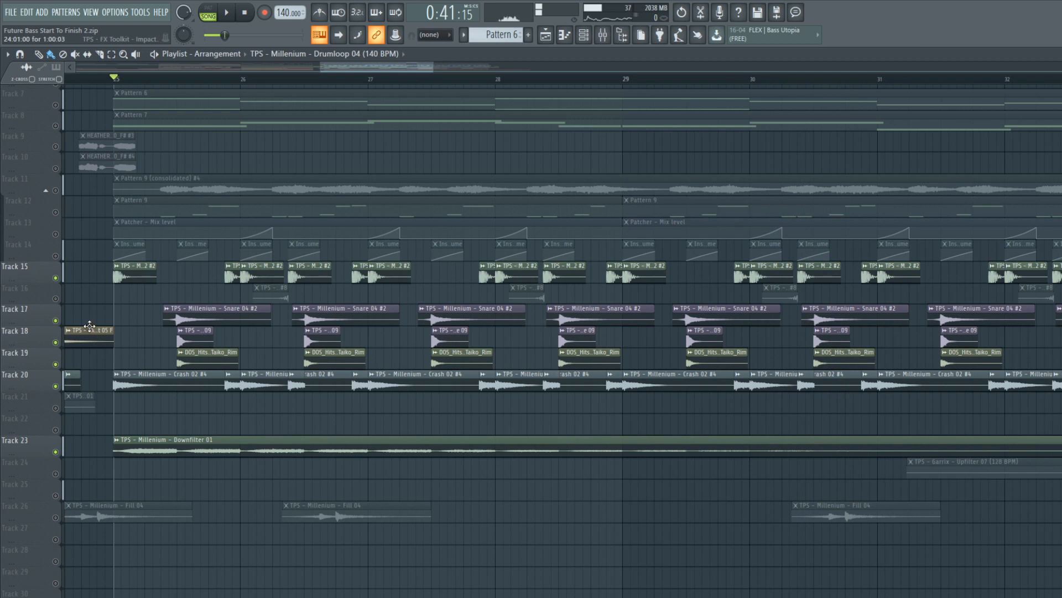
Solo the secondary kick on Track 16, bring back the main kicks on Track 15, and play both together
{"action": "right_click", "coordinate": [49, 296]}
{"action": "left_click", "coordinate": [42, 298]}
{"action": "right_click", "coordinate": [56, 299]}
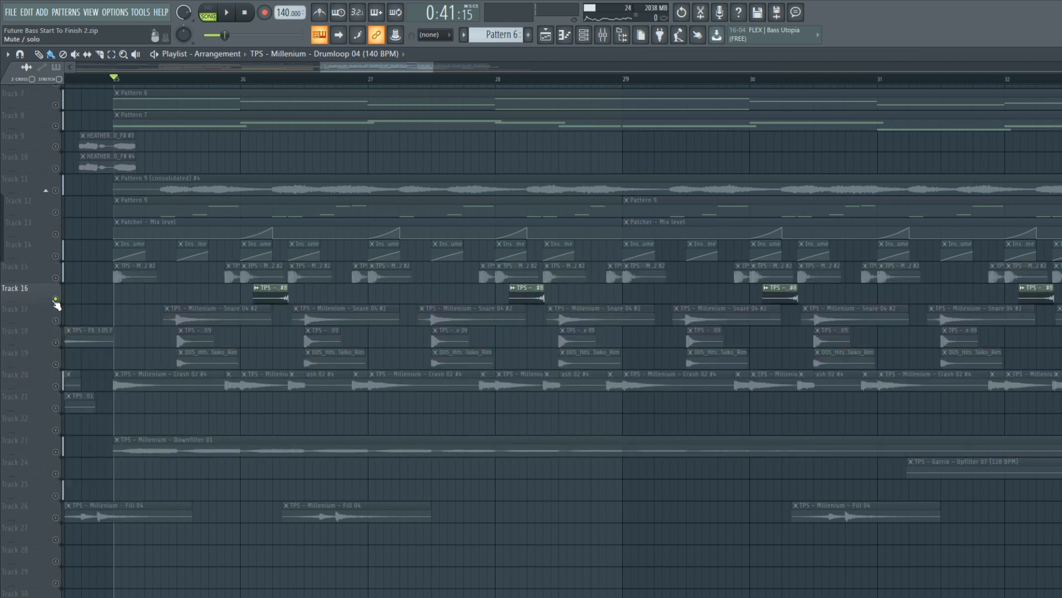
{"action": "scroll", "coordinate": [55, 299], "scroll_direction": "up", "scroll_amount": 2, "text": "ctrl"}
{"action": "scroll", "coordinate": [283, 282], "scroll_direction": "down", "scroll_amount": 1, "text": "ctrl"}
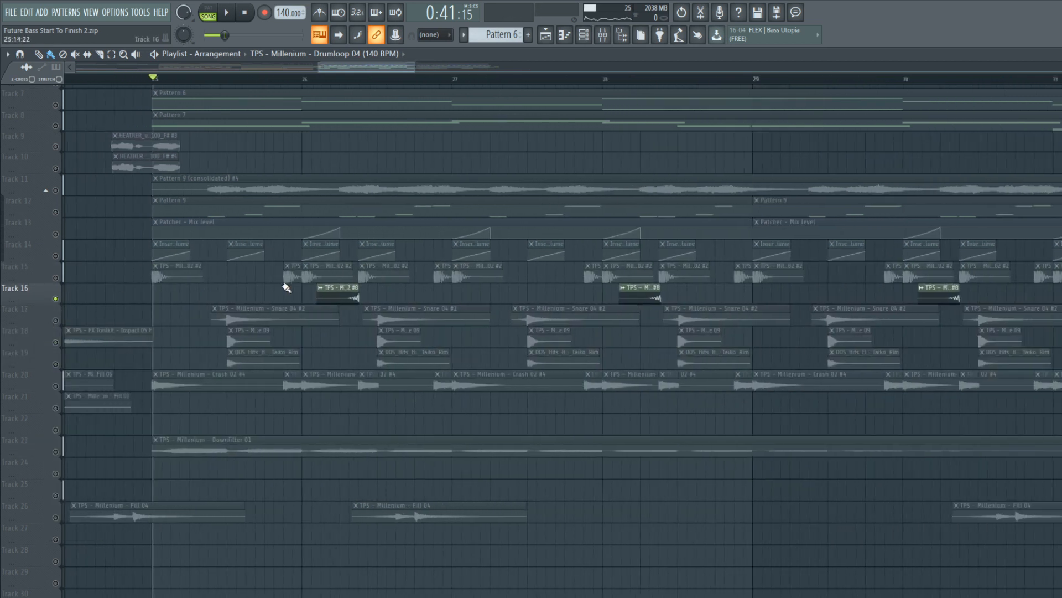
{"action": "scroll", "coordinate": [284, 288], "scroll_direction": "down", "scroll_amount": 1, "text": "ctrl"}
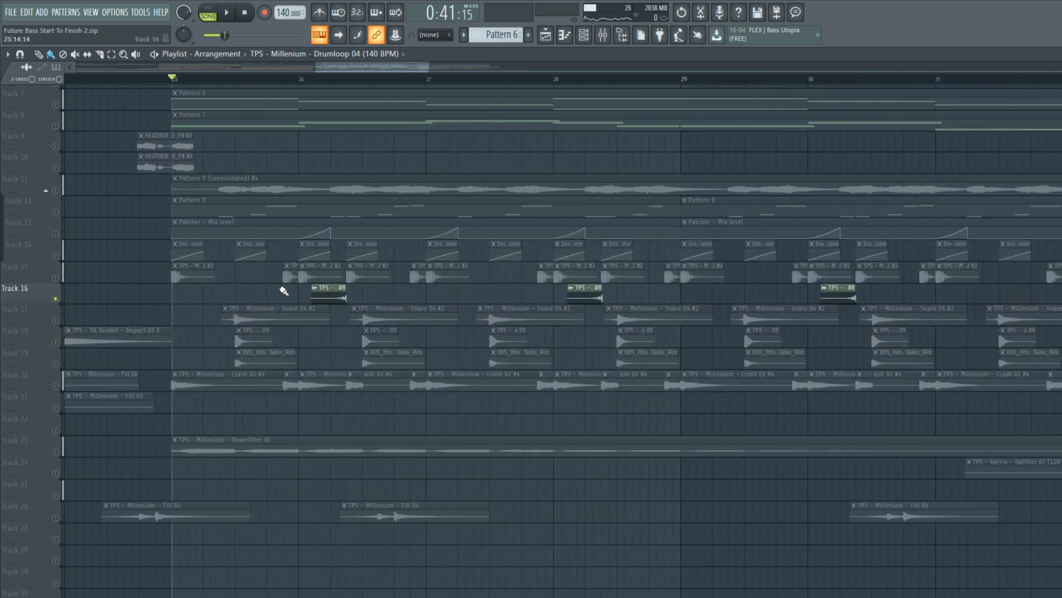
{"action": "left_click", "coordinate": [65, 279]}
{"action": "key", "text": "space"}
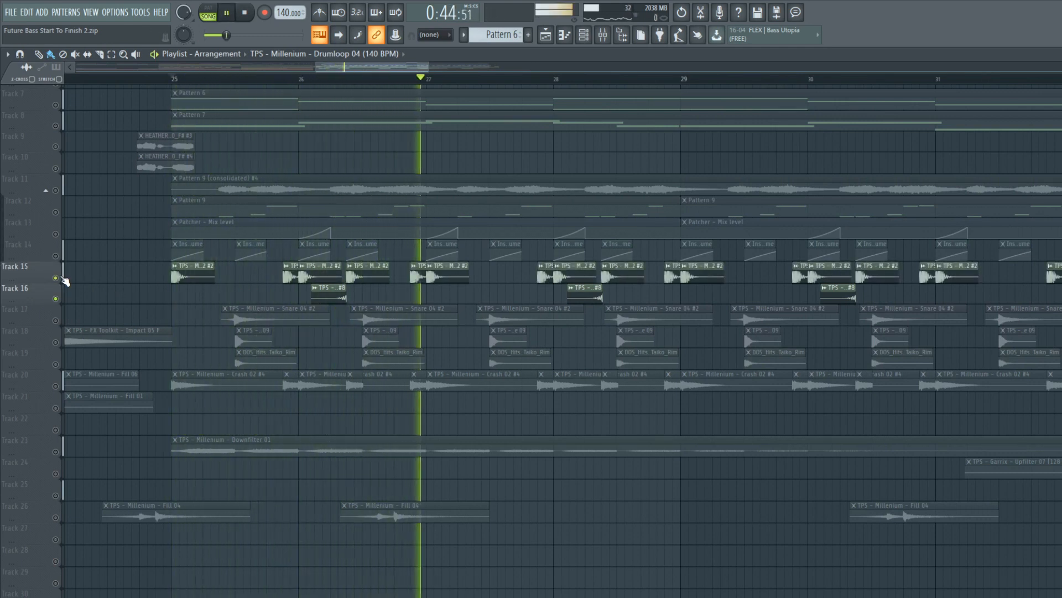
Unmute the Fill 04 clips on Track 26, play them with the kicks, and trim the first fill to end at bar 25
{"action": "key", "text": "space"}
{"action": "left_click", "coordinate": [70, 516]}
{"action": "key", "text": "space"}
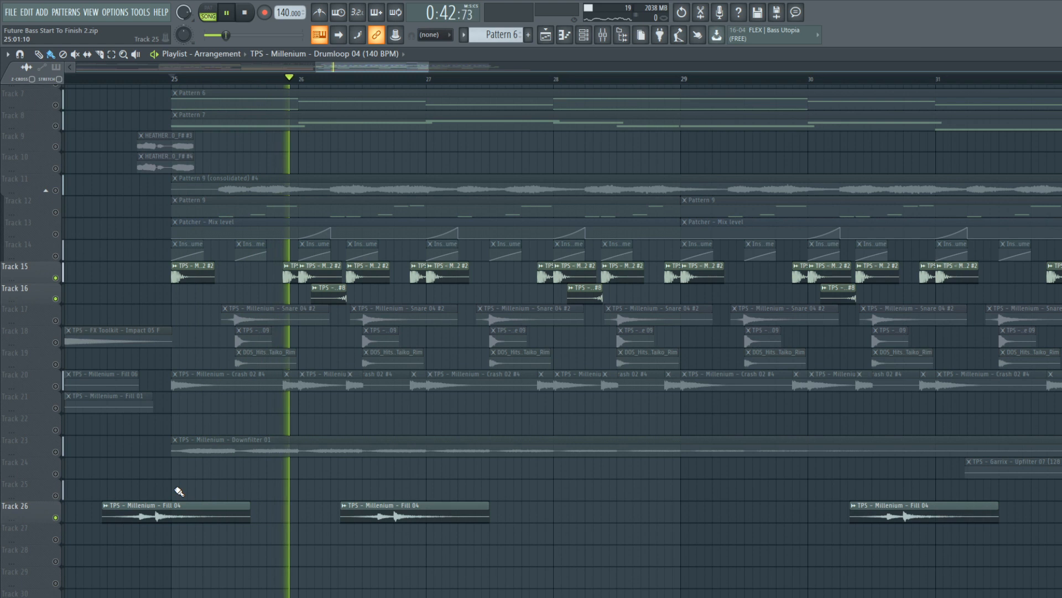
{"action": "key", "text": "space"}
{"action": "key", "text": "space"}
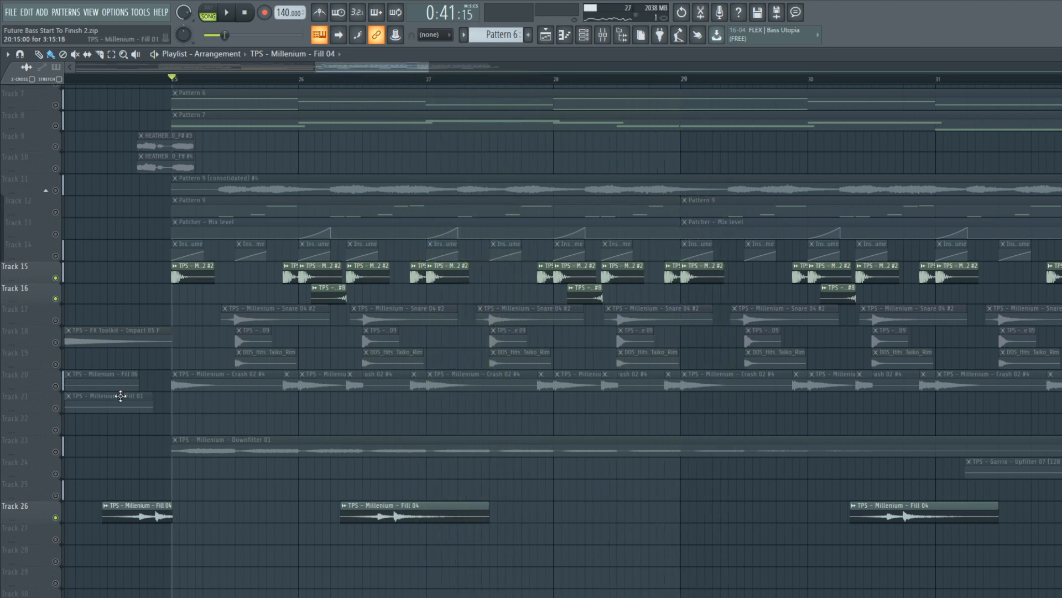
{"action": "key", "text": "space"}
Play the kick fill and impact at bar 33 with the snare, crash and Downfilter tracks unmuted
{"action": "scroll", "coordinate": [525, 88], "scroll_direction": "right", "scroll_amount": 5}
{"action": "scroll", "coordinate": [529, 149], "scroll_direction": "up", "scroll_amount": 3}
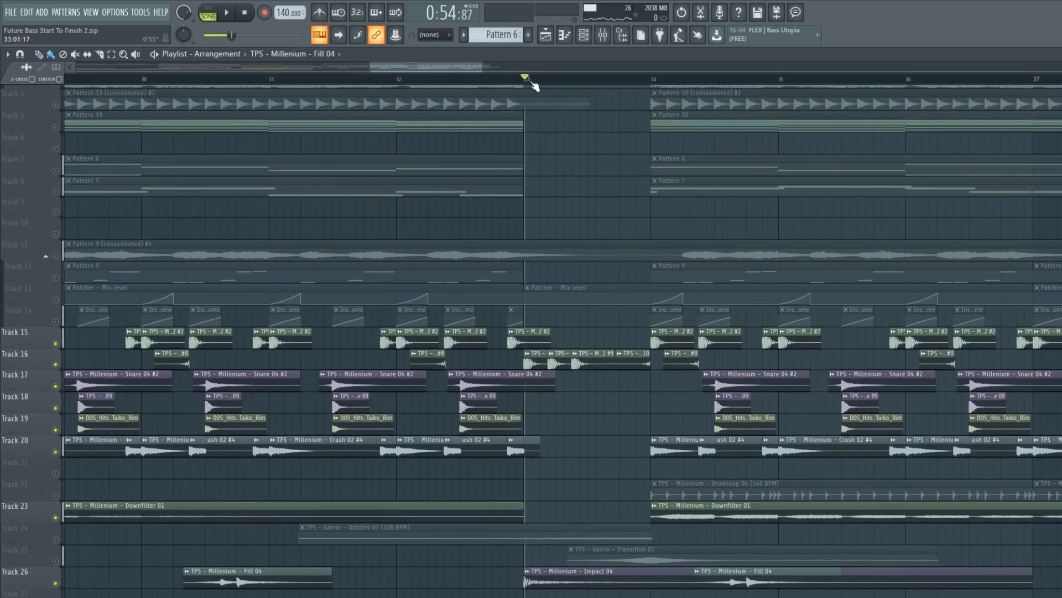
{"action": "key", "text": "space"}
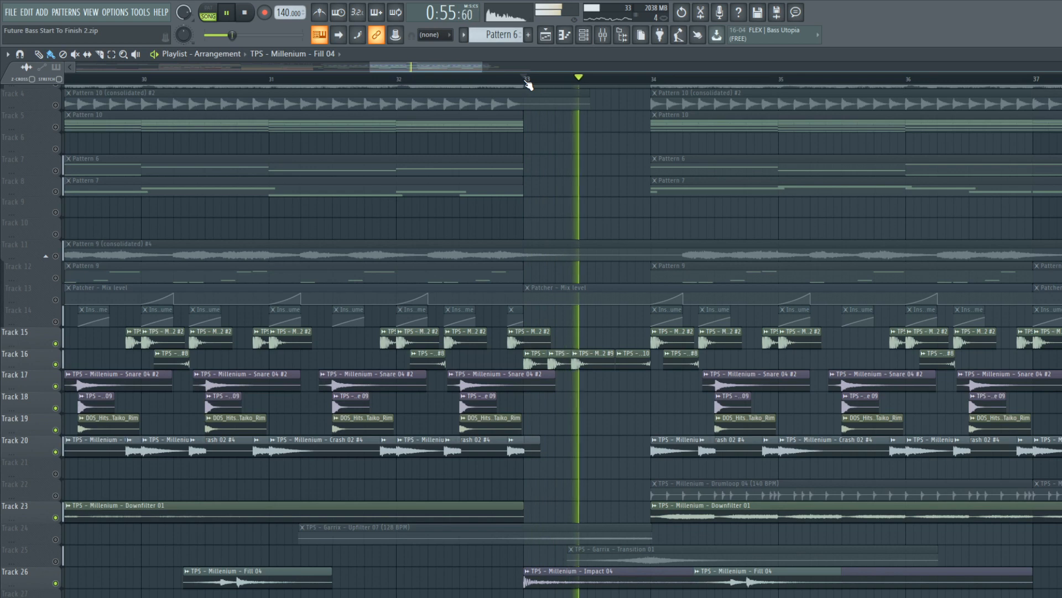
{"action": "key", "text": "space"}
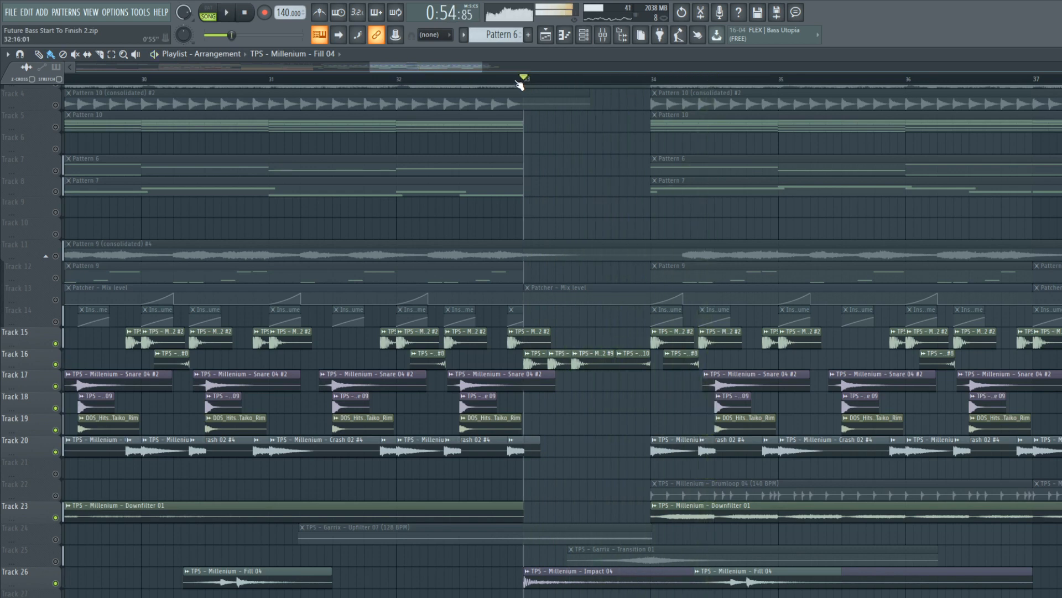
Solo the long vocal phrase on Track 1 and play it across bar 33
{"action": "scroll", "coordinate": [493, 143], "scroll_direction": "up", "scroll_amount": 3}
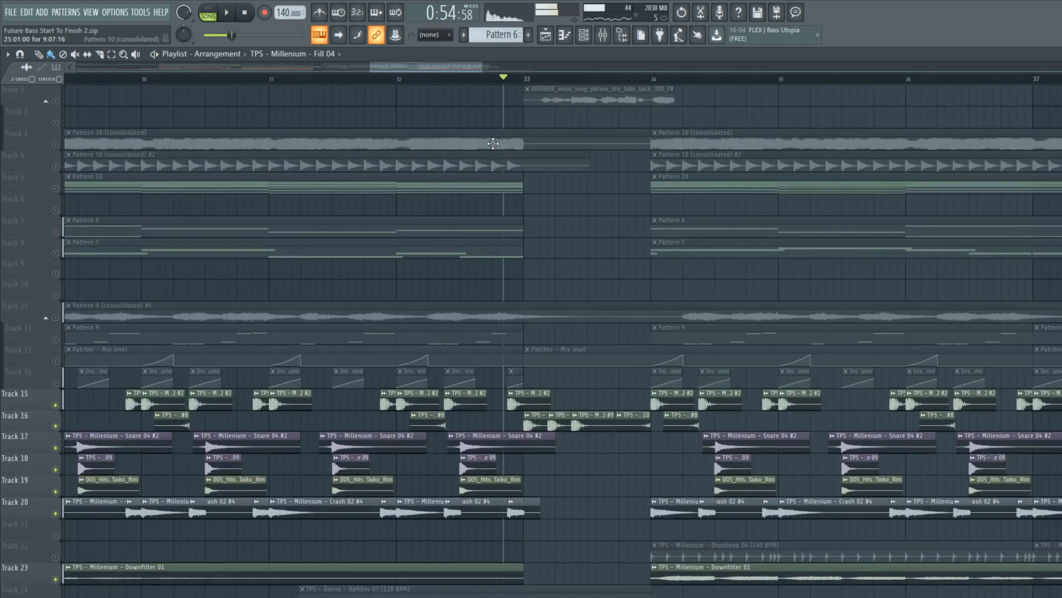
{"action": "left_click", "coordinate": [55, 101], "text": "ctrl"}
{"action": "key", "text": "space"}
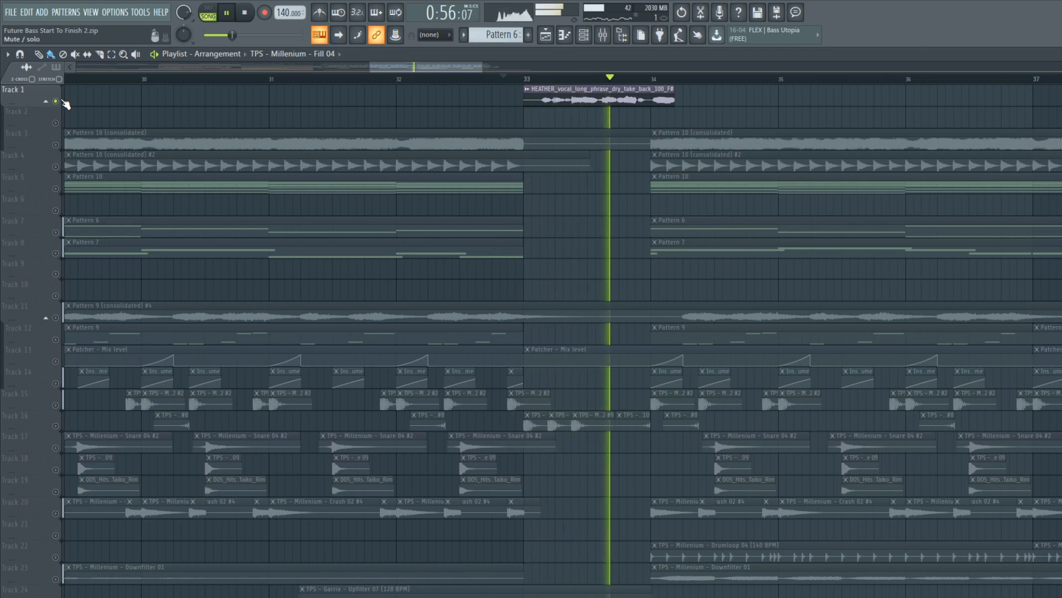
Restore all tracks and play the vocal break at bar 33 into the second half of the drop
{"action": "left_click", "coordinate": [56, 101], "text": "ctrl"}
{"action": "key", "text": "space"}
{"action": "key", "text": "space"}
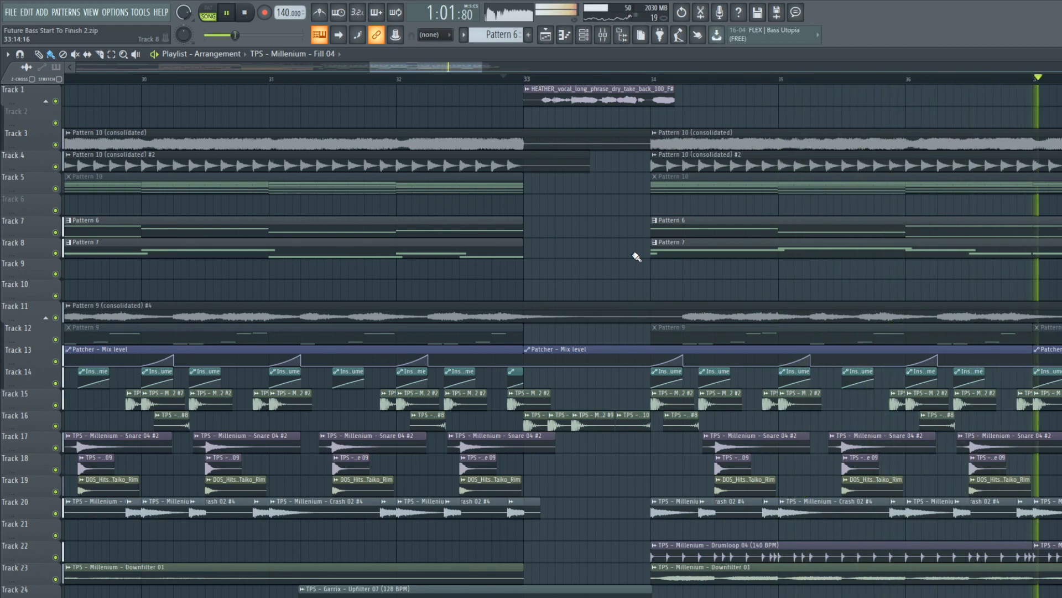
{"action": "scroll", "coordinate": [622, 202], "scroll_direction": "down", "scroll_amount": 8}
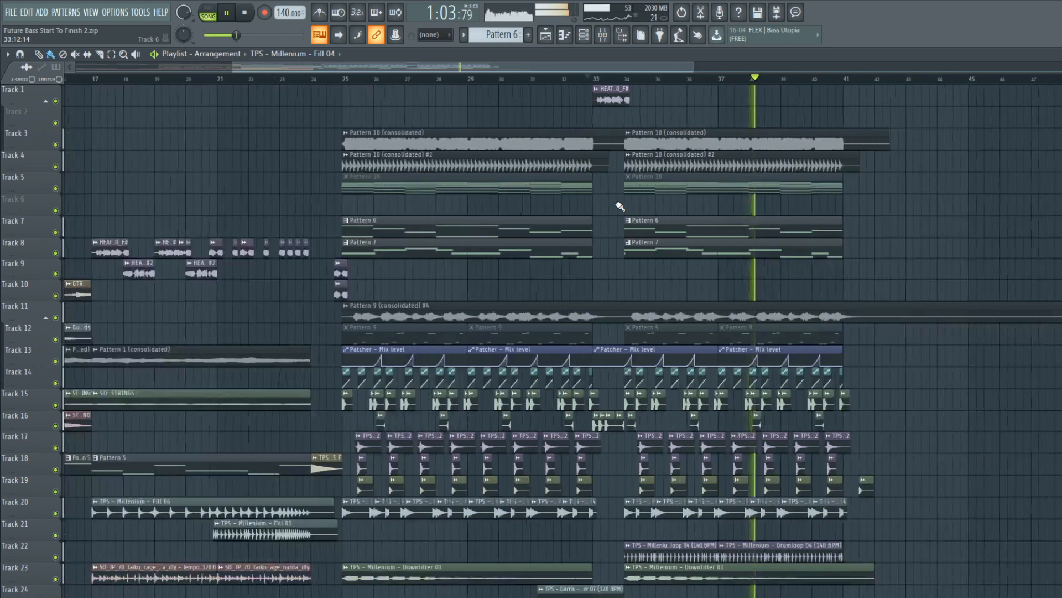
{"action": "scroll", "coordinate": [620, 206], "scroll_direction": "down", "scroll_amount": 3}
{"action": "scroll", "coordinate": [621, 207], "scroll_direction": "down", "scroll_amount": 1}
{"action": "scroll", "coordinate": [628, 213], "scroll_direction": "up", "scroll_amount": 1}
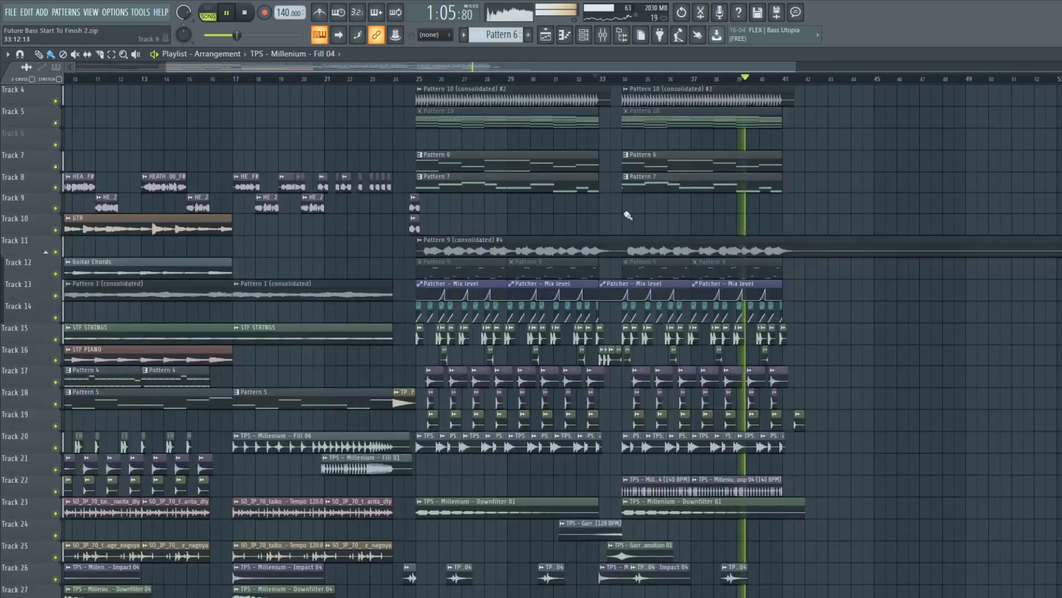
{"action": "key", "text": "space"}
Solo the Drumloop 04 clips on Track 22, play them from bar 34, and bring all other tracks back in
{"action": "scroll", "coordinate": [742, 418], "scroll_direction": "up", "scroll_amount": 3}
{"action": "scroll", "coordinate": [559, 449], "scroll_direction": "up", "scroll_amount": 1}
{"action": "scroll", "coordinate": [557, 451], "scroll_direction": "up", "scroll_amount": 4}
{"action": "scroll", "coordinate": [556, 471], "scroll_direction": "down", "scroll_amount": 3}
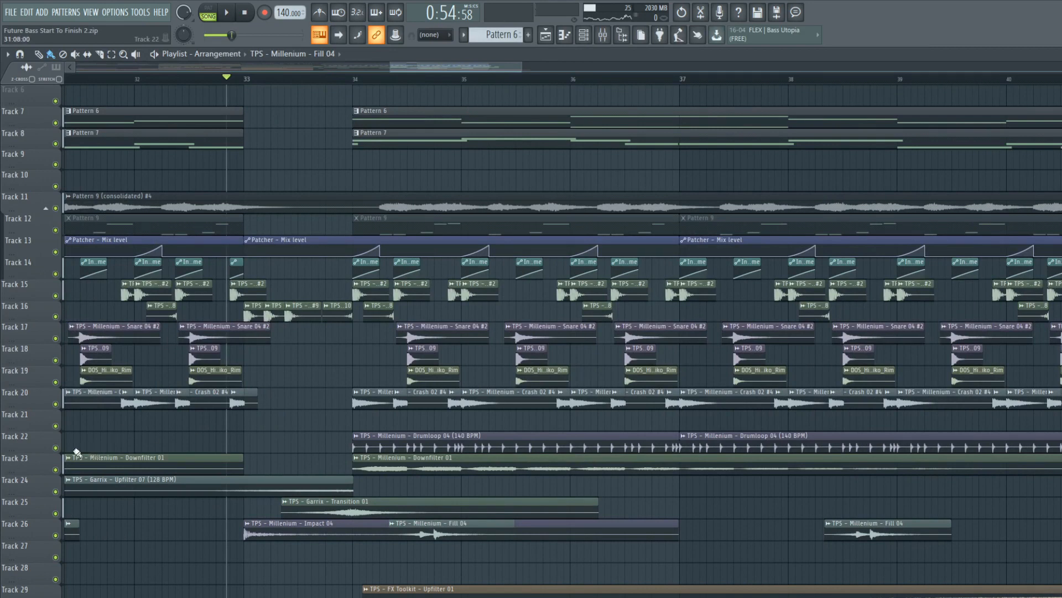
{"action": "right_click", "coordinate": [56, 448]}
{"action": "left_click", "coordinate": [355, 79]}
{"action": "key", "text": "space"}
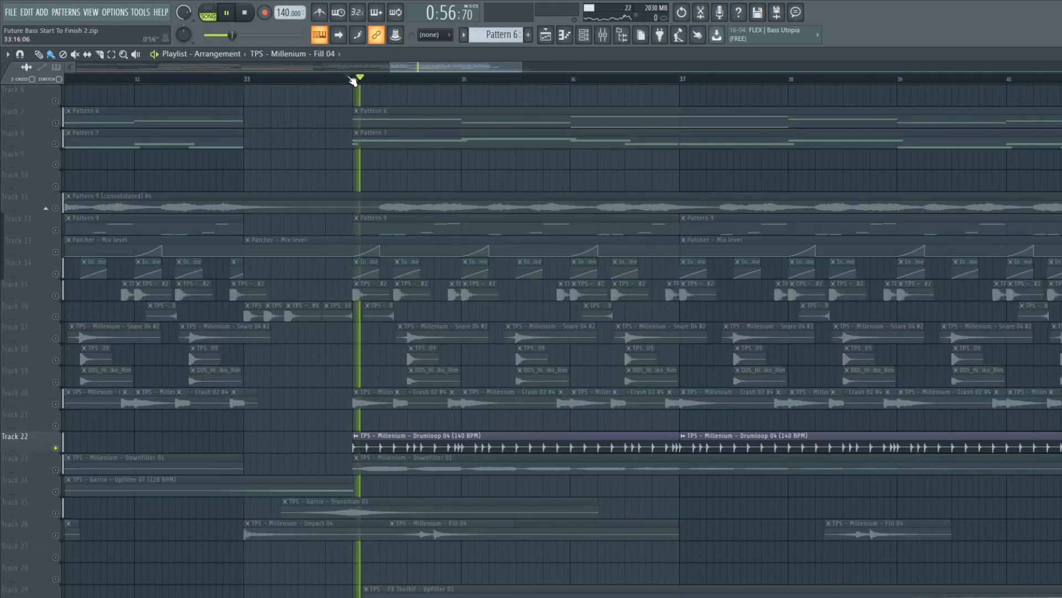
{"action": "scroll", "coordinate": [348, 147], "scroll_direction": "down", "scroll_amount": 2}
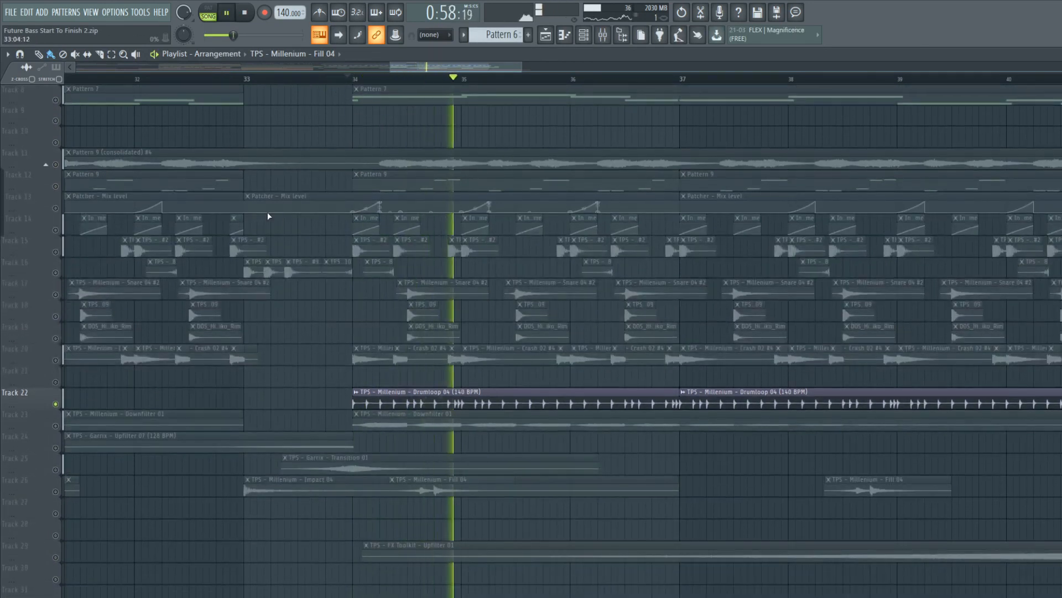
{"action": "right_click", "coordinate": [56, 404]}
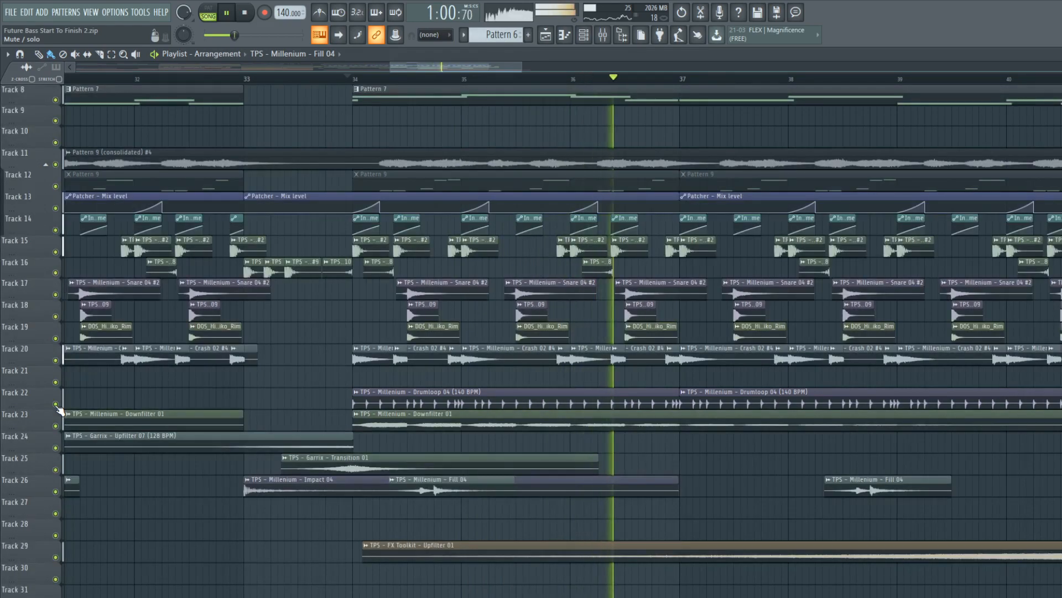
{"action": "key", "text": "space"}
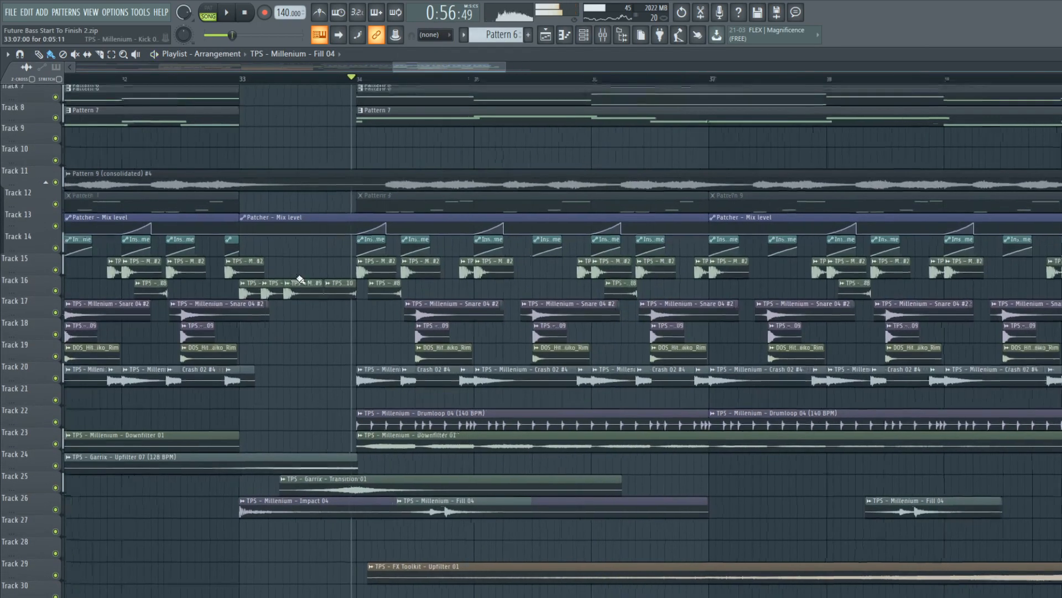
Play the whole arrangement from bar 1 through the end of the drop and stop playback
{"action": "scroll", "coordinate": [299, 277], "scroll_direction": "down", "scroll_amount": 3}
{"action": "scroll", "coordinate": [297, 232], "scroll_direction": "up", "scroll_amount": 6}
{"action": "scroll", "coordinate": [297, 232], "scroll_direction": "down", "scroll_amount": 5}
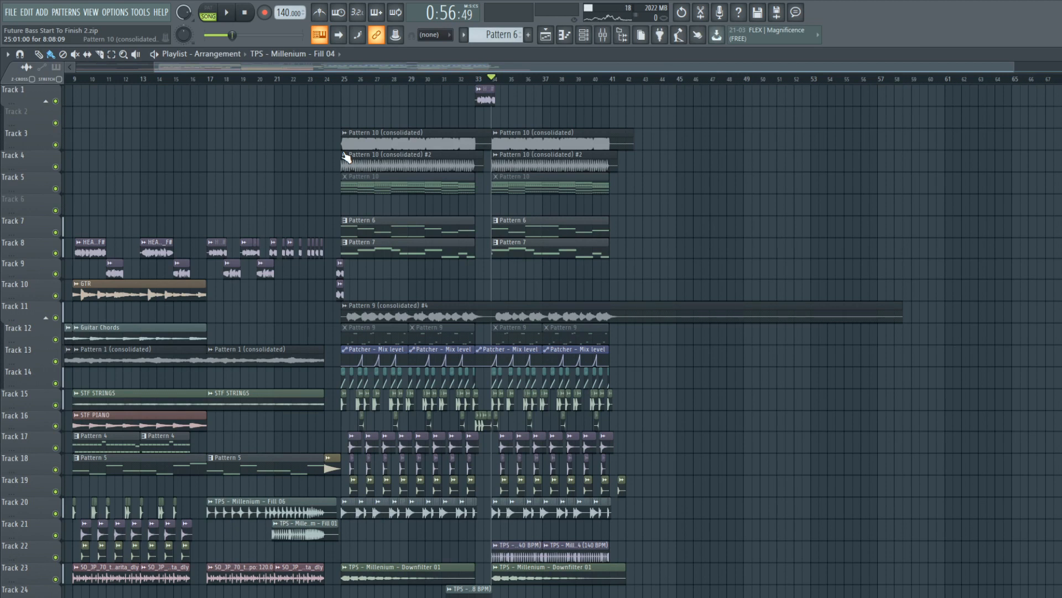
{"action": "left_click_drag", "start_coordinate": [79, 78], "coordinate": [10, 92]}
{"action": "key", "text": "space"}
{"action": "scroll", "coordinate": [263, 203], "scroll_direction": "down", "scroll_amount": 2}
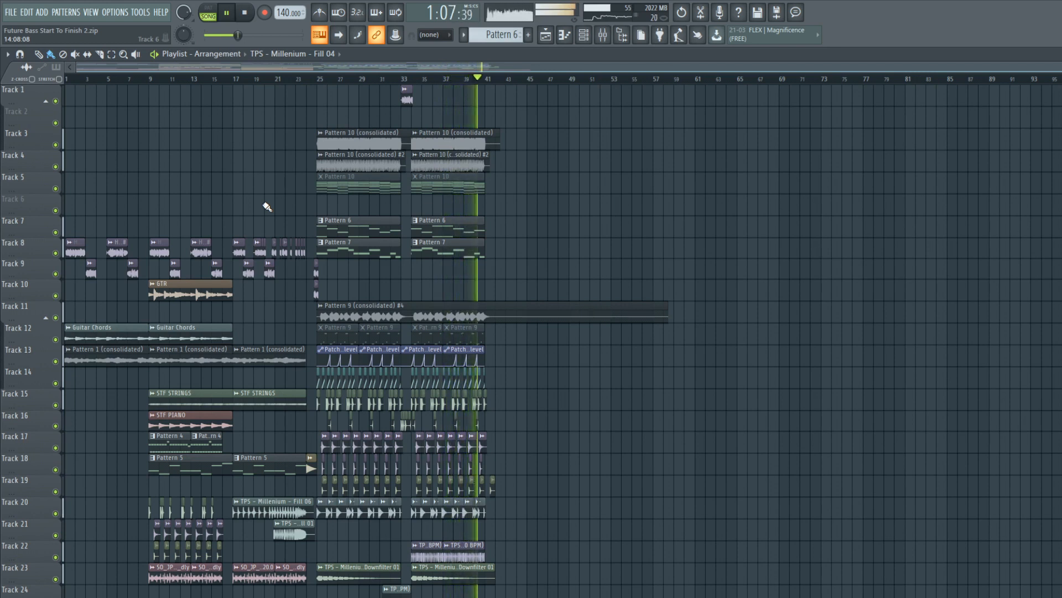
{"action": "key", "text": "space"}
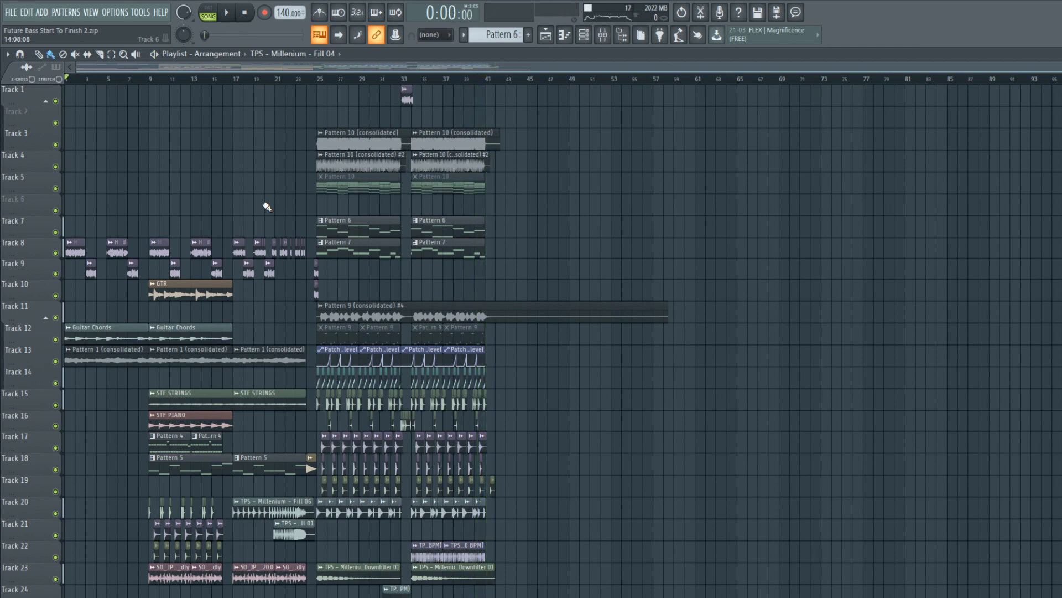